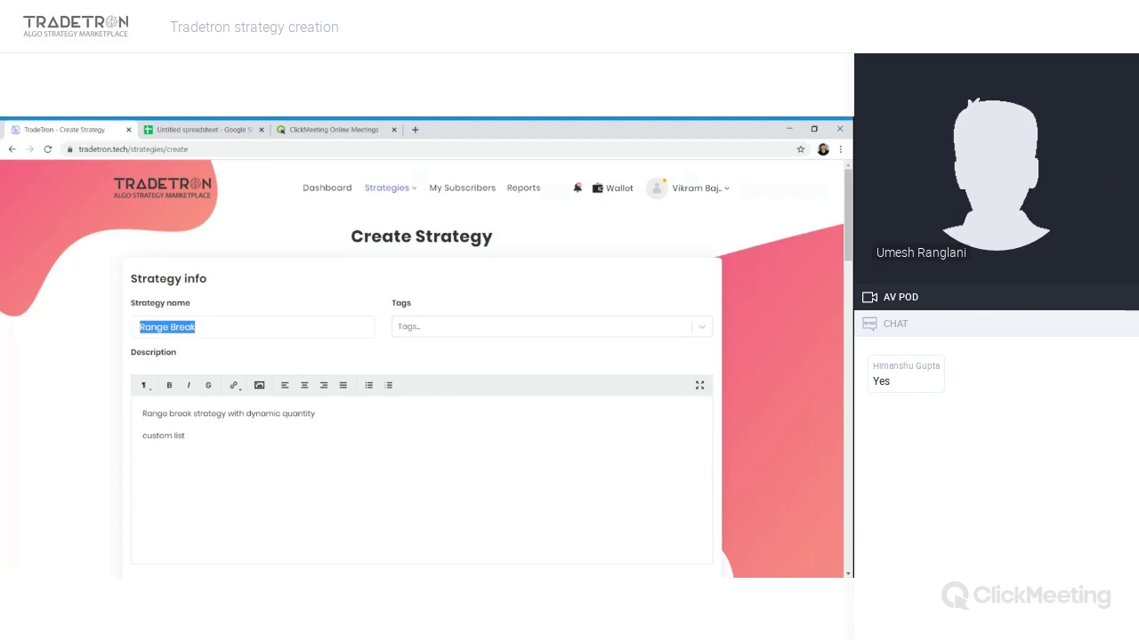
# Step: Change the strategy name to "Range Breakout"
pyautogui.click(143, 458)
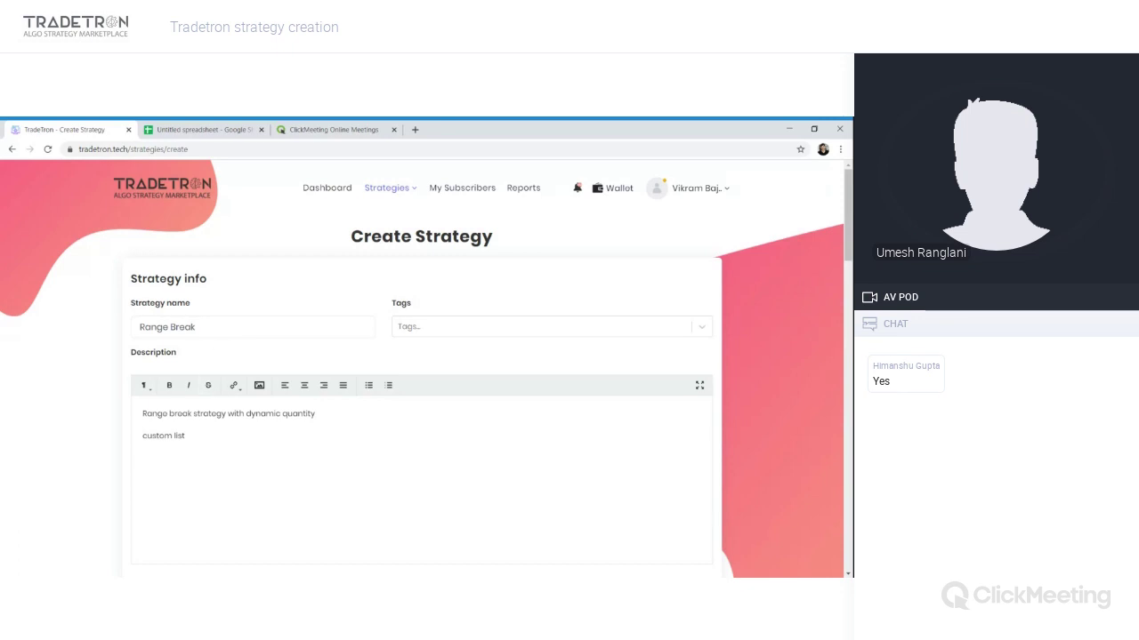
pyautogui.write('out')
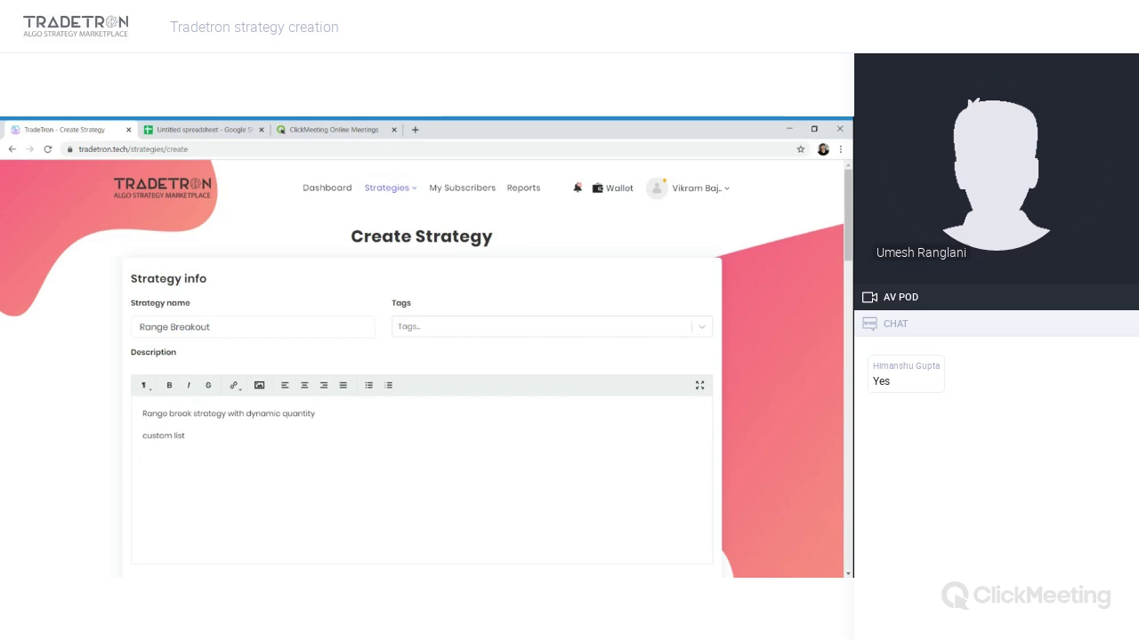
pyautogui.hotkey('ctrl', 'shift', 'End')
pyautogui.moveTo(146, 414); pyautogui.dragTo(315, 414)
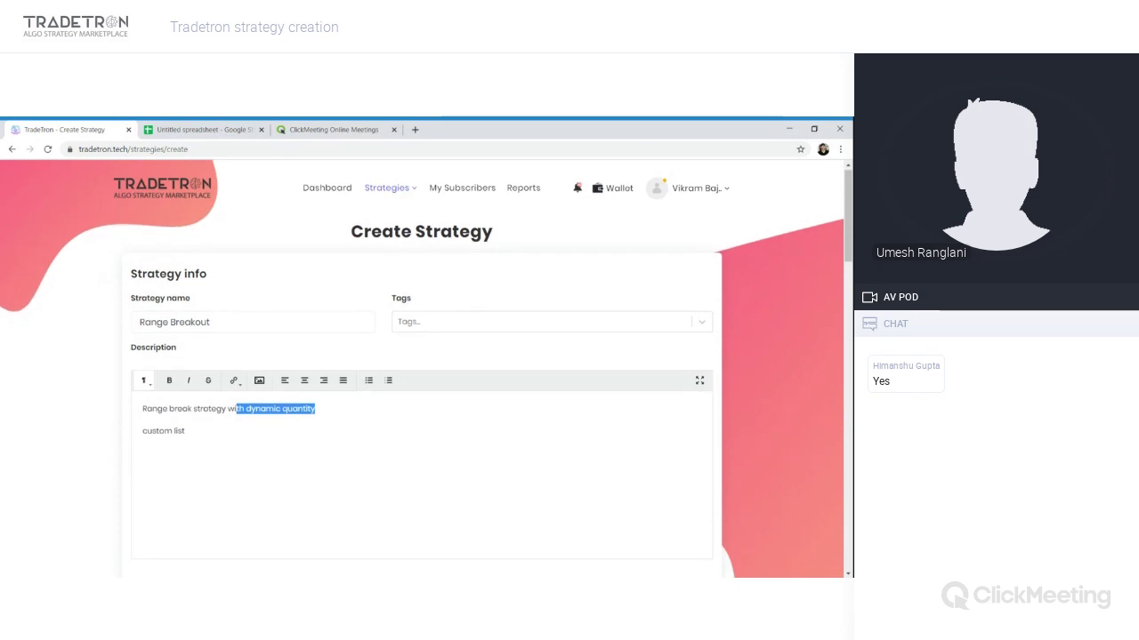
# Step: Start a new list for Set 1 and name it with the account owner's lowercase first name followed by "_list1"
pyautogui.scroll(-2, 426, 368)
pyautogui.scroll(-1, 262, 488)
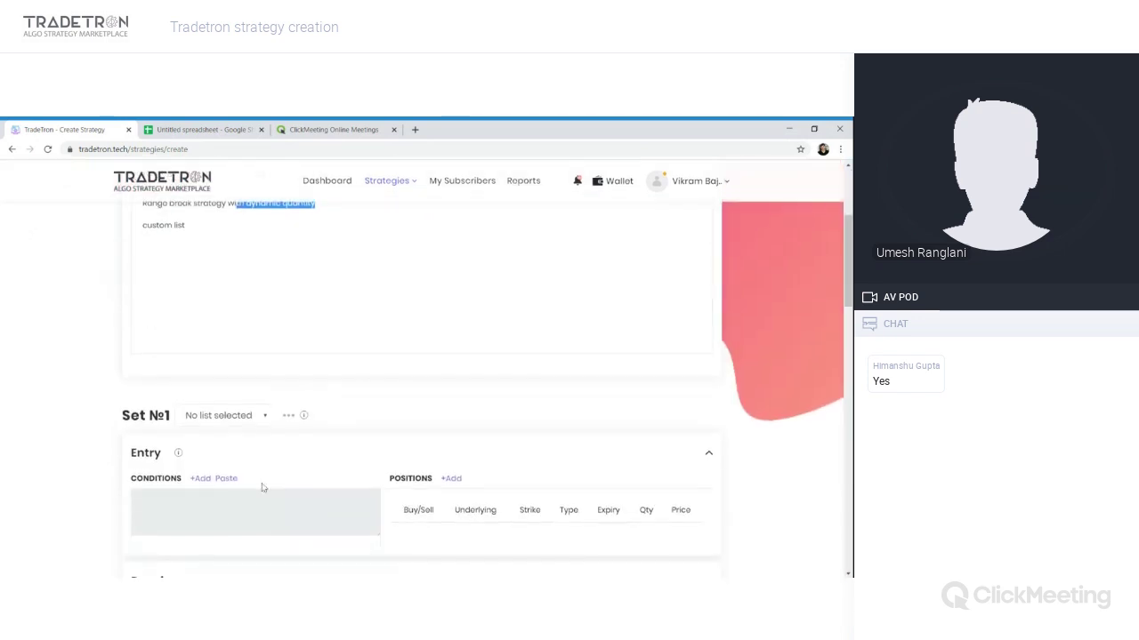
pyautogui.scroll(-1, 263, 488)
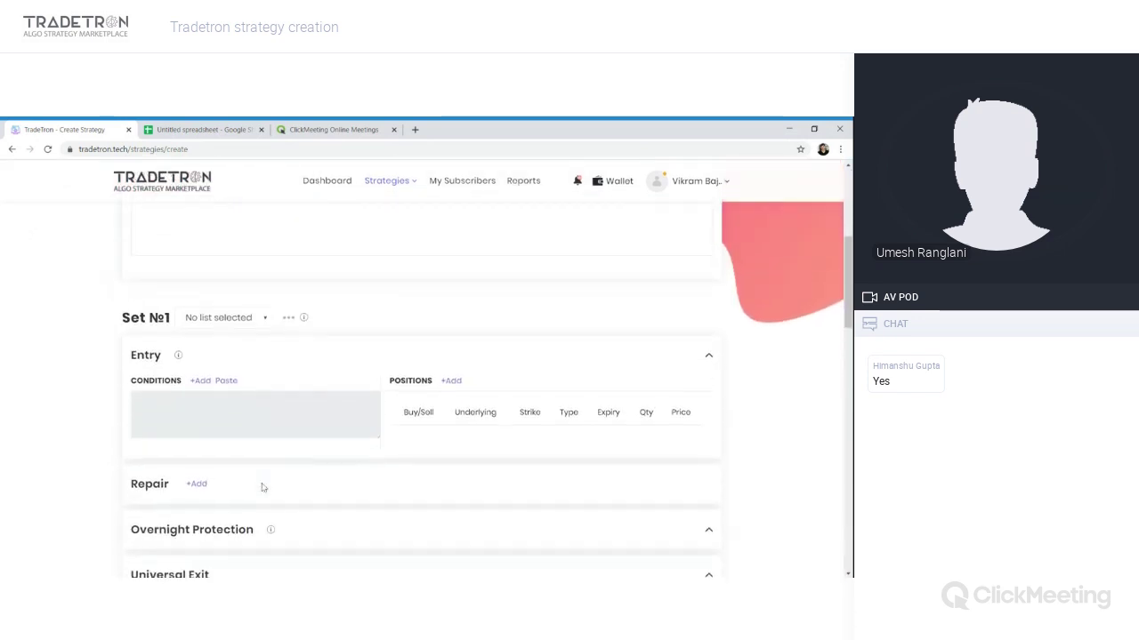
pyautogui.click(283, 320)
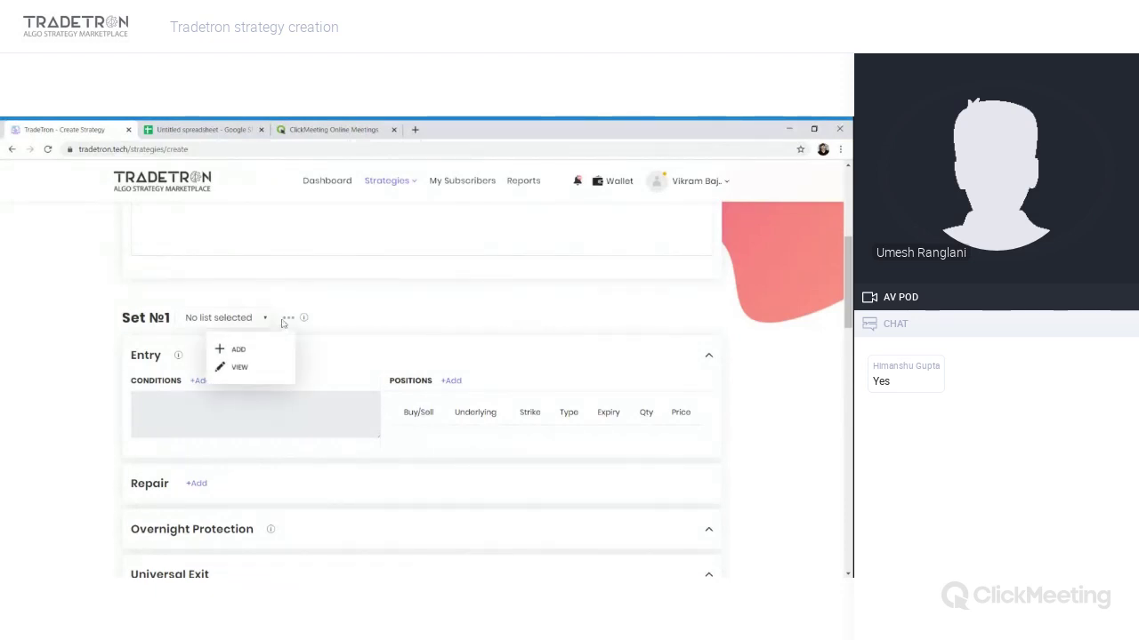
pyautogui.click(240, 351)
pyautogui.write('vikram_')
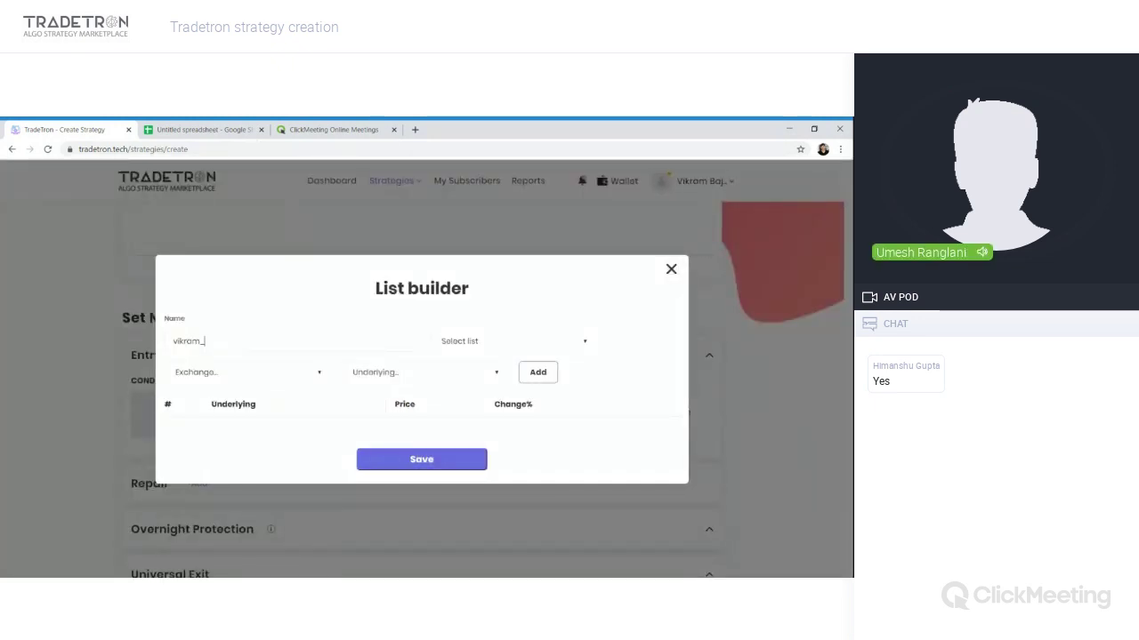
pyautogui.write('list1')
# Step: Add the NSE underlyings HDFC and RELIANCE to the new list
pyautogui.click(286, 377)
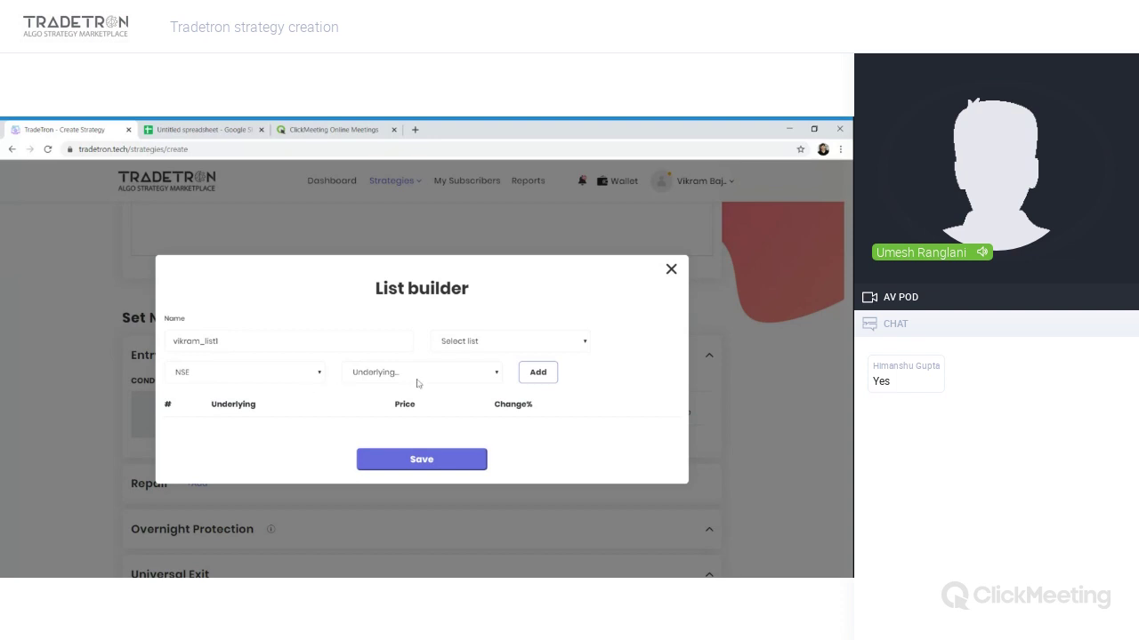
pyautogui.click(417, 383)
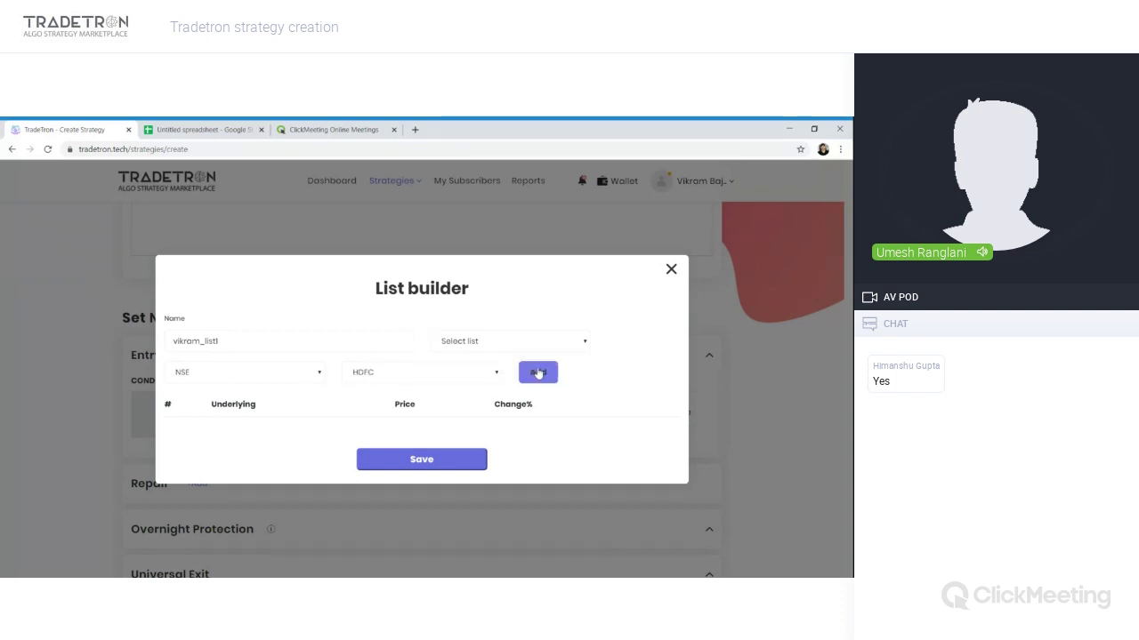
pyautogui.click(538, 373)
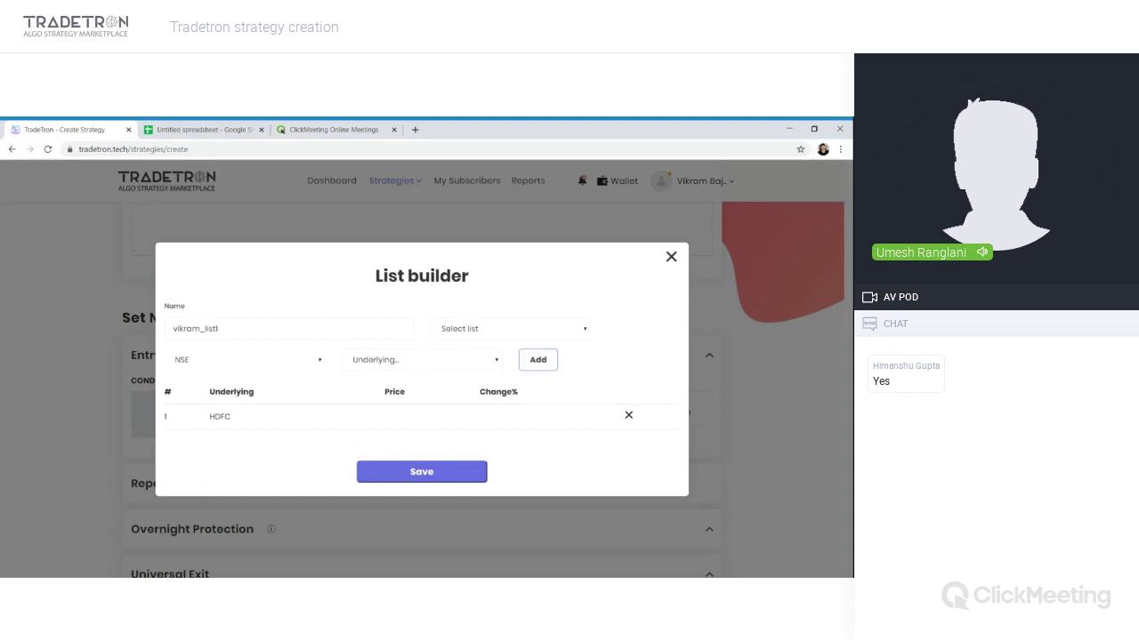
pyautogui.write('RELIANCE')
pyautogui.click(537, 359)
# Step: Add the NSE underlying TATASTEEL to the list, then save the list and close the list builder
pyautogui.write('TATACHEM')
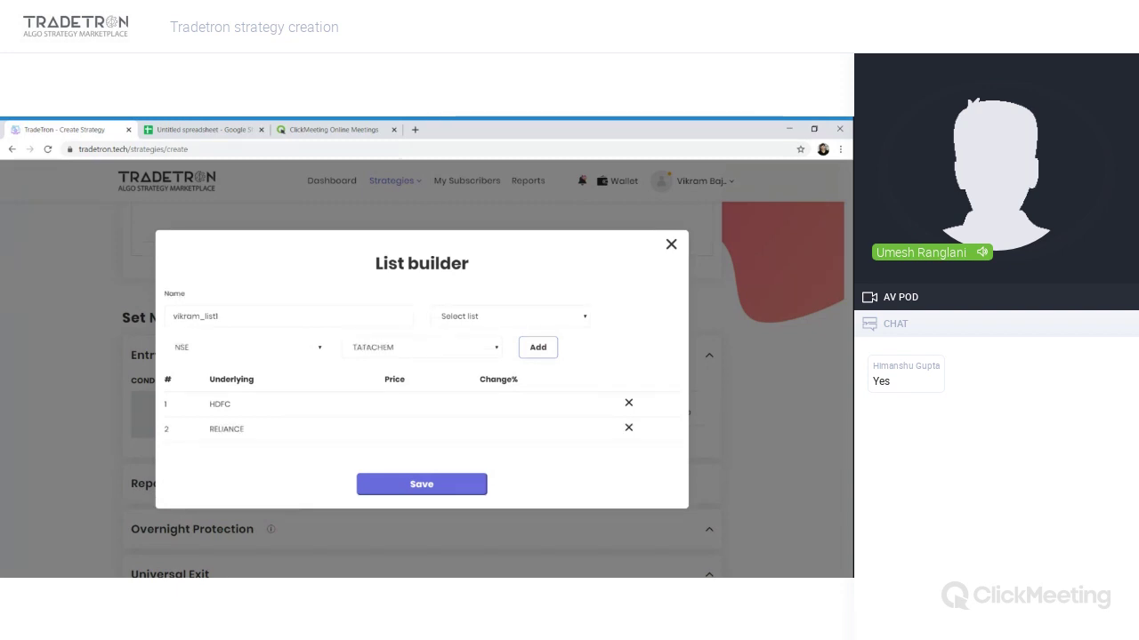
pyautogui.press('BackSpace')
pyautogui.press('BackSpace')
pyautogui.press('BackSpace')
pyautogui.press('BackSpace')
pyautogui.write('STEEL')
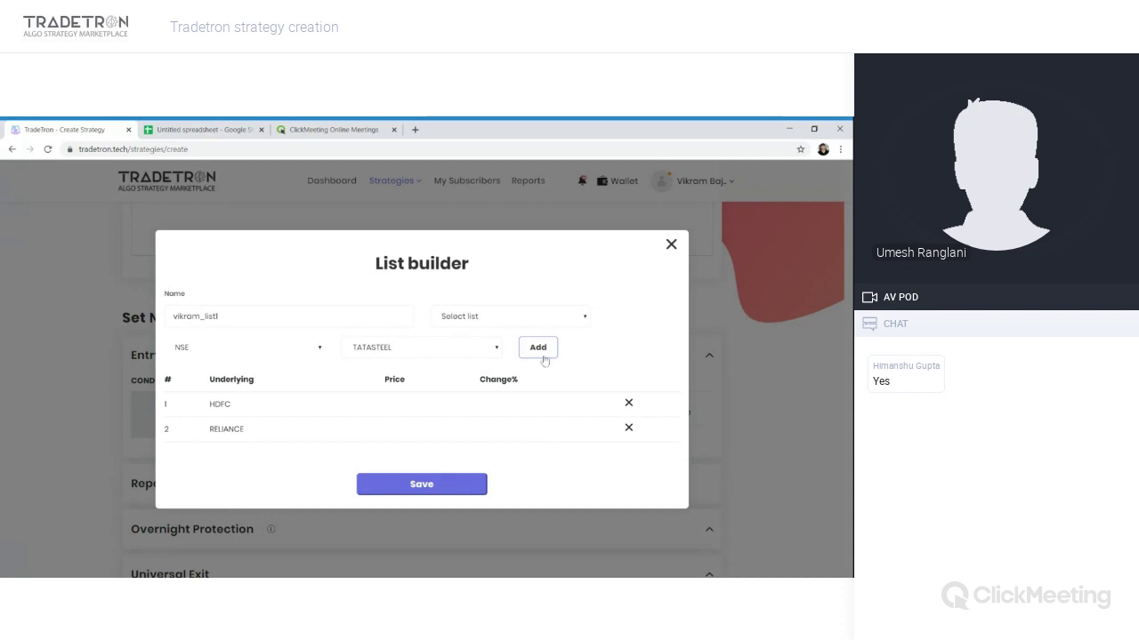
pyautogui.click(539, 351)
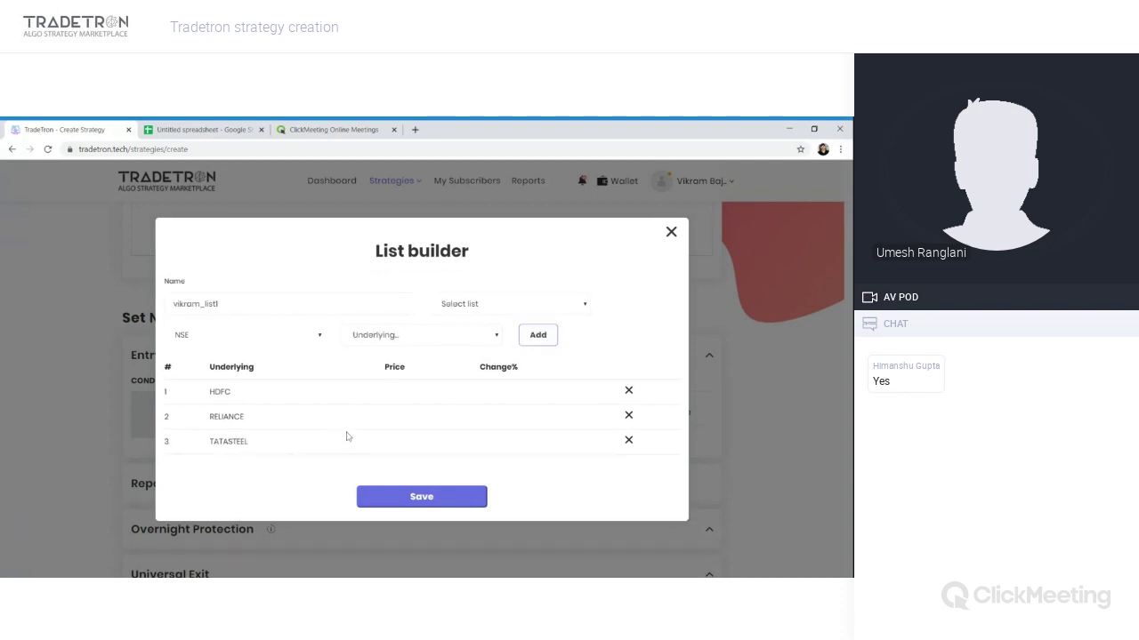
pyautogui.click(400, 502)
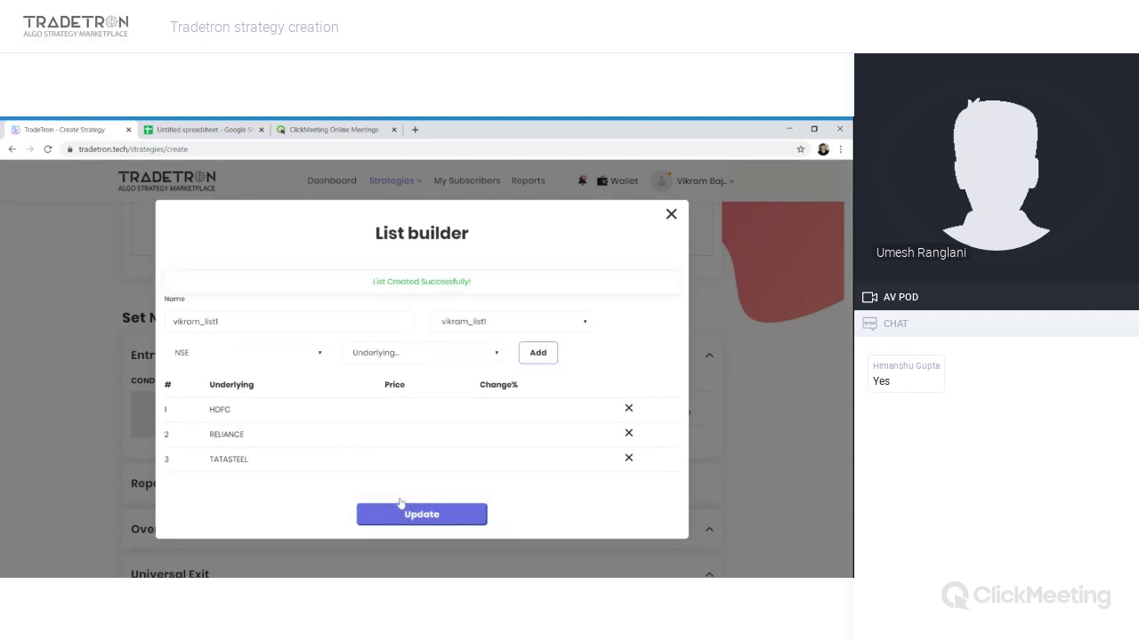
pyautogui.click(671, 215)
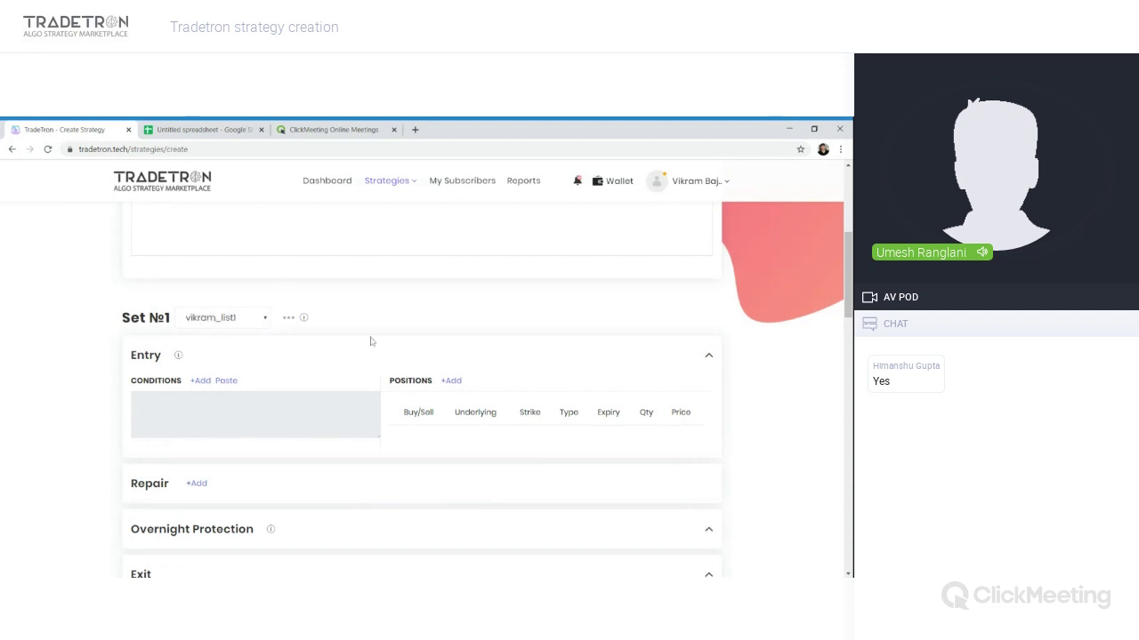
pyautogui.scroll(3, 320, 305)
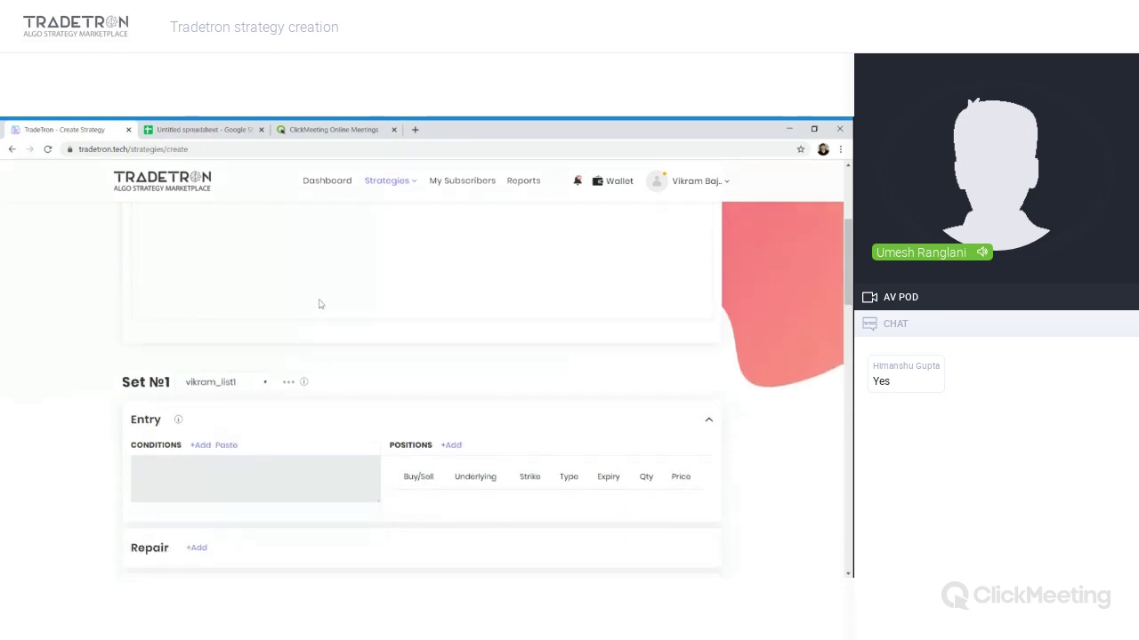
pyautogui.moveTo(152, 255); pyautogui.dragTo(288, 255)
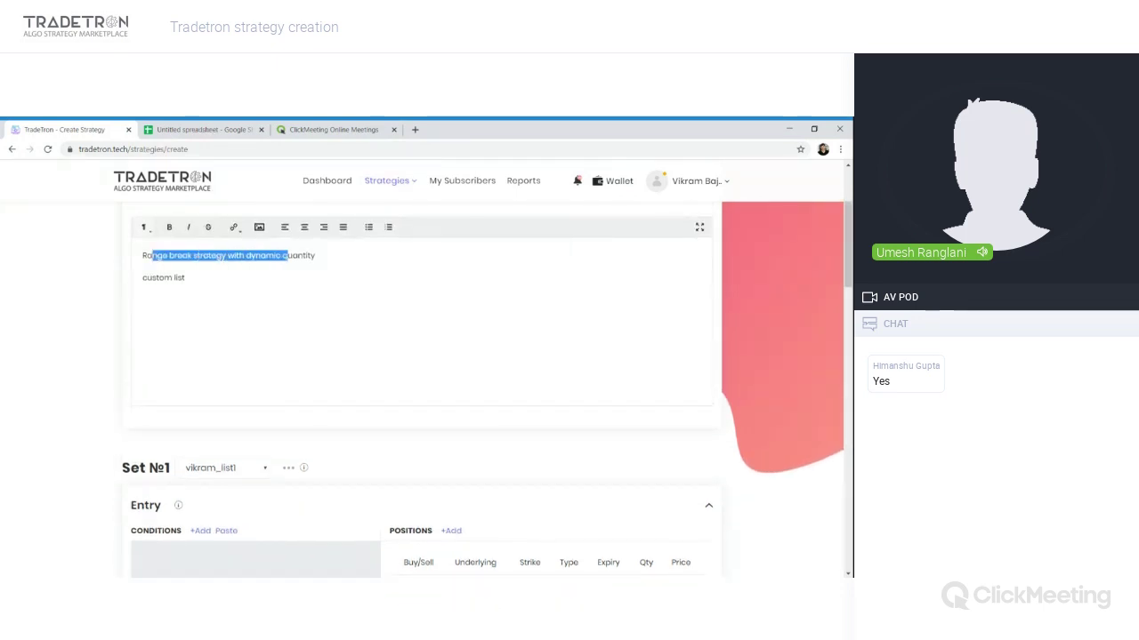
pyautogui.click(316, 255)
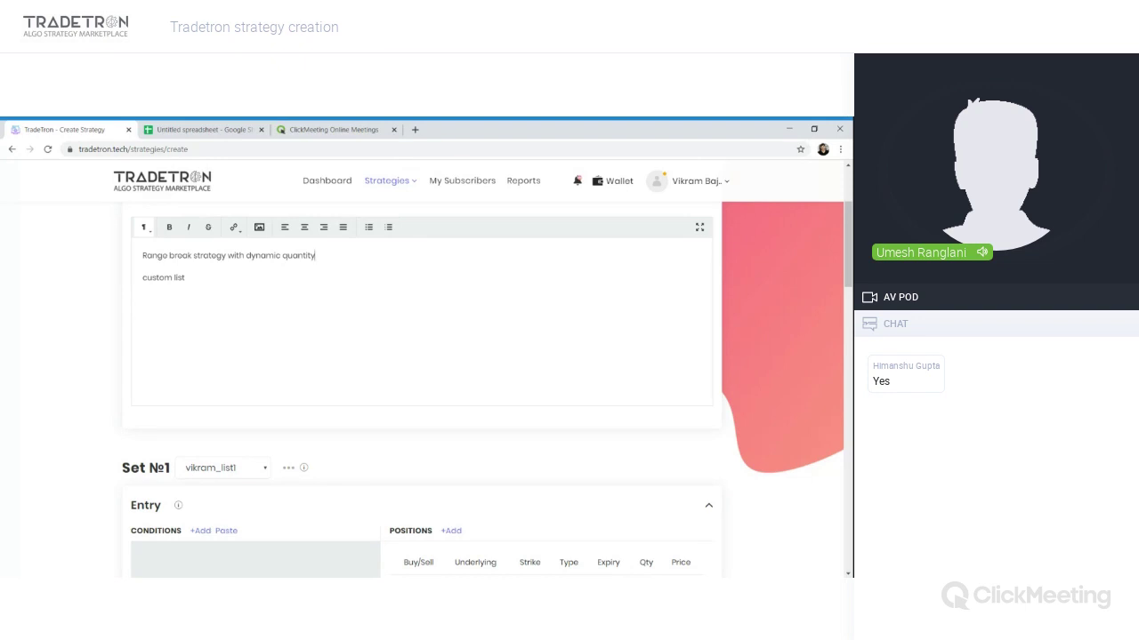
# Step: Start a new entry condition for Set 1 and insert the technical keyword ORB
pyautogui.scroll(-2, 482, 389)
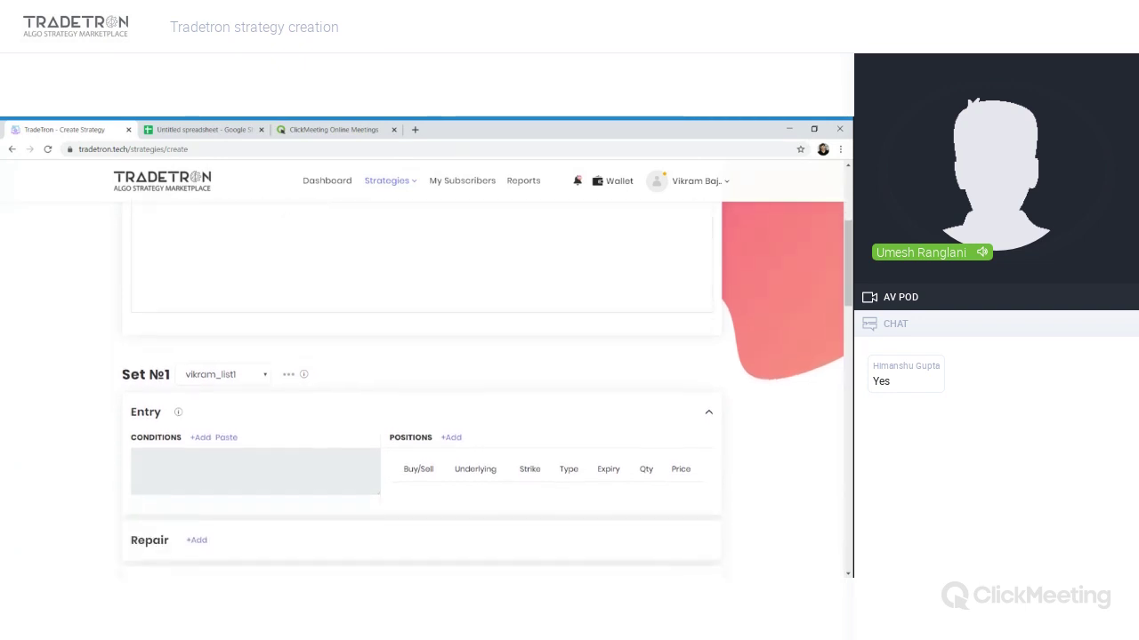
pyautogui.scroll(-2, 279, 323)
pyautogui.click(200, 335)
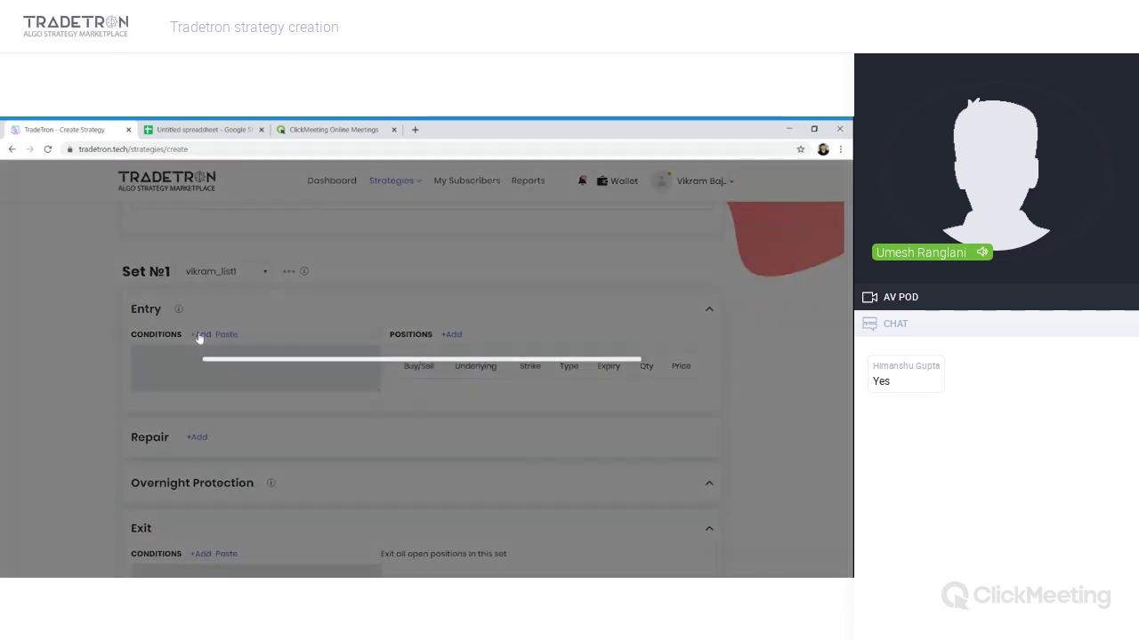
pyautogui.click(259, 283)
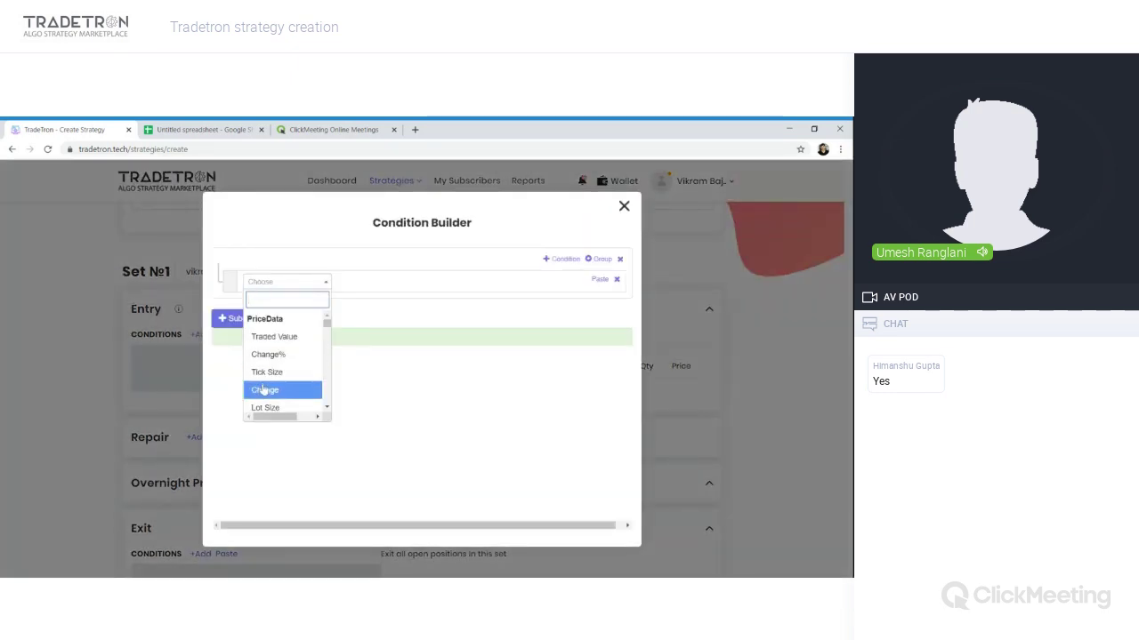
pyautogui.scroll(-10, 264, 389)
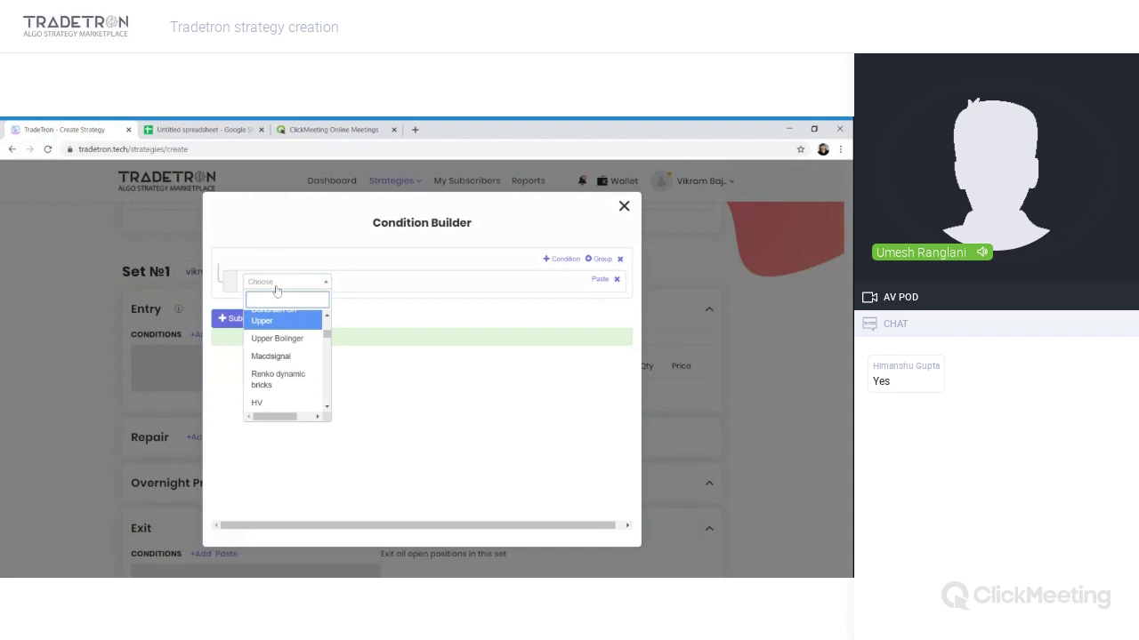
pyautogui.write('orb')
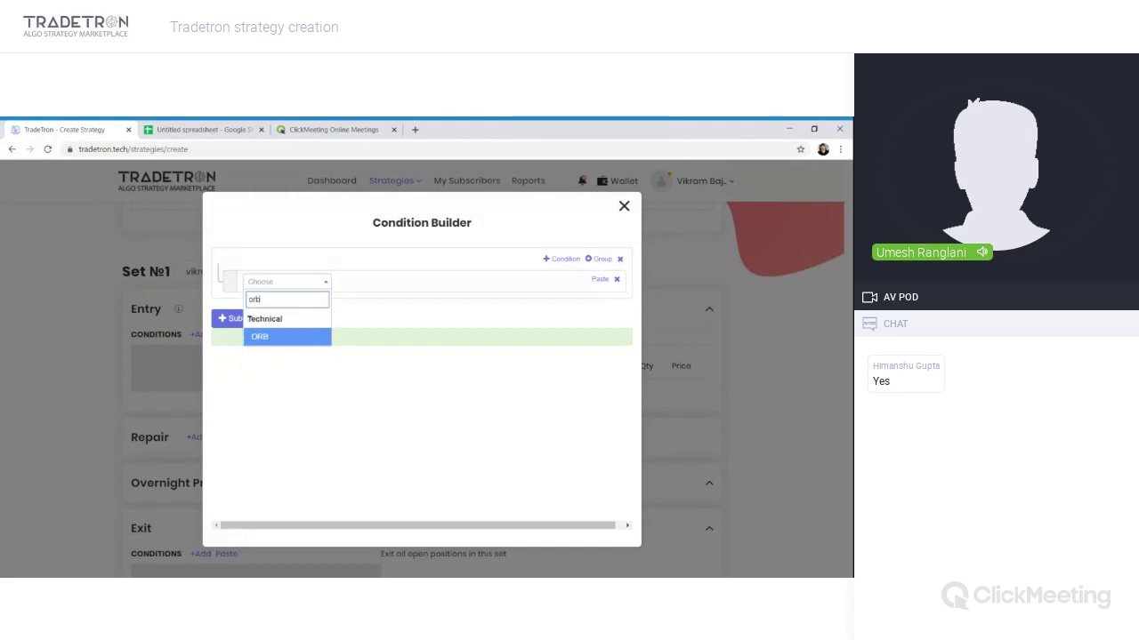
pyautogui.click(259, 336)
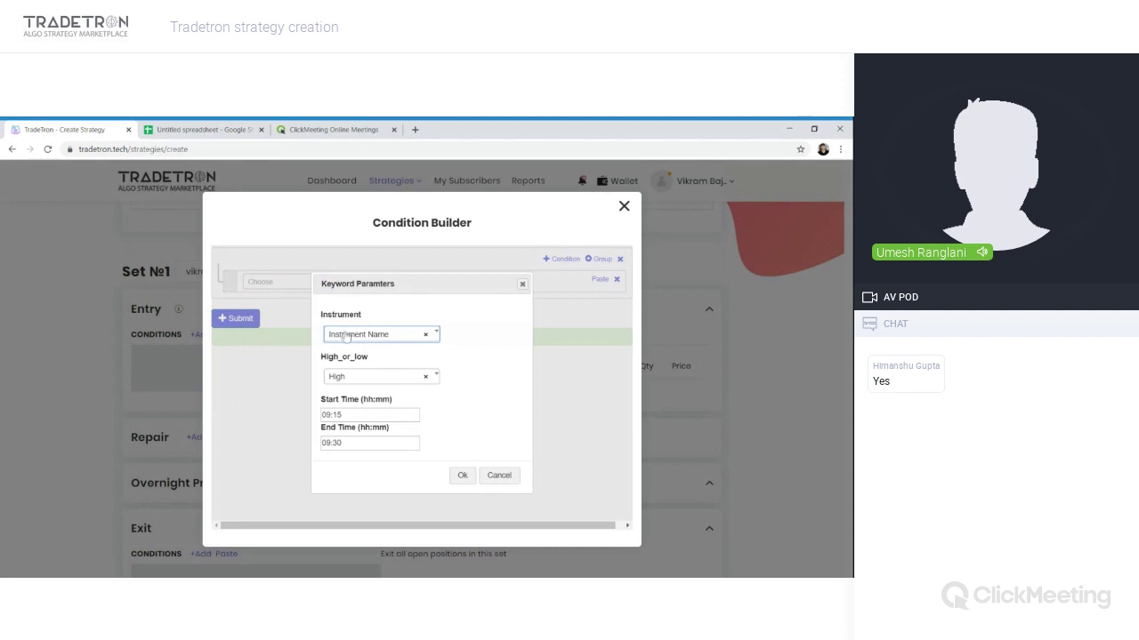
# Step: Keep High as the ORB price type and set the start time to 10:00
pyautogui.click(374, 376)
pyautogui.scroll(-1, 343, 462)
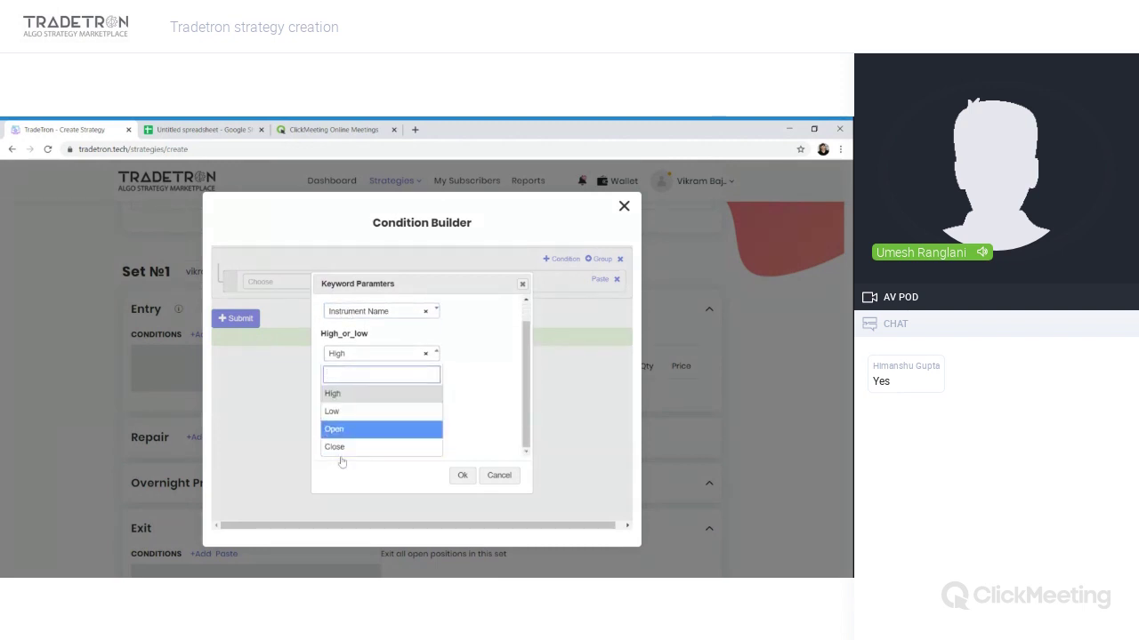
pyautogui.click(367, 355)
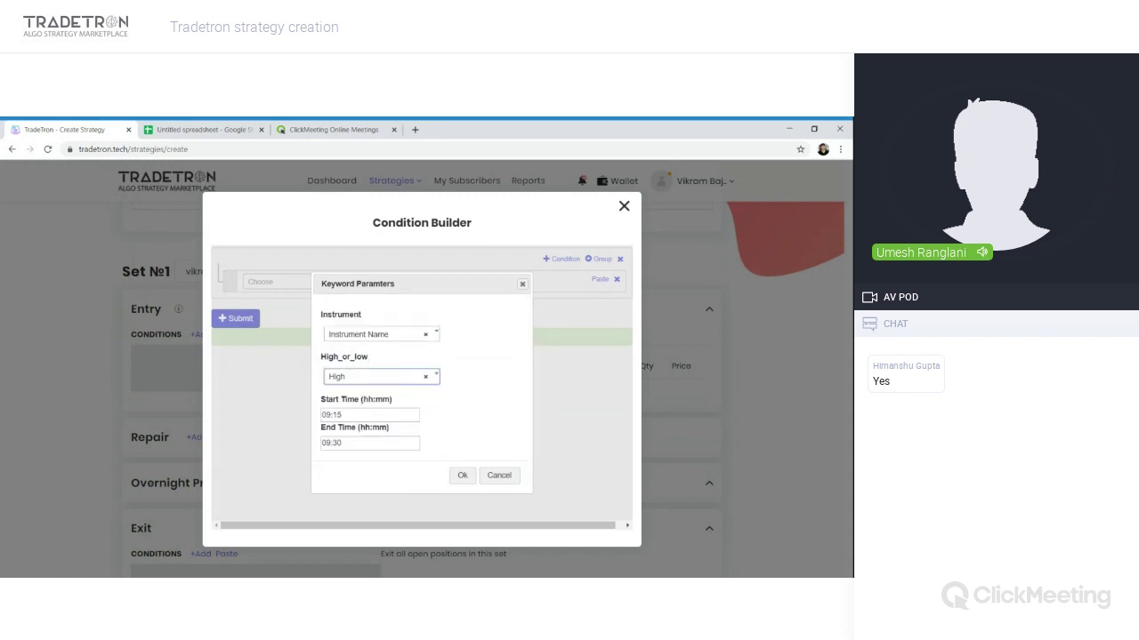
pyautogui.moveTo(349, 414); pyautogui.dragTo(311, 443)
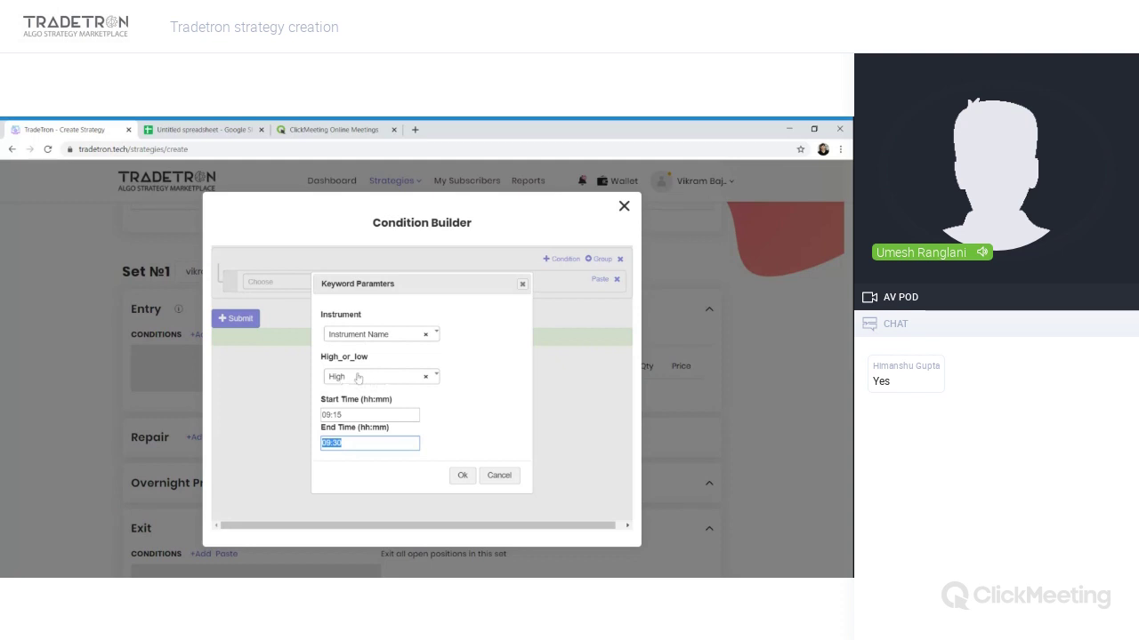
pyautogui.click(342, 414)
pyautogui.moveTo(341, 414); pyautogui.dragTo(319, 416)
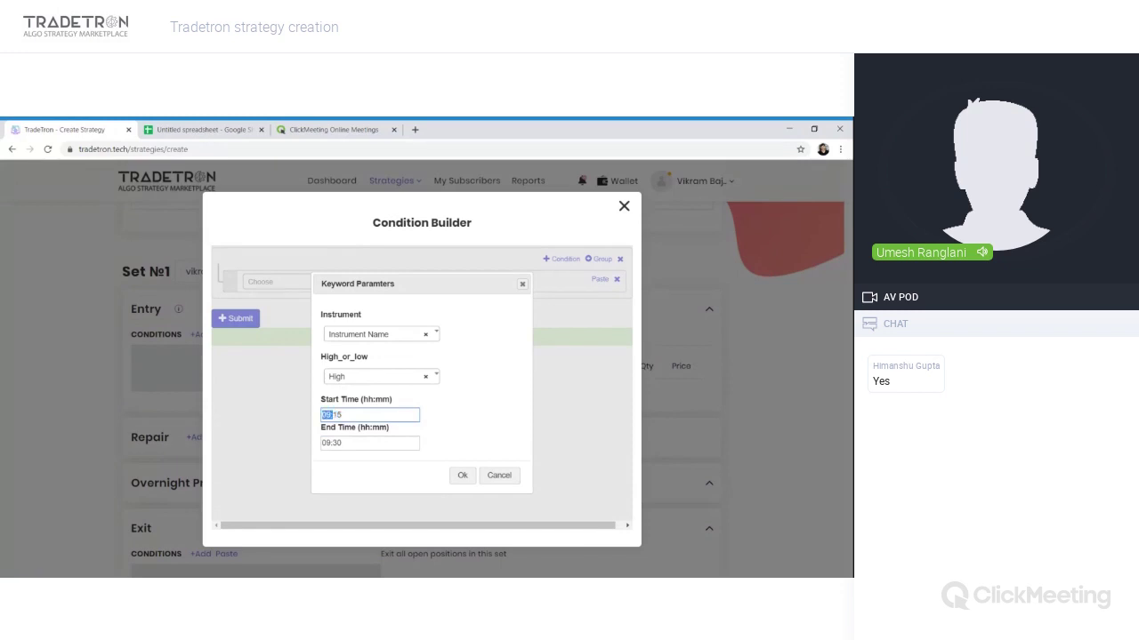
pyautogui.write('10')
pyautogui.click(317, 416)
pyautogui.press('BackSpace')
pyautogui.press('BackSpace')
pyautogui.write('00')
# Step: Set the ORB end time to 10:30 and confirm the keyword parameters
pyautogui.click(343, 443)
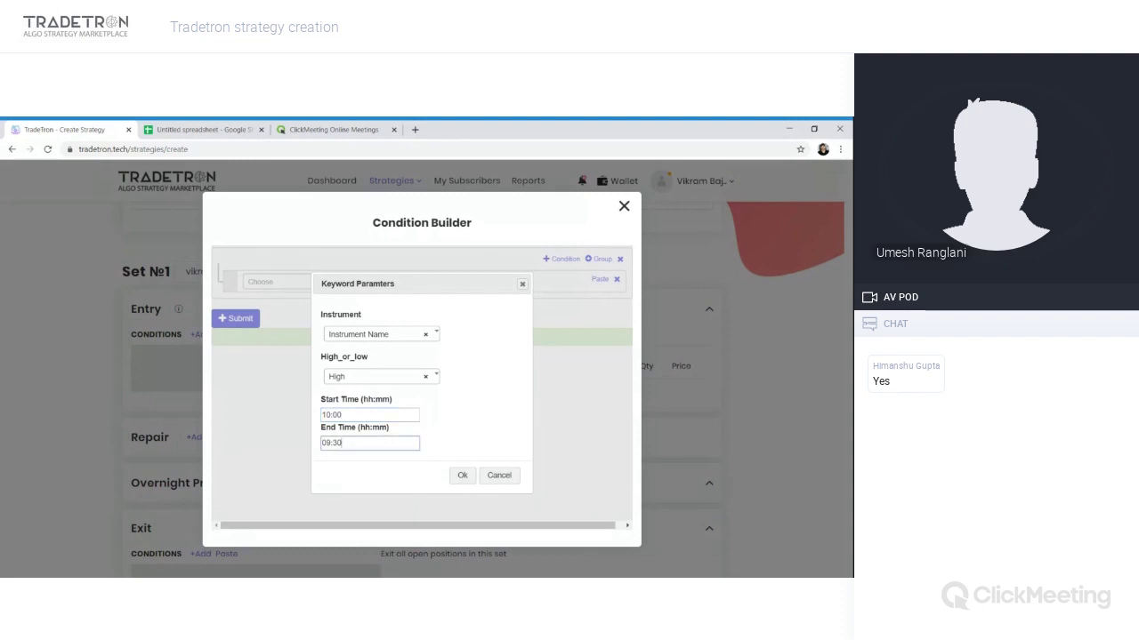
pyautogui.moveTo(332, 443); pyautogui.dragTo(305, 449)
pyautogui.write('10')
pyautogui.click(461, 476)
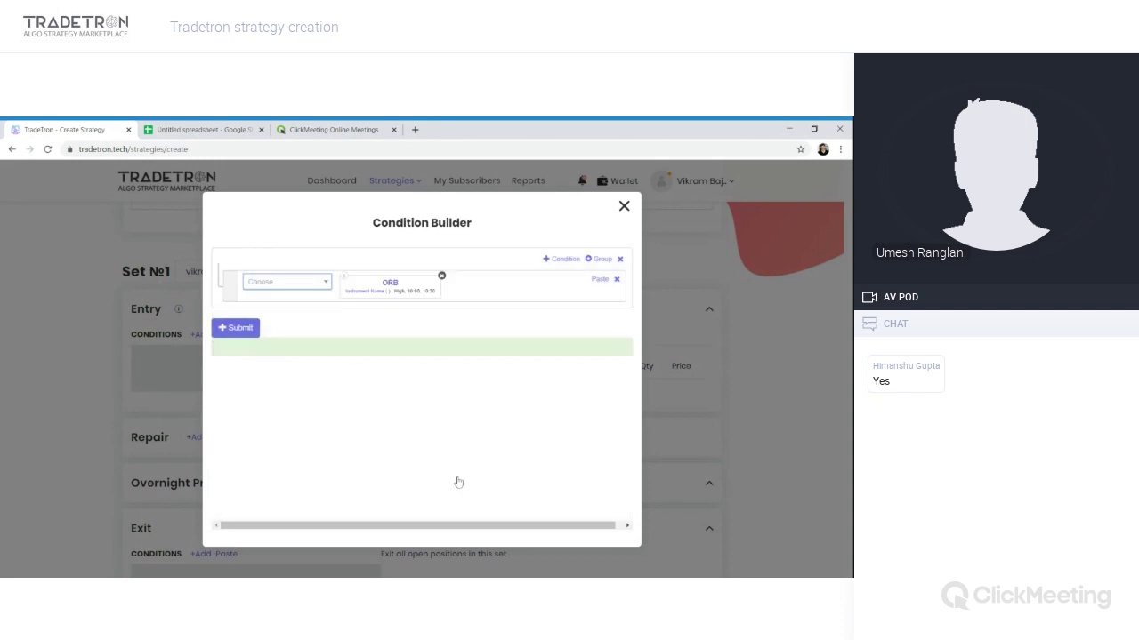
# Step: Set the ORB keyword's instrument to exchange NSE and the custom stock list assigned to Set 1, and confirm it
pyautogui.click(385, 292)
pyautogui.click(258, 324)
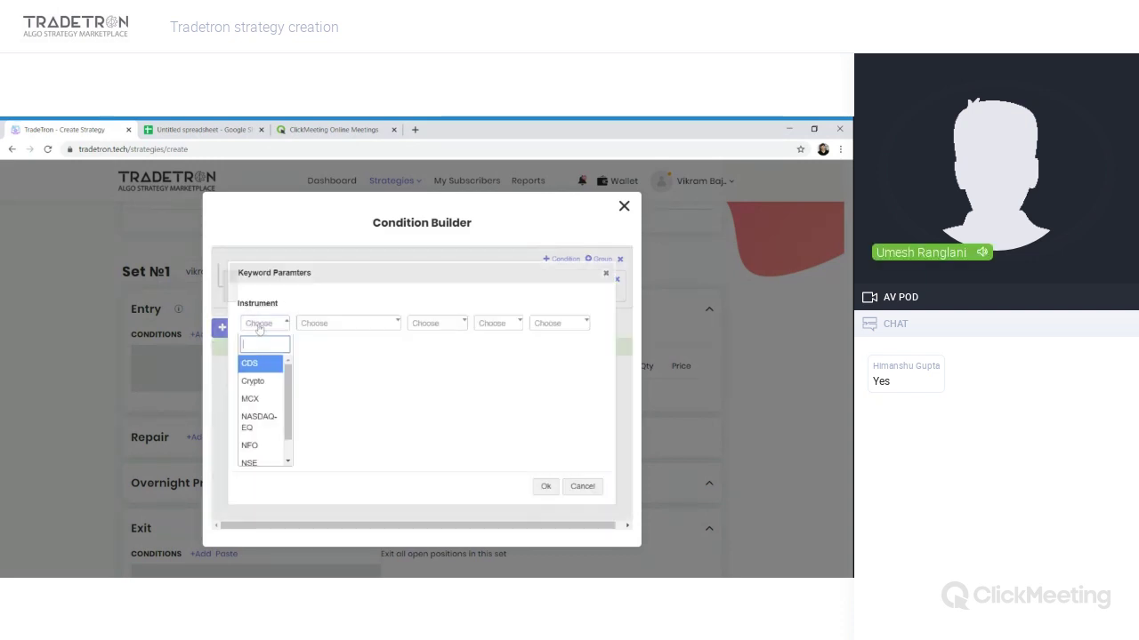
pyautogui.write('nse')
pyautogui.press('Return')
pyautogui.click(347, 323)
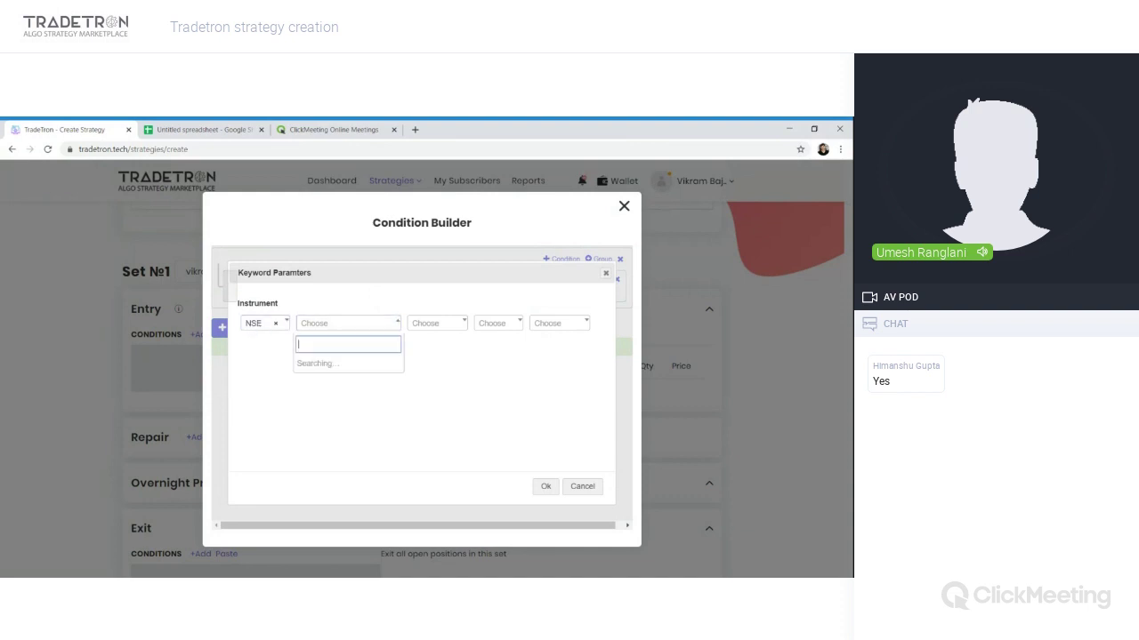
pyautogui.write('list')
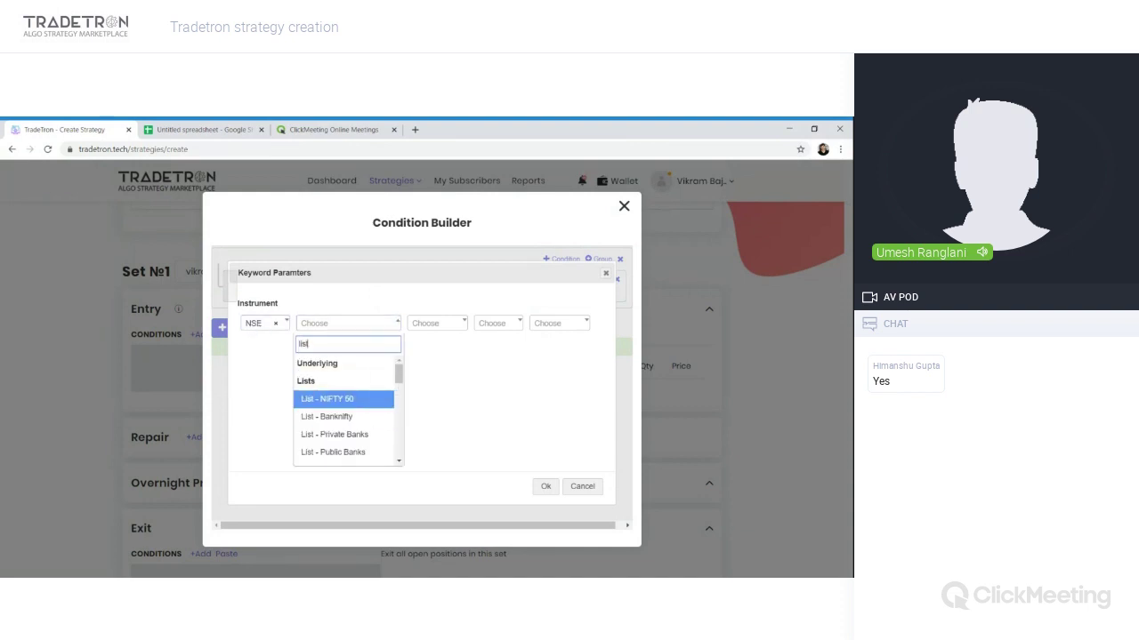
pyautogui.scroll(-5, 398, 383)
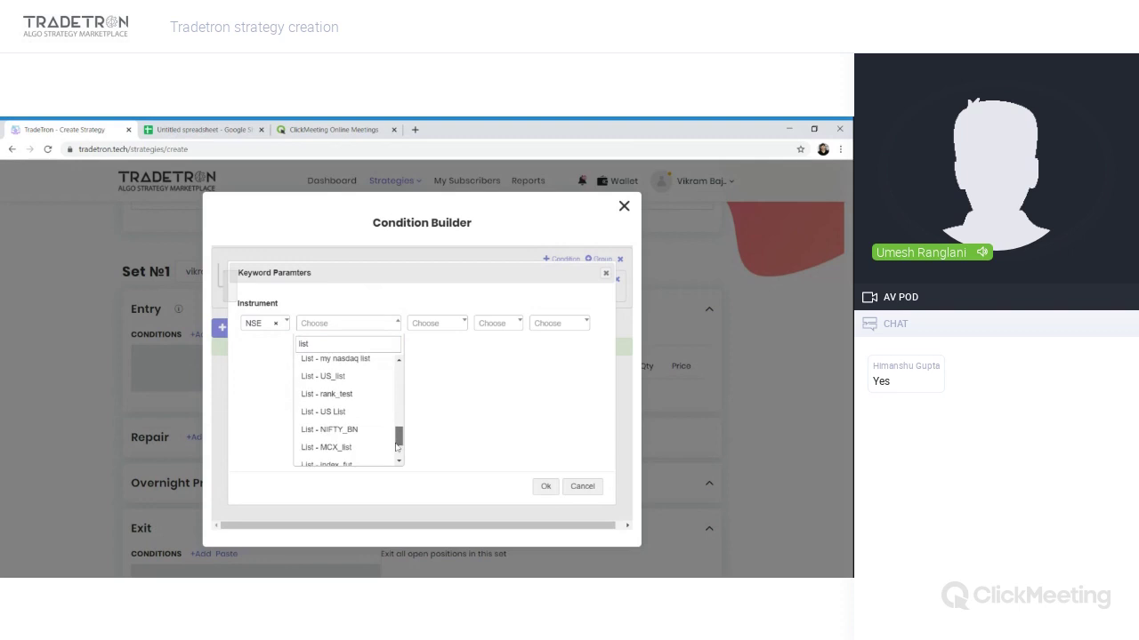
pyautogui.click(338, 459)
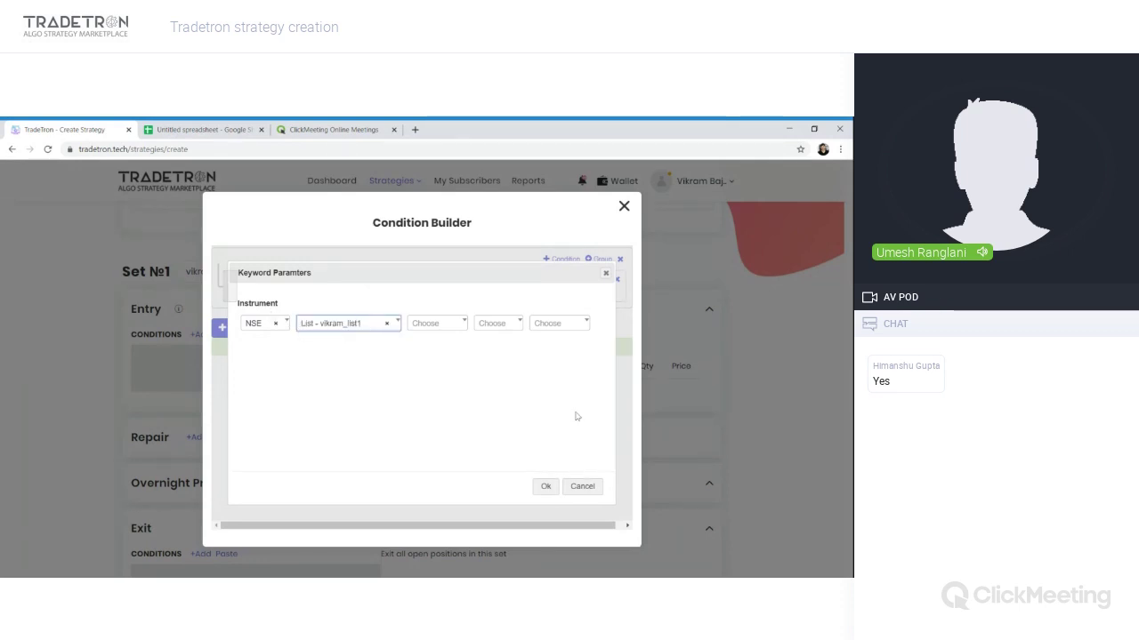
pyautogui.click(552, 488)
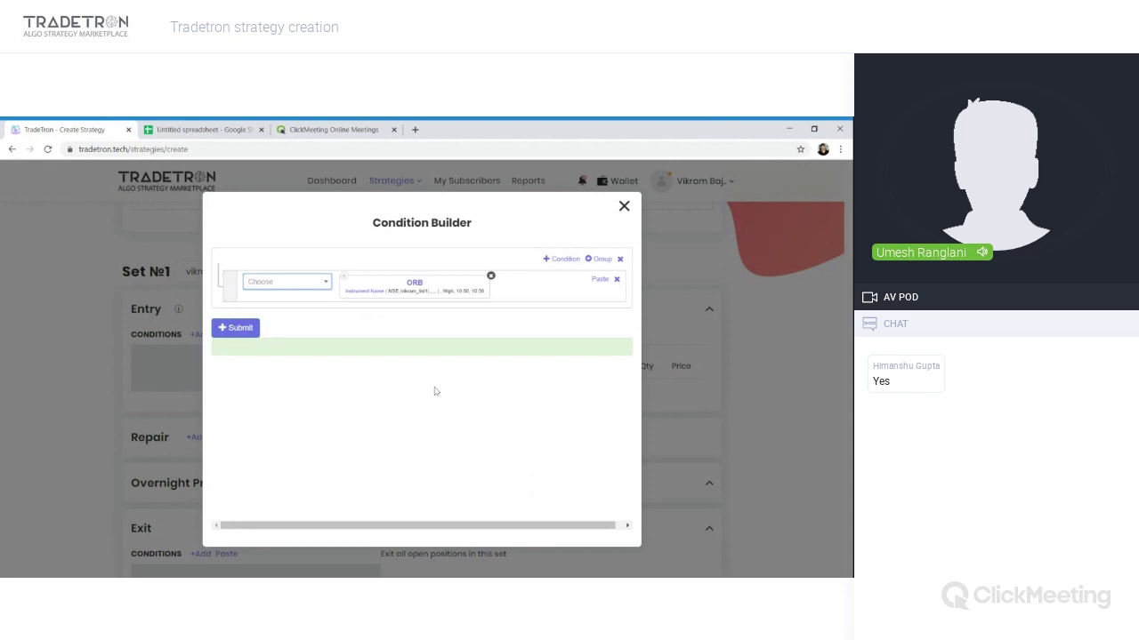
# Step: Insert the LTP keyword and set its instrument to exchange NSE with the same custom list as ORB
pyautogui.click(295, 284)
pyautogui.write('ltp')
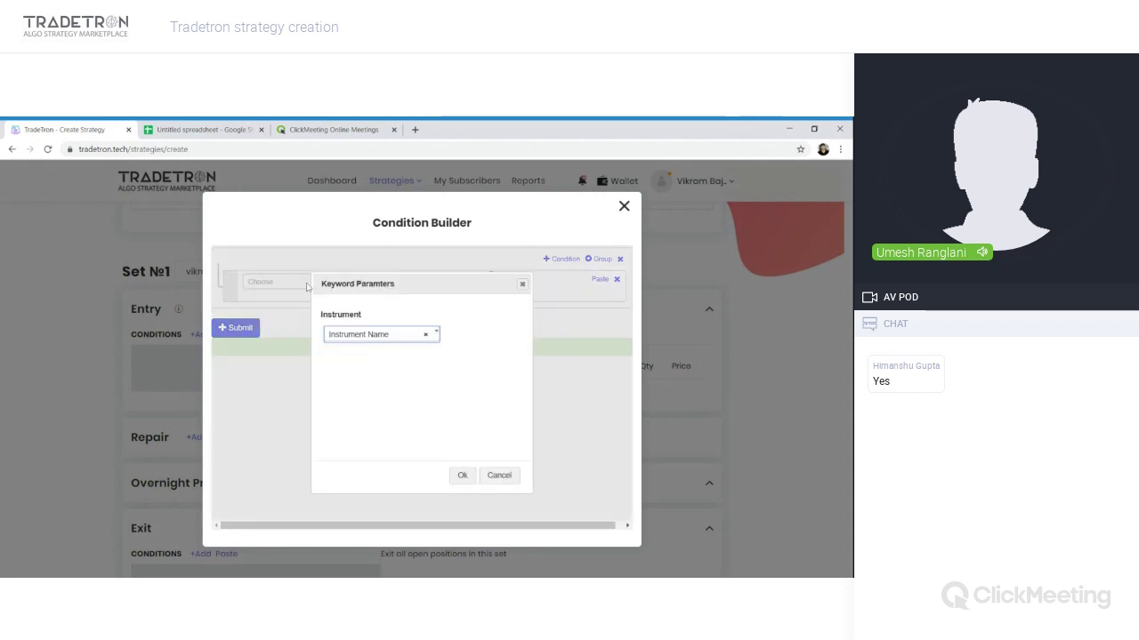
pyautogui.click(460, 476)
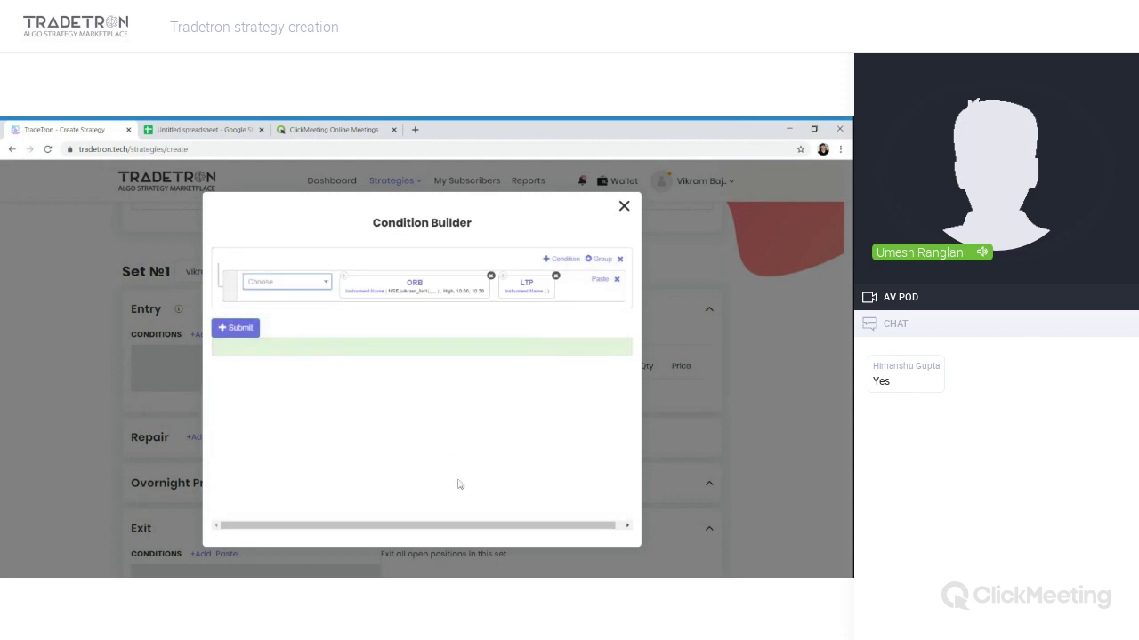
pyautogui.click(517, 297)
pyautogui.click(264, 323)
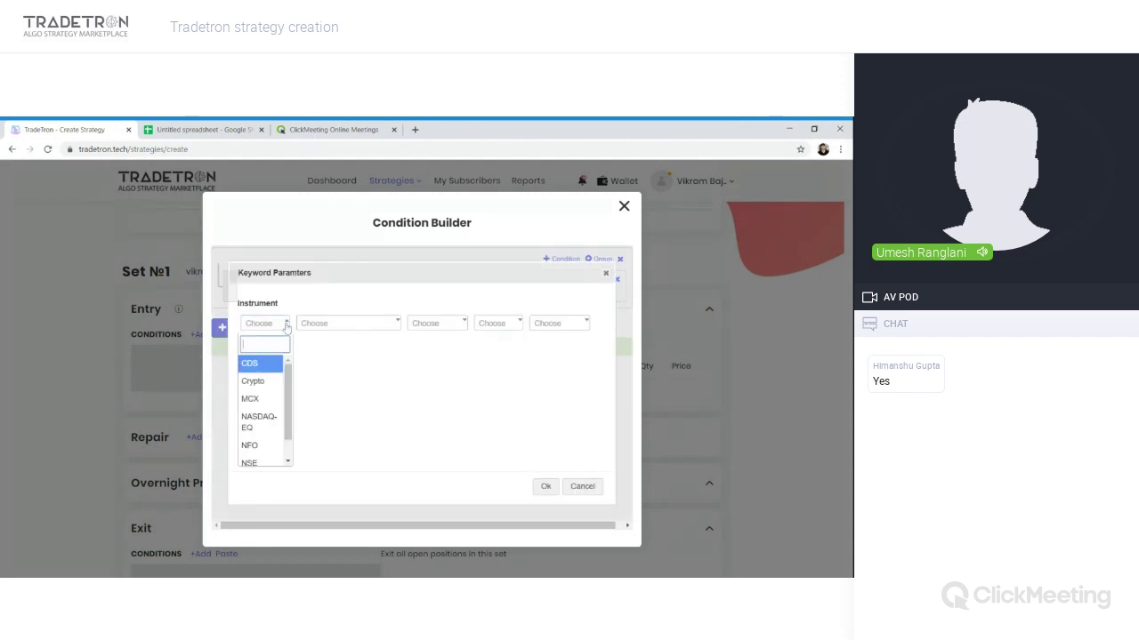
pyautogui.click(258, 359)
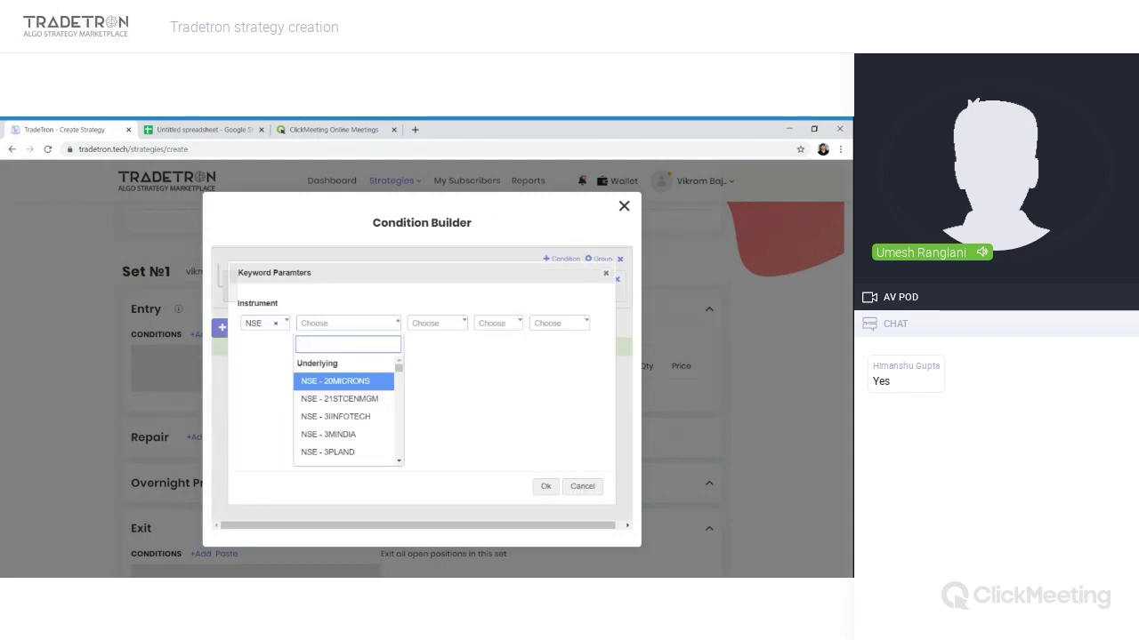
pyautogui.write('list')
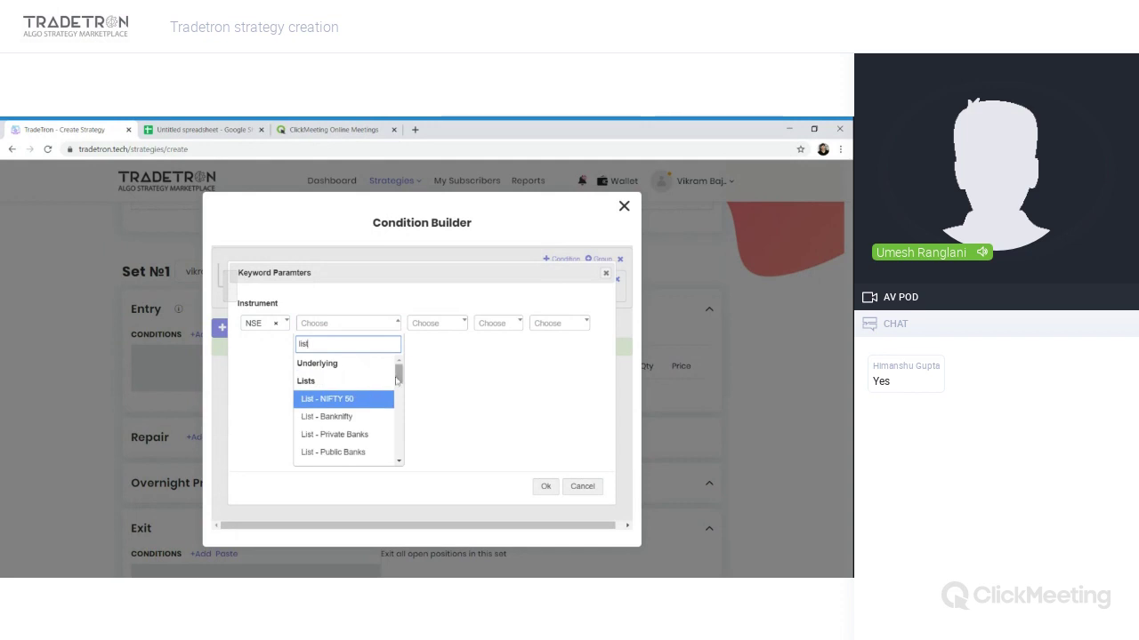
pyautogui.scroll(-6, 355, 427)
pyautogui.click(363, 463)
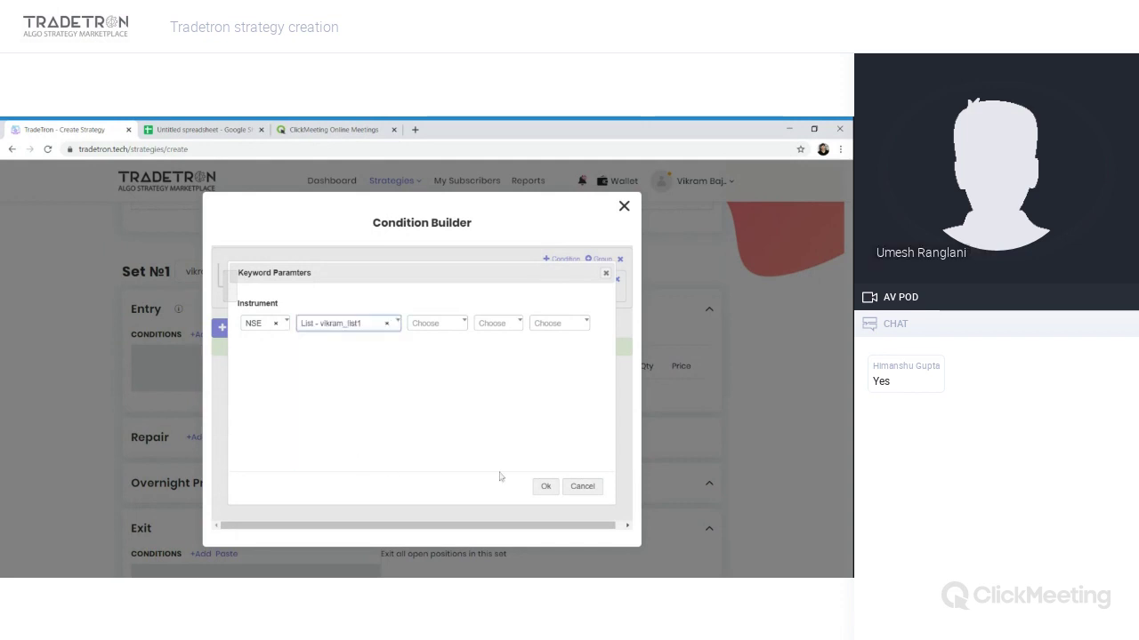
pyautogui.click(545, 485)
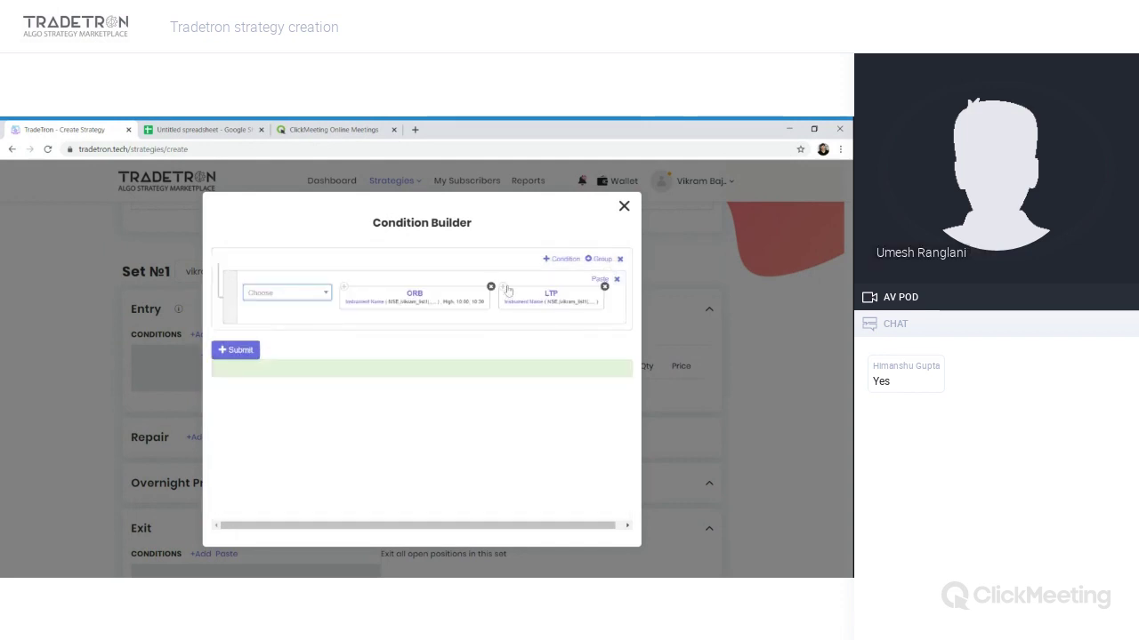
# Step: Add the > operator, arrange the entry condition as LTP > ORB, and submit it
pyautogui.moveTo(505, 287); pyautogui.dragTo(345, 299)
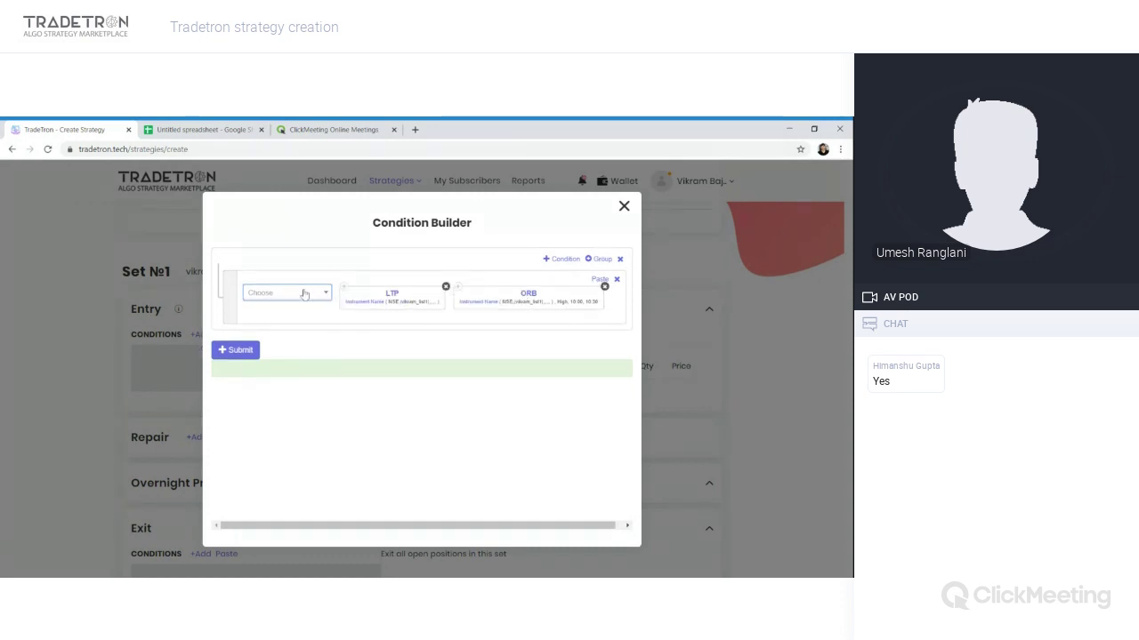
pyautogui.click(302, 294)
pyautogui.write('>')
pyautogui.press('Return')
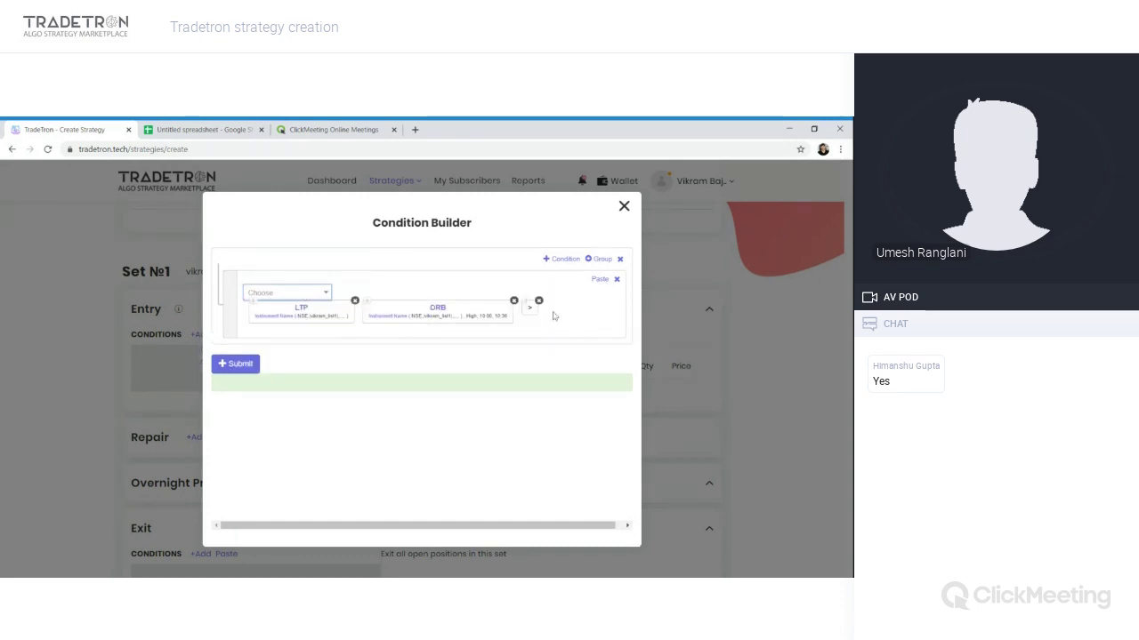
pyautogui.moveTo(534, 313); pyautogui.dragTo(378, 318)
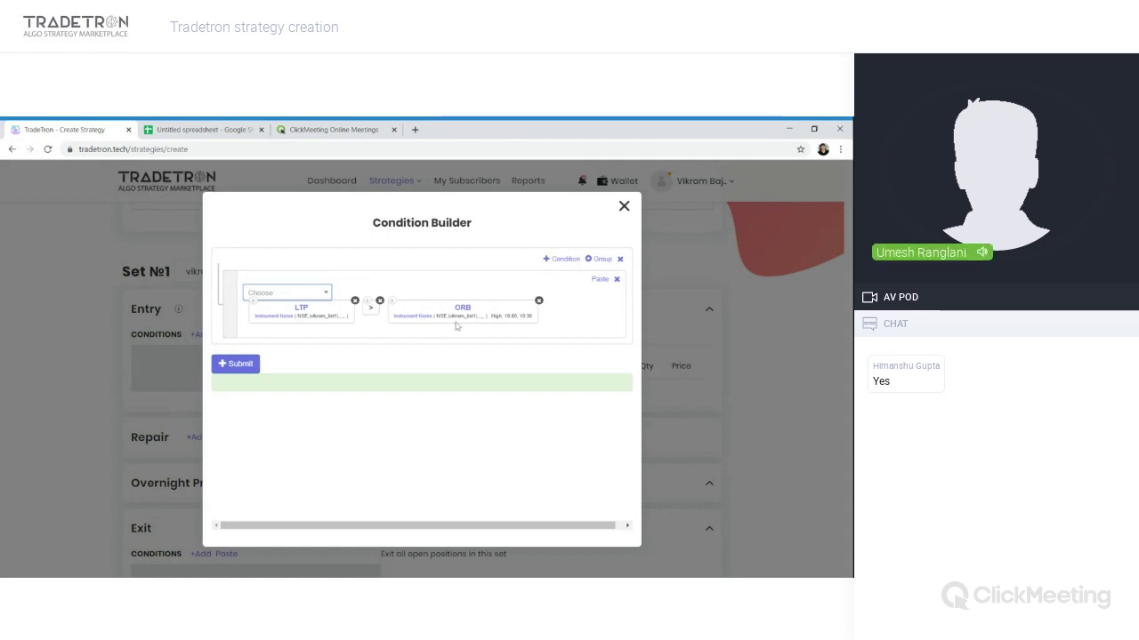
pyautogui.click(243, 366)
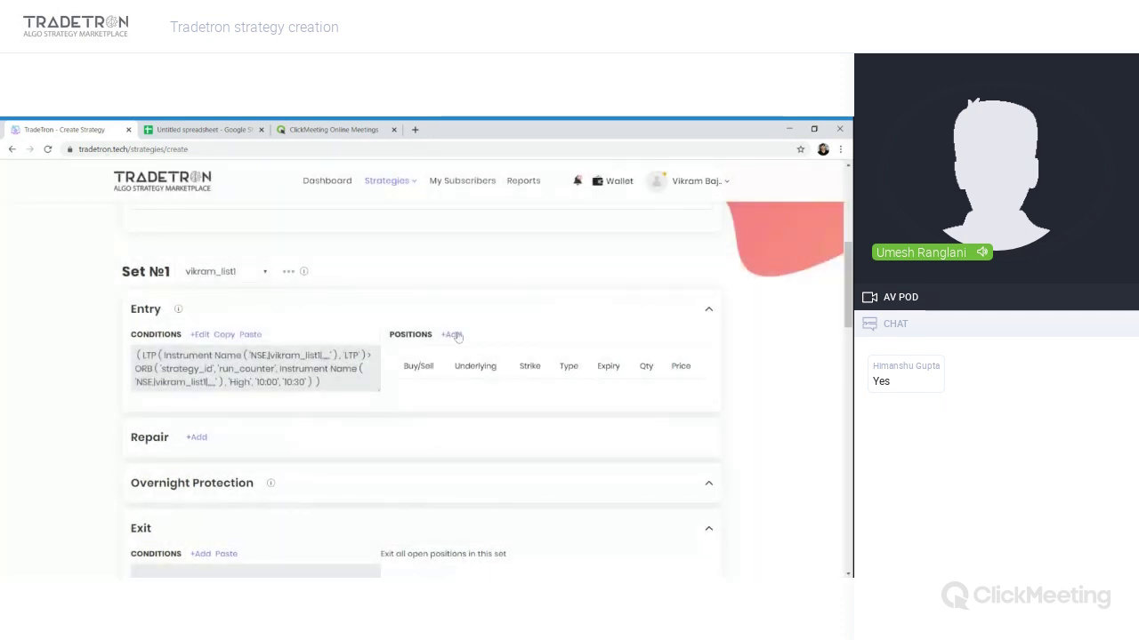
# Step: Start a new entry position for Set 1 and choose its product type
pyautogui.click(452, 335)
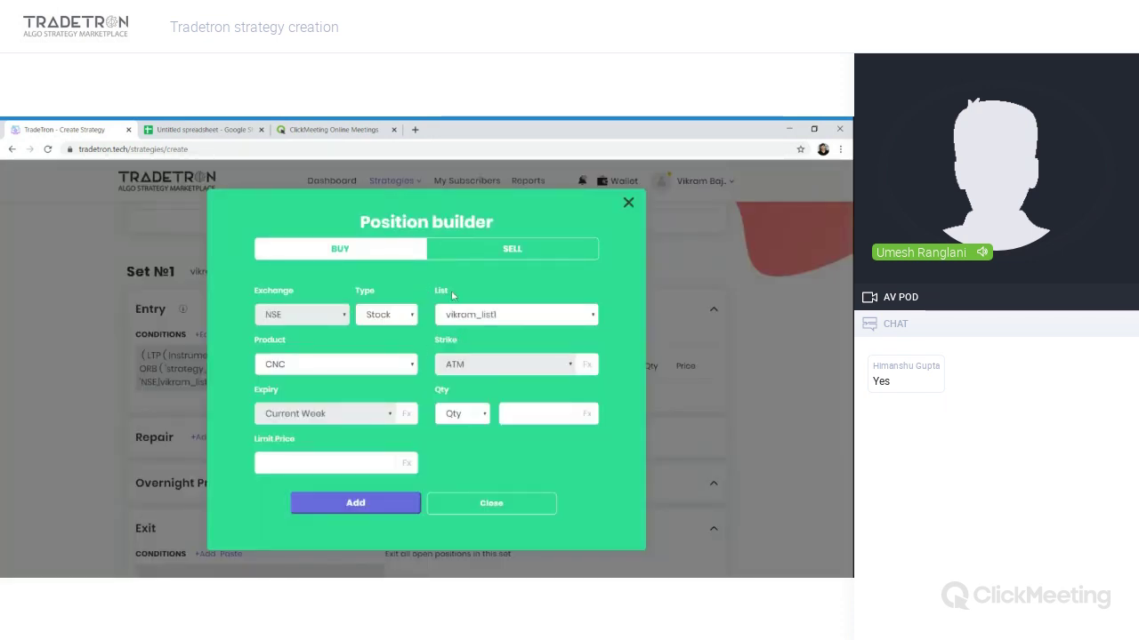
pyautogui.click(628, 203)
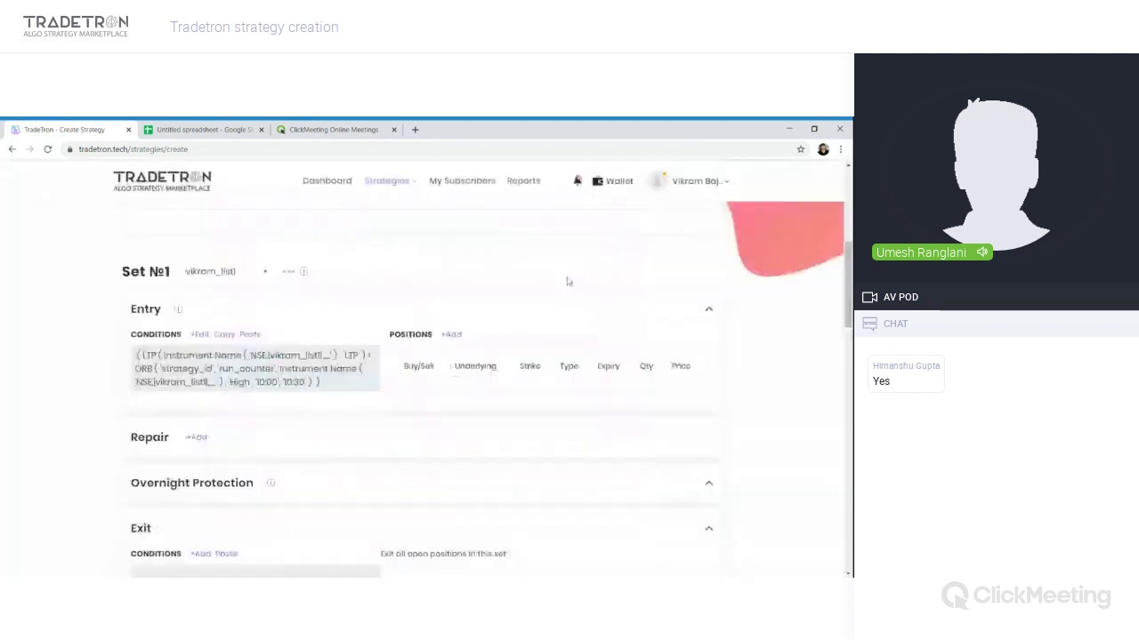
pyautogui.click(452, 334)
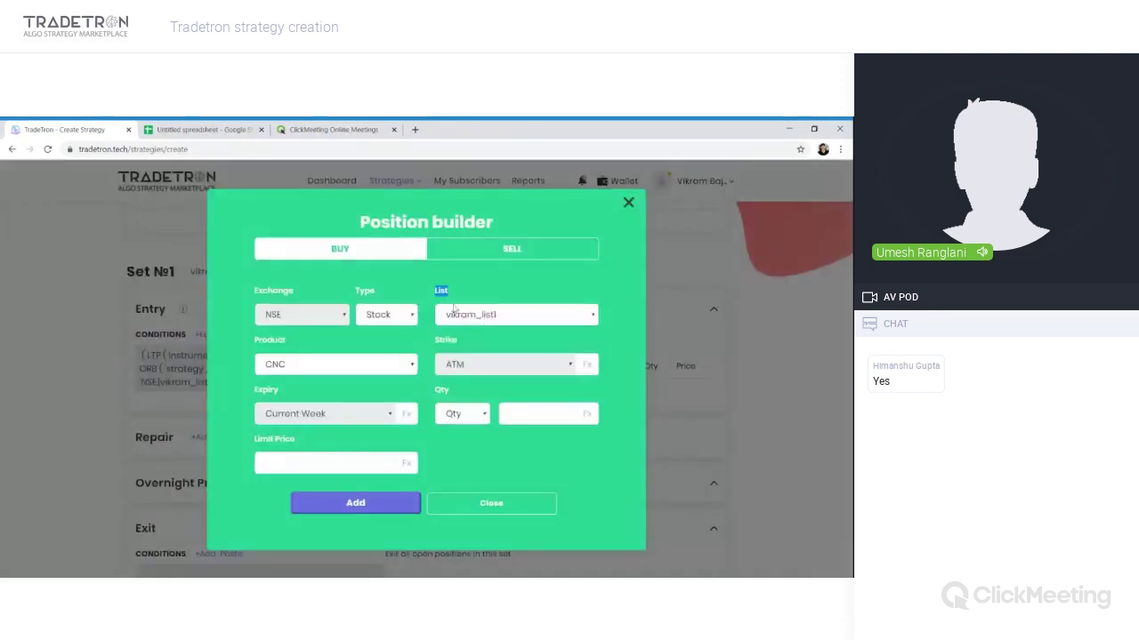
pyautogui.click(333, 372)
pyautogui.click(334, 391)
# Step: Switch to the Google Sheets spreadsheet and change the diff label in A4 to "diff / range"
pyautogui.click(233, 132)
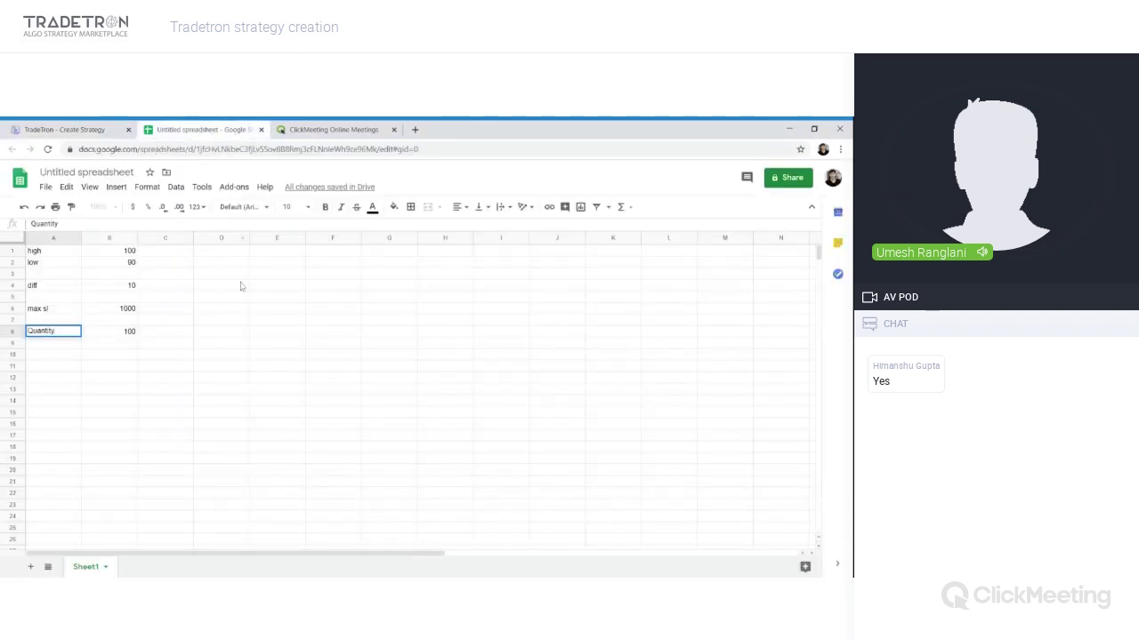
pyautogui.click(97, 252)
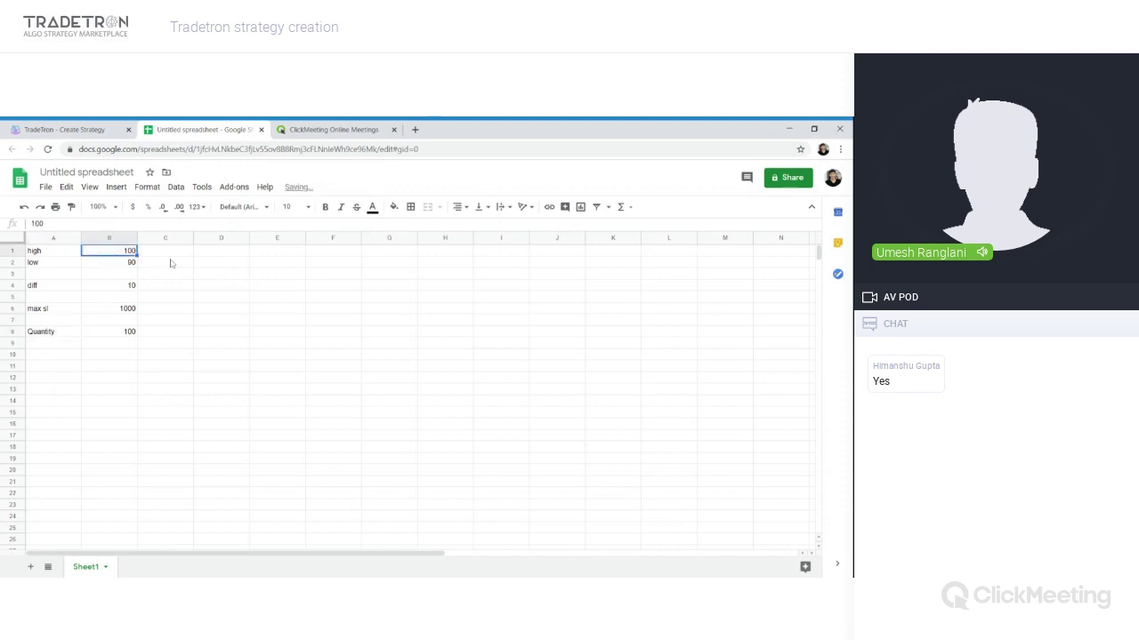
pyautogui.click(126, 264)
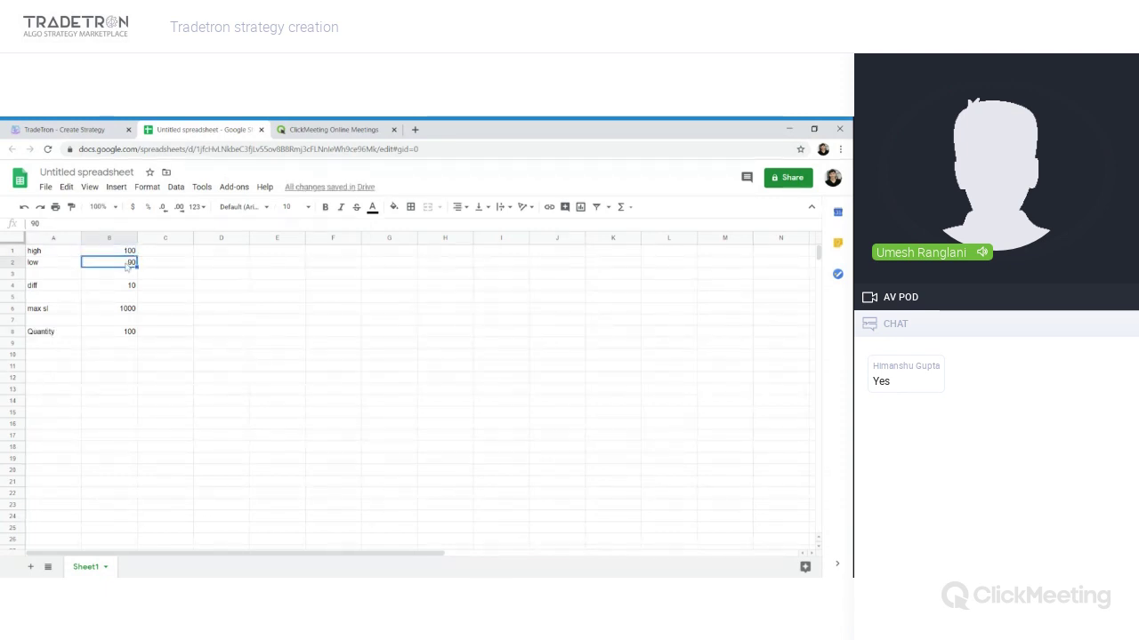
pyautogui.click(66, 287)
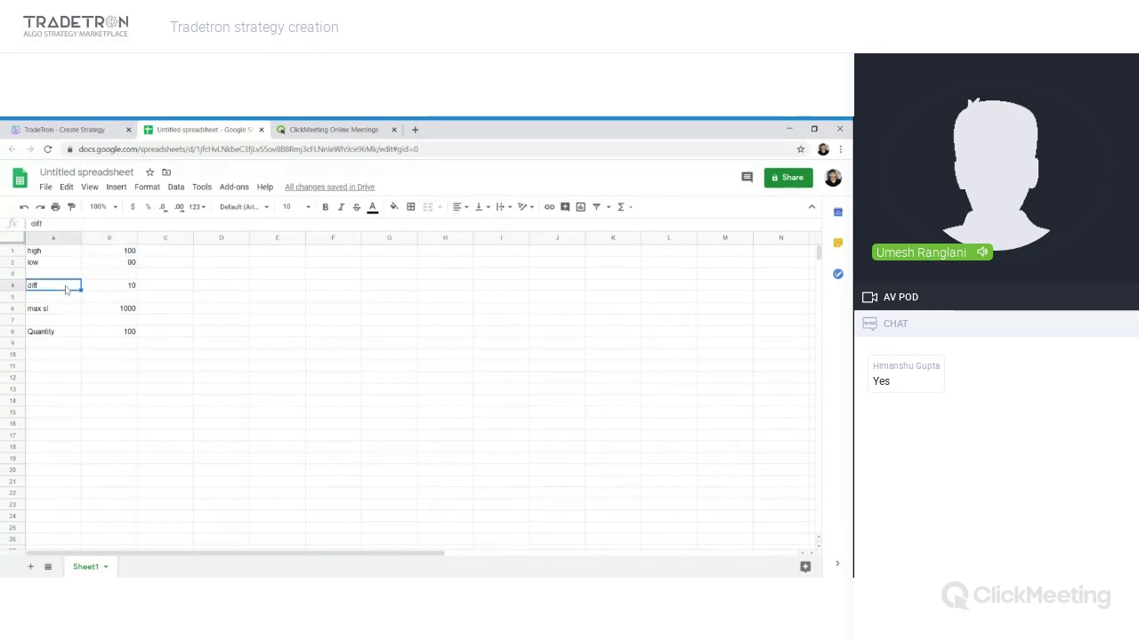
pyautogui.doubleClick(66, 289)
pyautogui.write('/ range')
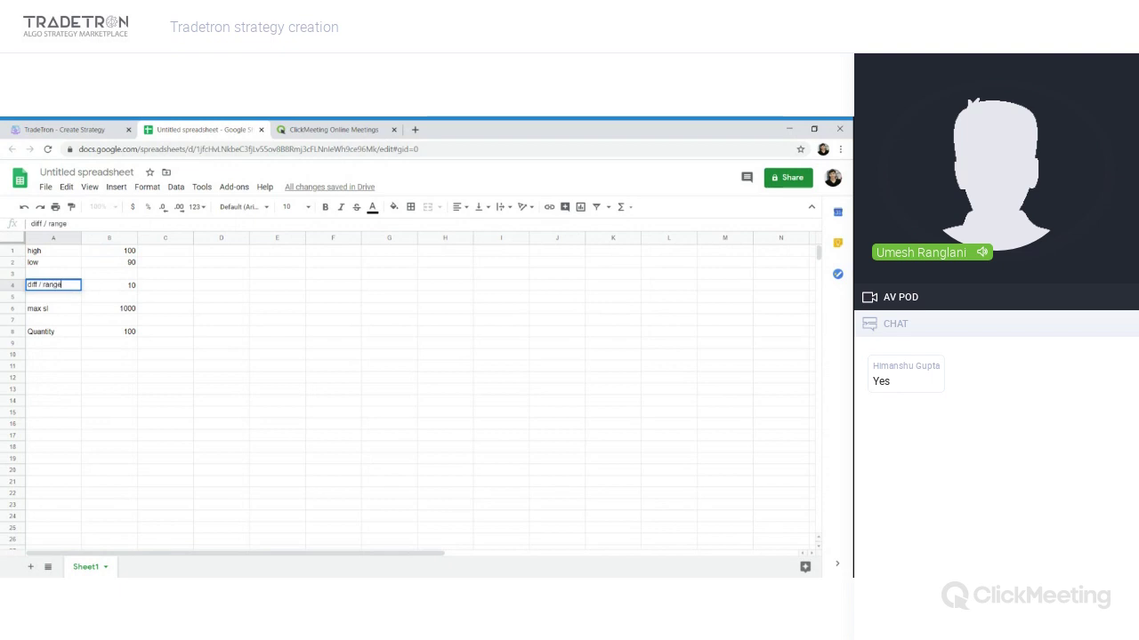
pyautogui.click(121, 286)
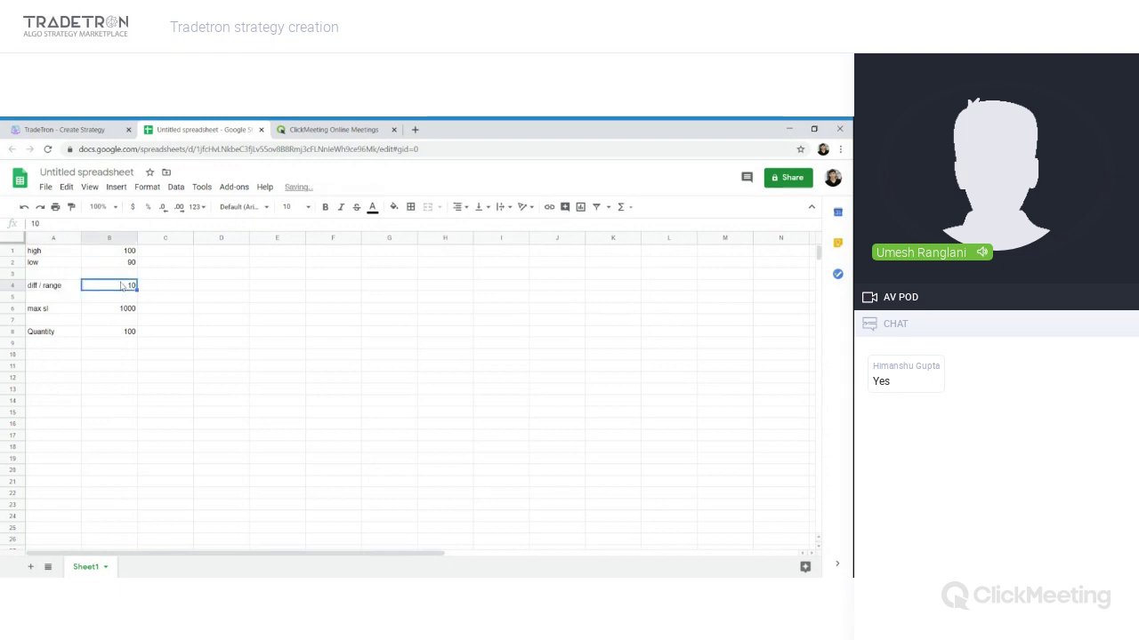
# Step: Examine the max sl value and the formula behind the Quantity in column B
pyautogui.click(118, 309)
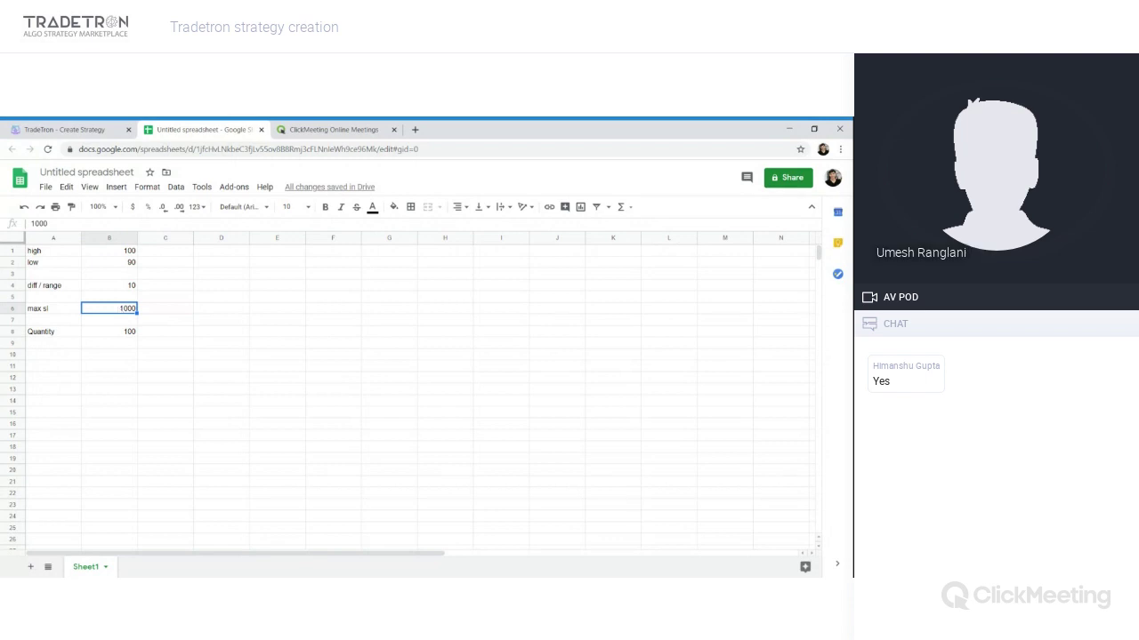
pyautogui.click(129, 333)
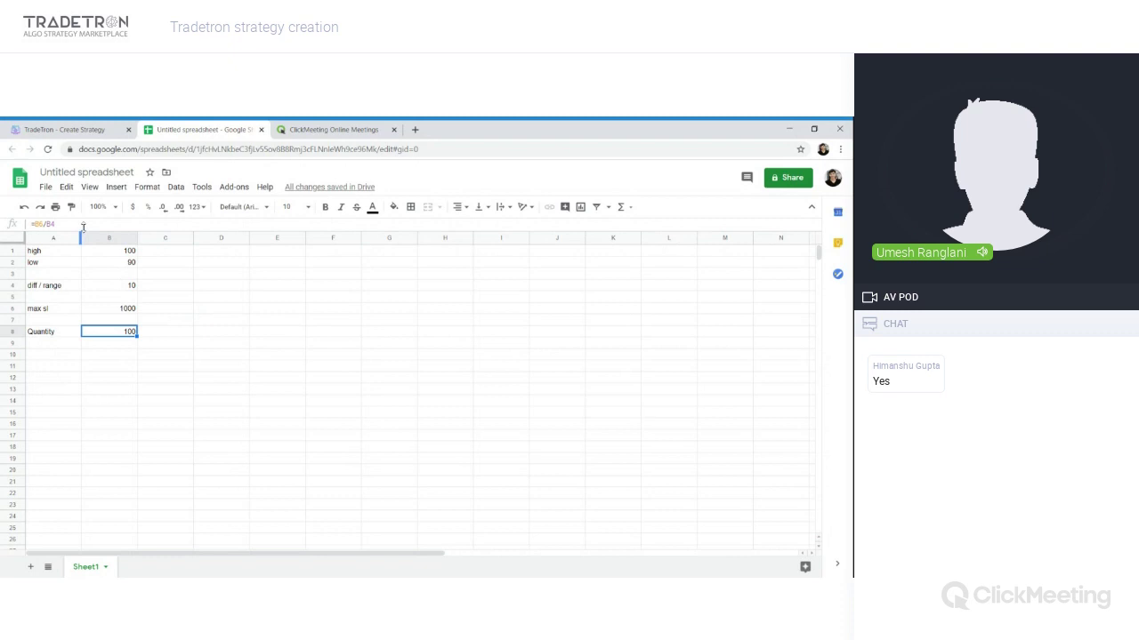
pyautogui.press('Return')
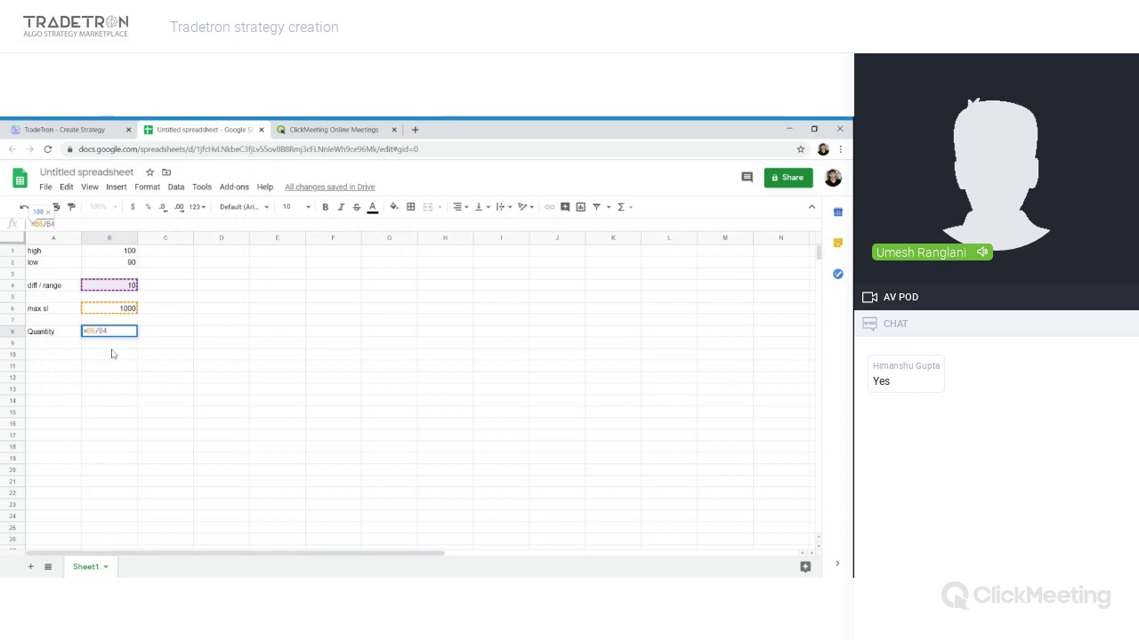
pyautogui.click(158, 345)
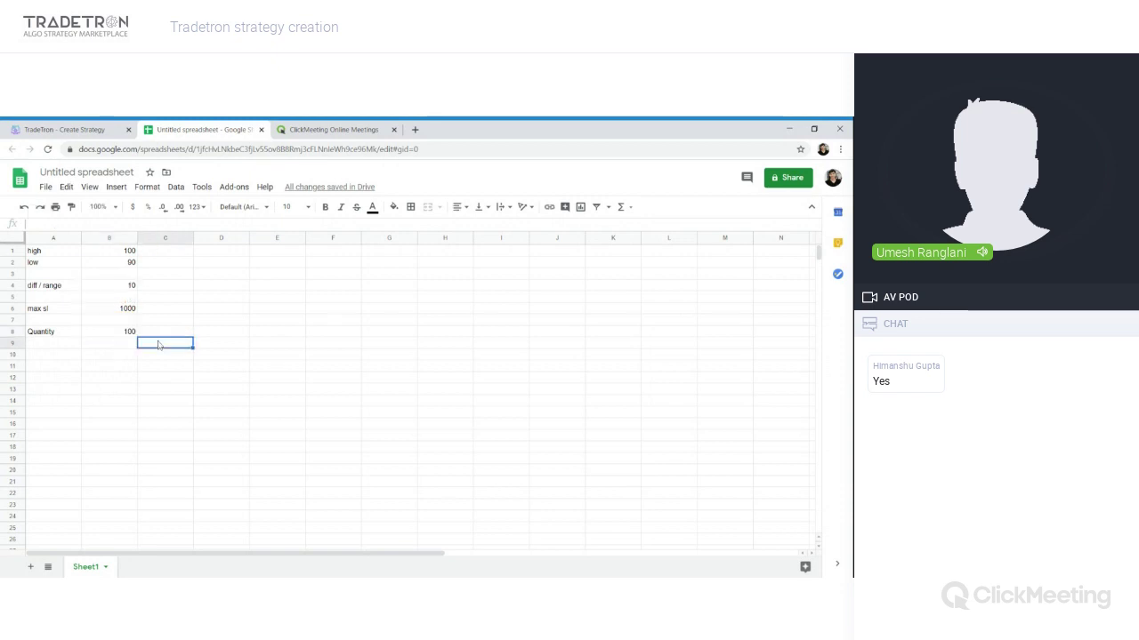
# Step: Enter a second example in column C with a high of 1200 and a low of 1185
pyautogui.click(166, 253)
pyautogui.write('1200')
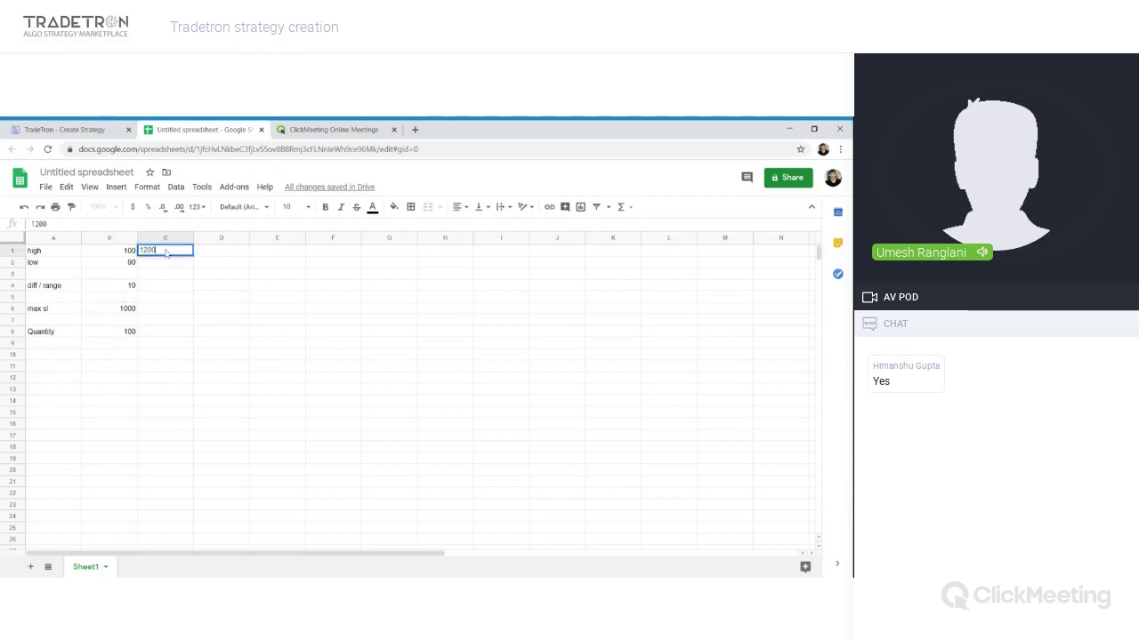
pyautogui.press('Return')
pyautogui.write('1')
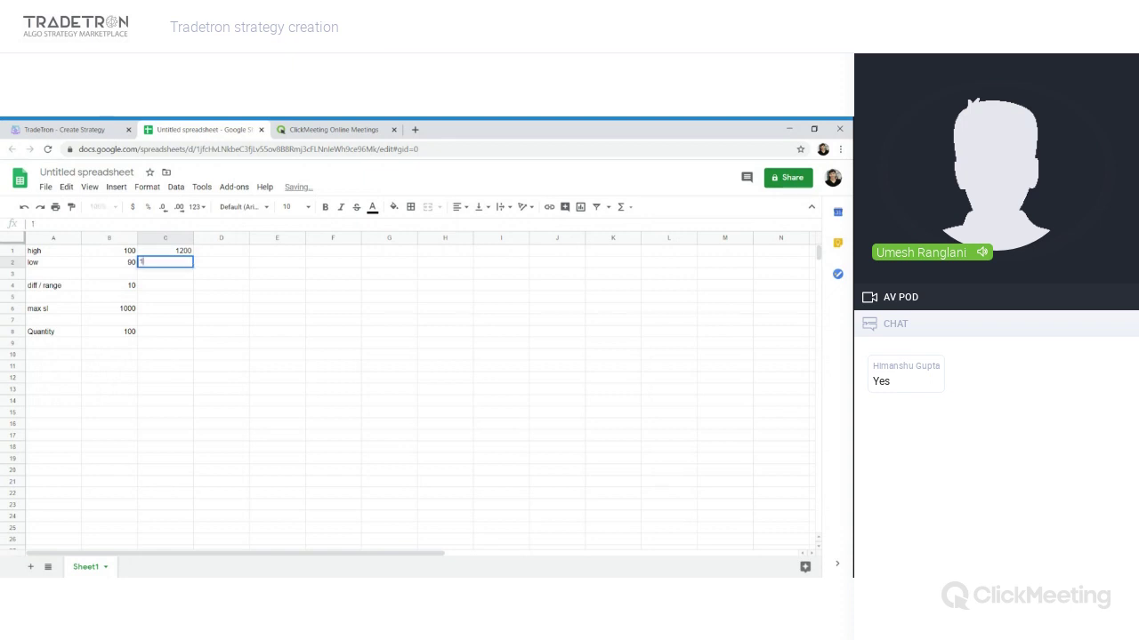
pyautogui.write('185')
pyautogui.press('Return')
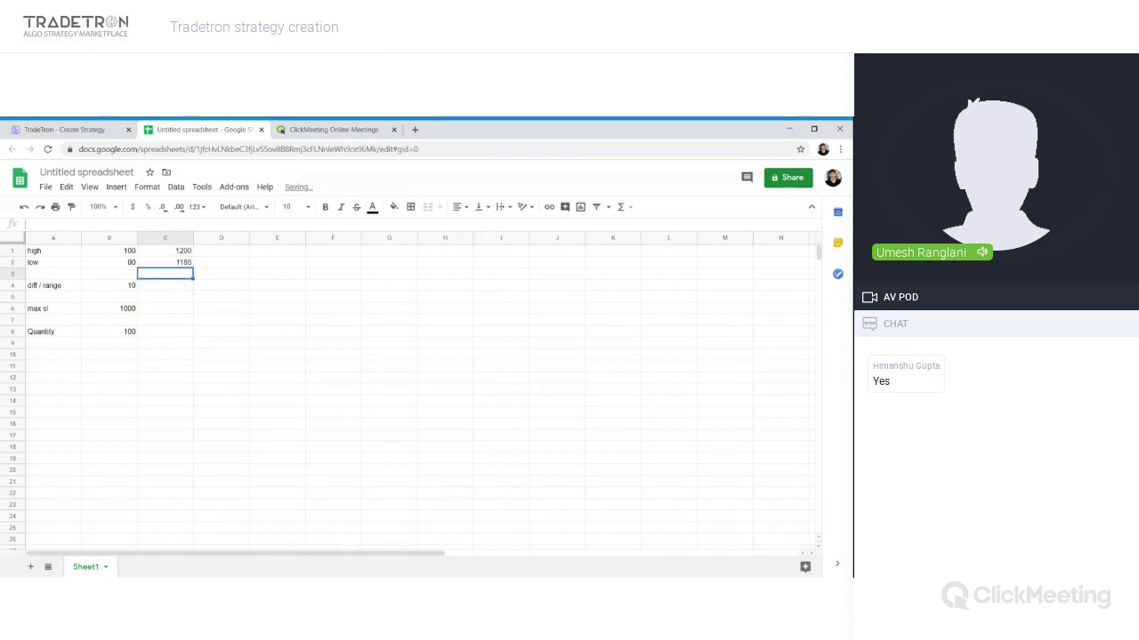
# Step: Calculate the second example's range in C4 by subtracting the low in C2 from the high in C1
pyautogui.click(165, 284)
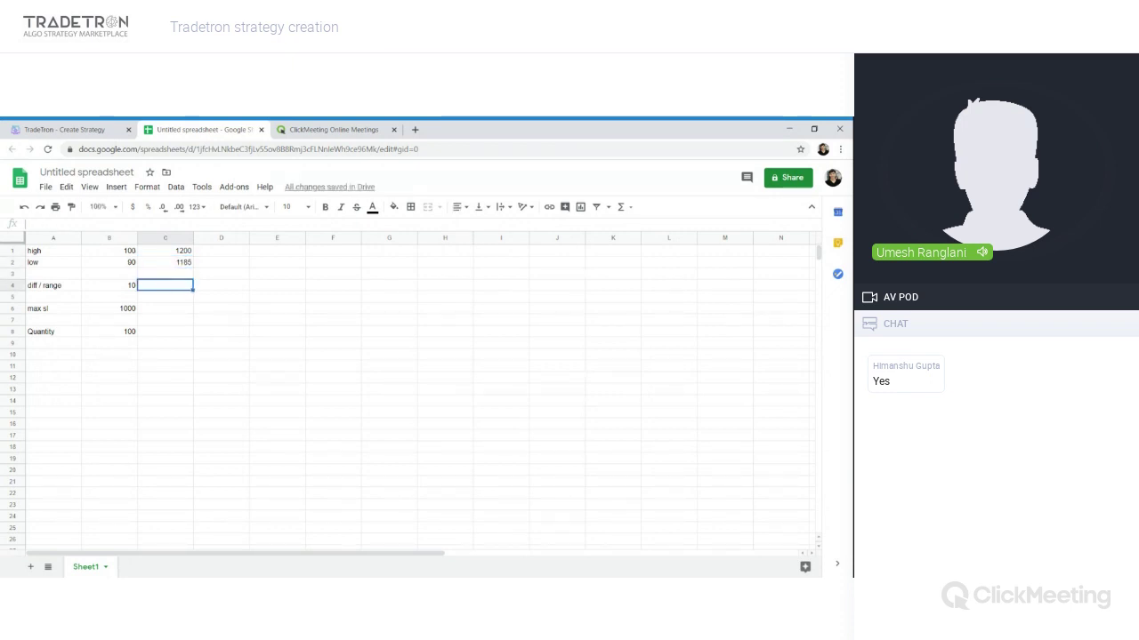
pyautogui.write('=')
pyautogui.click(165, 250)
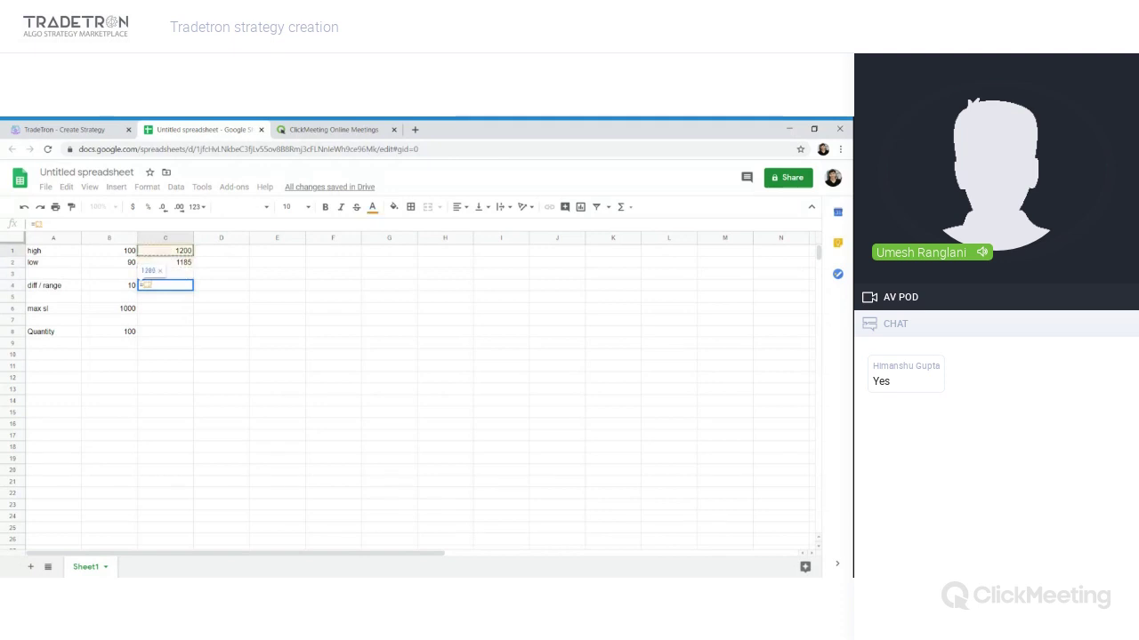
pyautogui.write('-C')
pyautogui.click(165, 262)
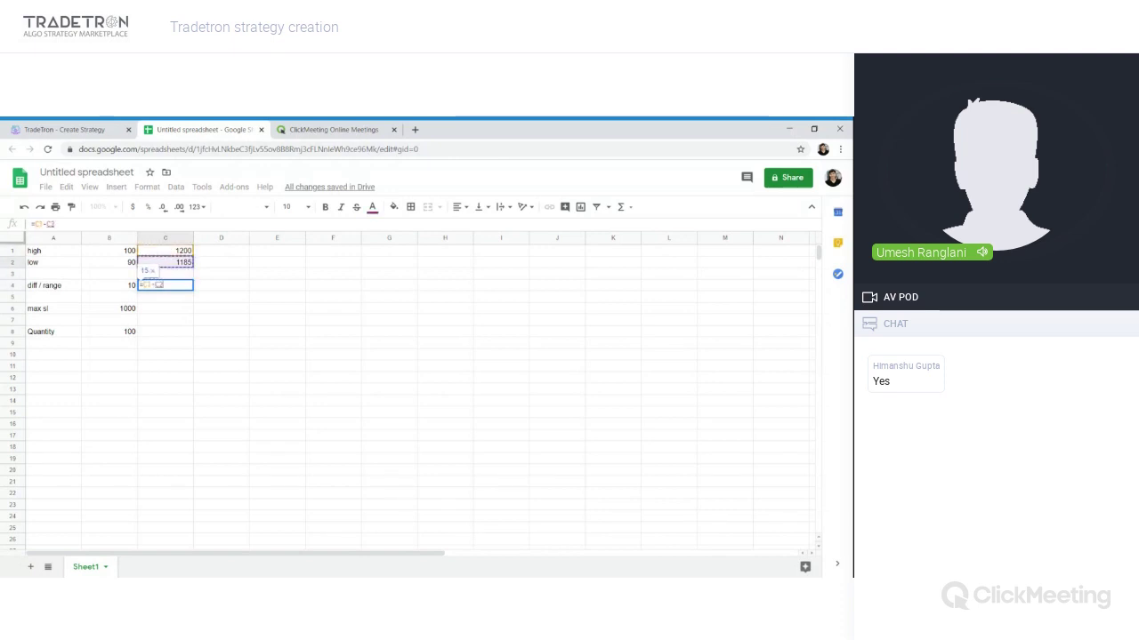
pyautogui.press('Return')
# Step: Enter a max sl of 1000 in C6 and copy the Quantity formula from B8 into C8
pyautogui.click(164, 307)
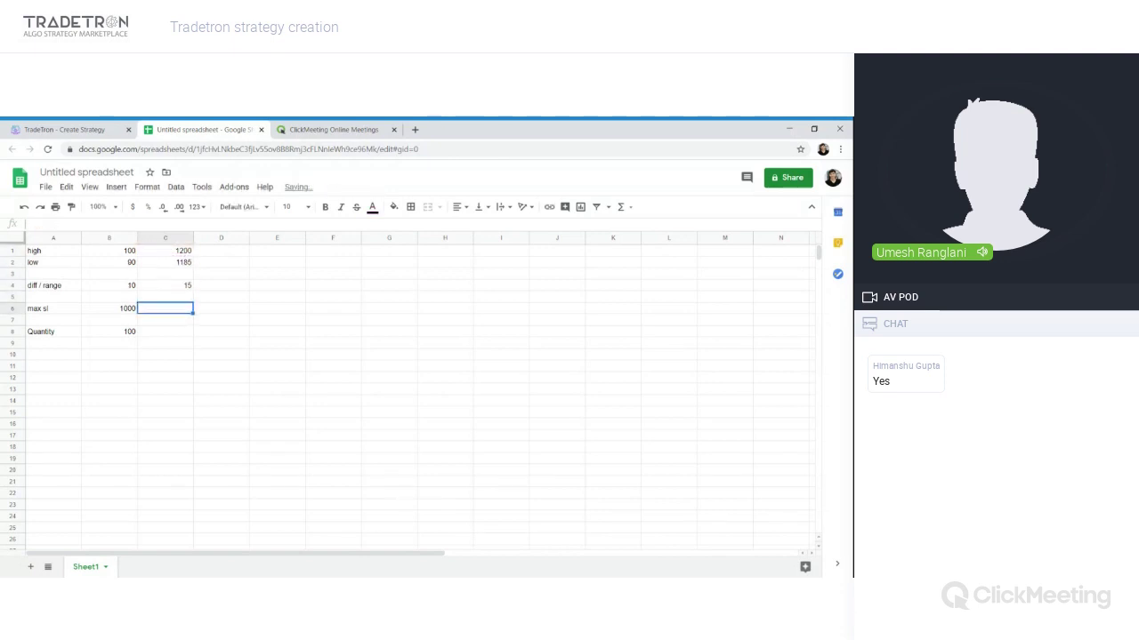
pyautogui.write('1000')
pyautogui.press('Return')
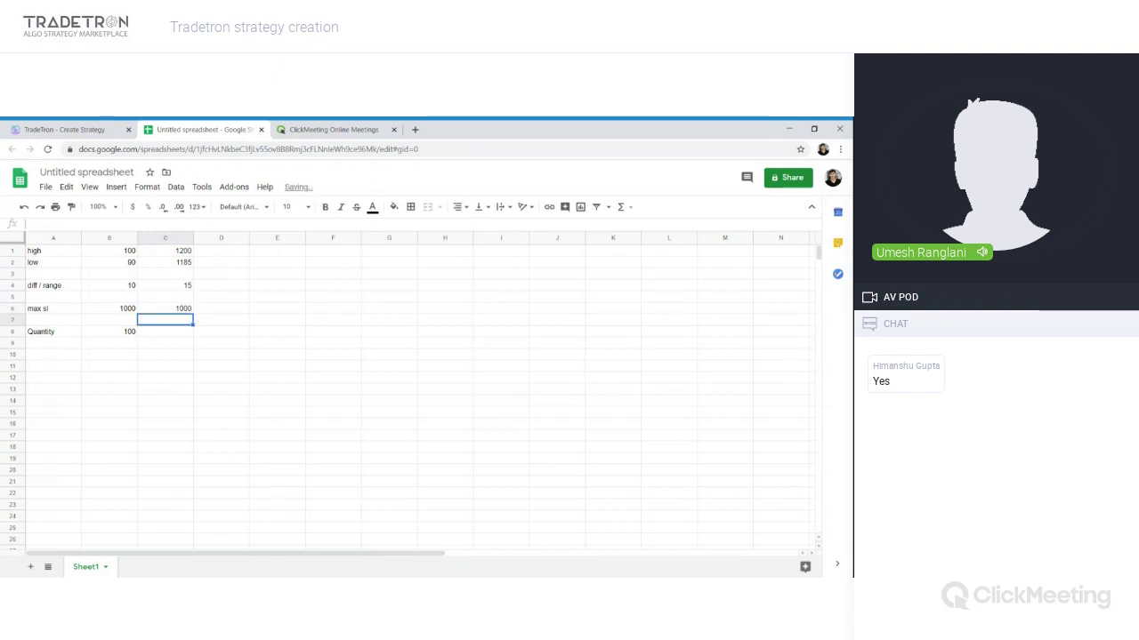
pyautogui.click(164, 330)
pyautogui.click(108, 331)
pyautogui.hotkey('ctrl', 'c')
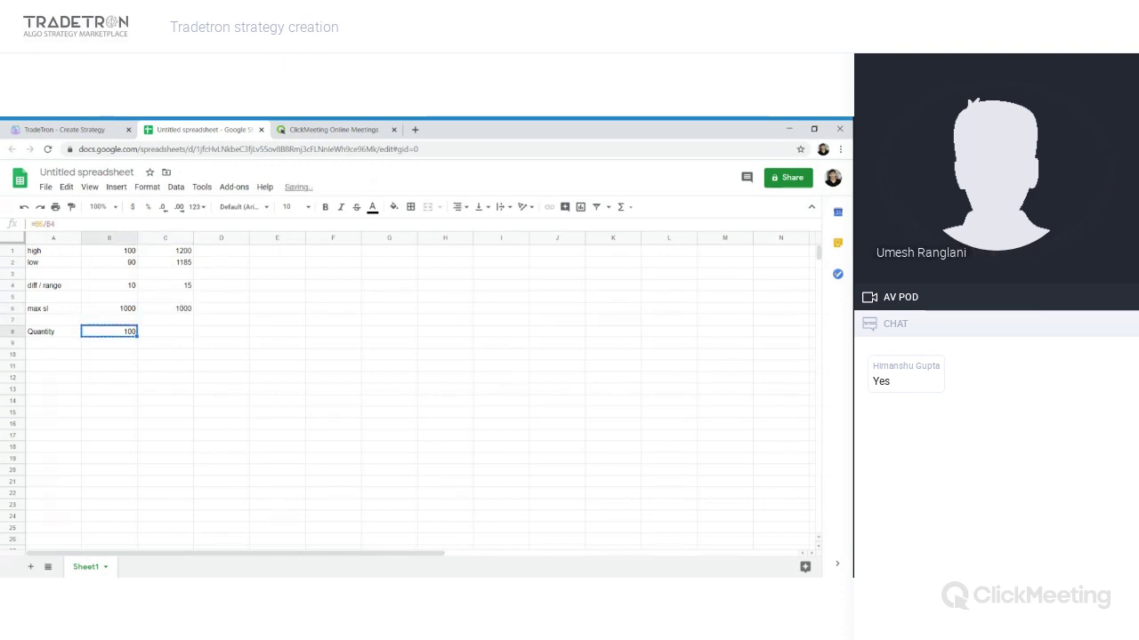
pyautogui.click(165, 331)
pyautogui.hotkey('ctrl', 'v')
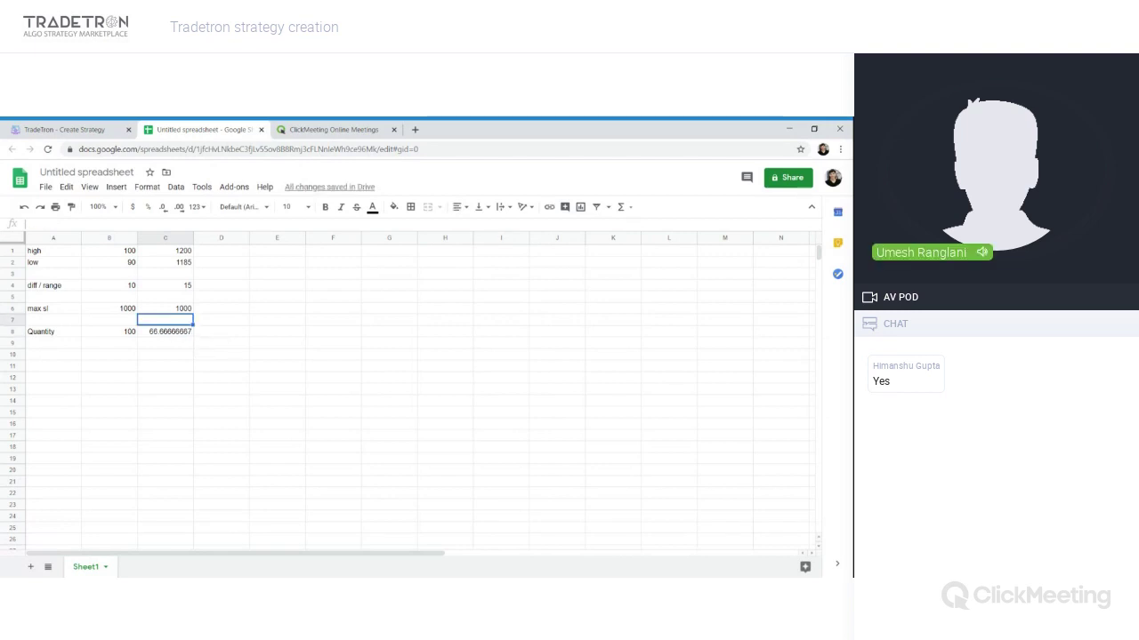
# Step: Review the second example's high, low, range, max sl and Quantity formula in column C
pyautogui.press('Up')
pyautogui.press('Up')
pyautogui.press('Up')
pyautogui.press('Up')
pyautogui.press('Up')
pyautogui.press('Up')
pyautogui.press('Up')
pyautogui.press('Down')
pyautogui.press('Down')
pyautogui.press('Down')
pyautogui.press('Down')
pyautogui.press('Down')
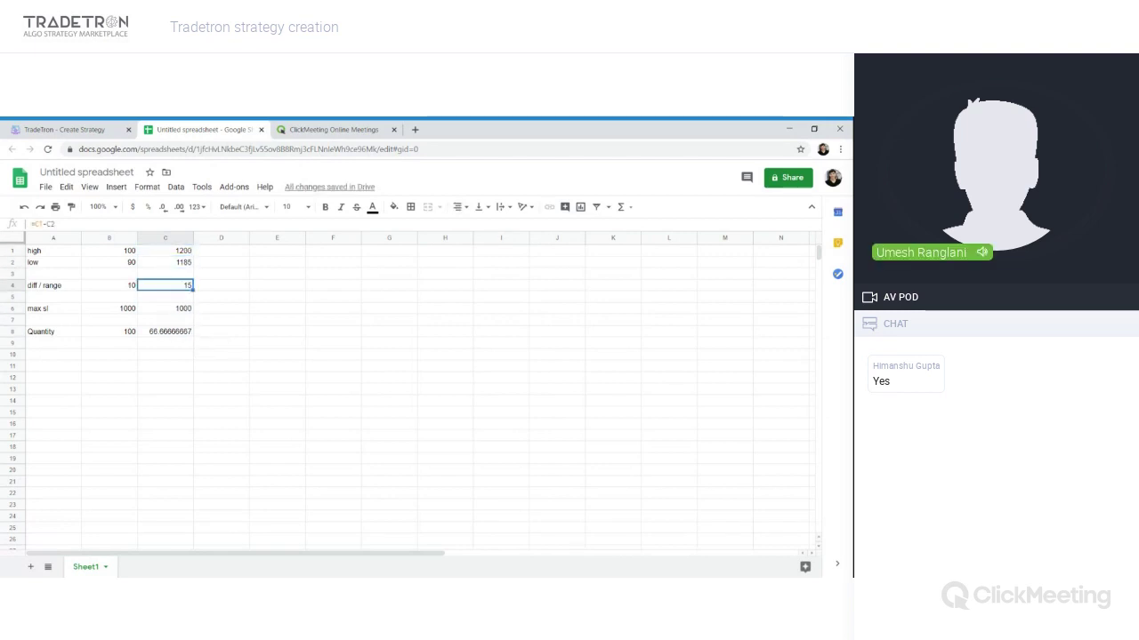
pyautogui.press('Down')
pyautogui.press('Down')
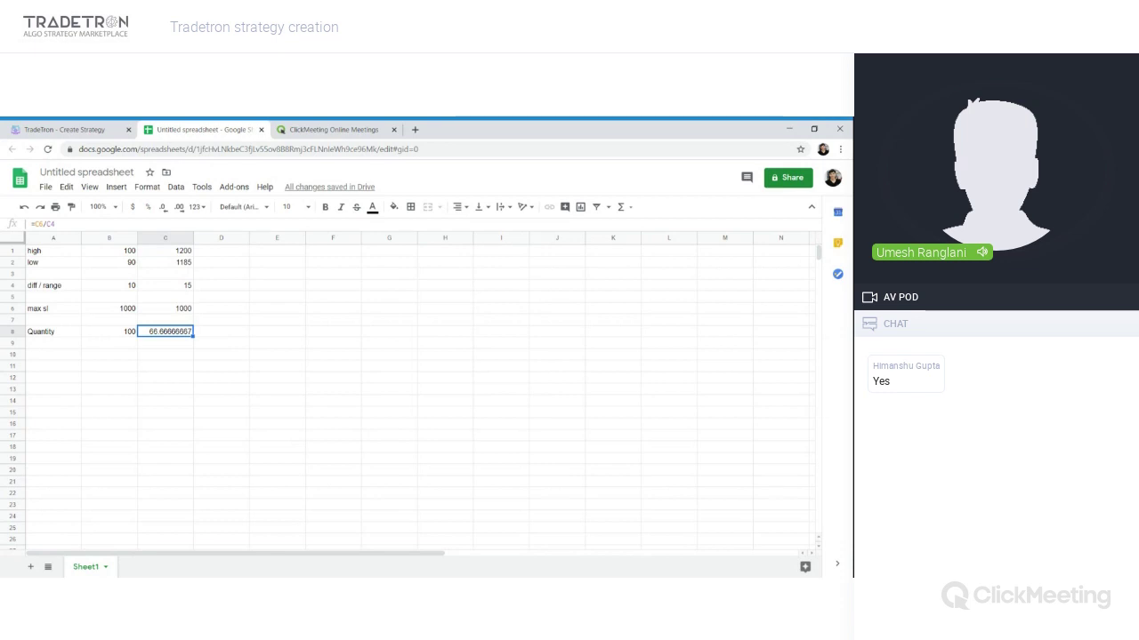
pyautogui.click(184, 263)
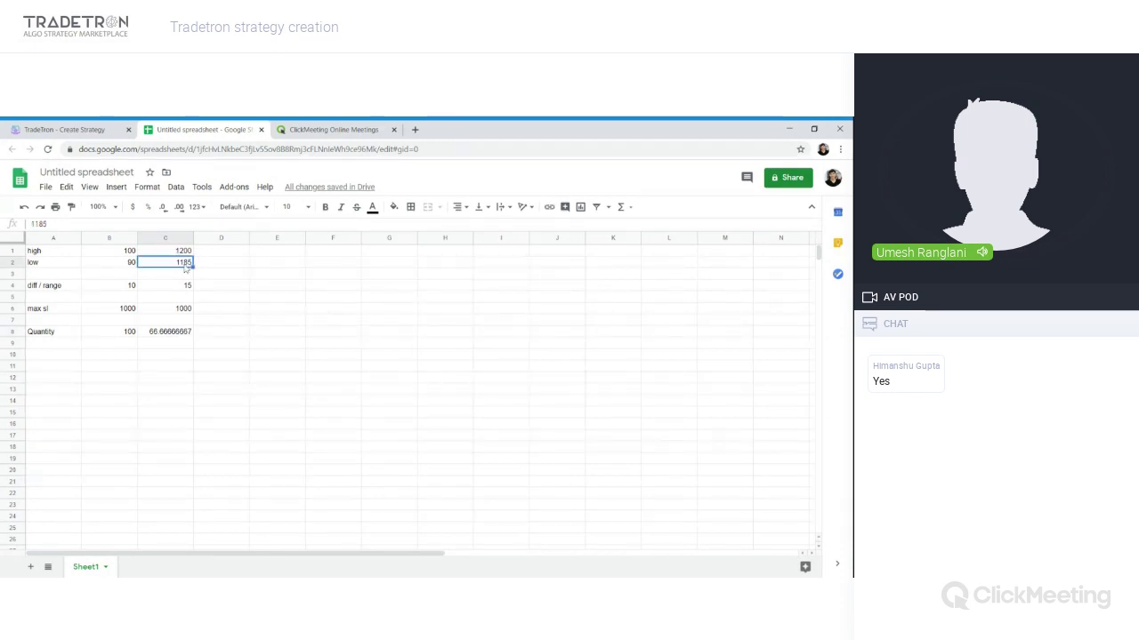
pyautogui.click(163, 333)
pyautogui.click(176, 312)
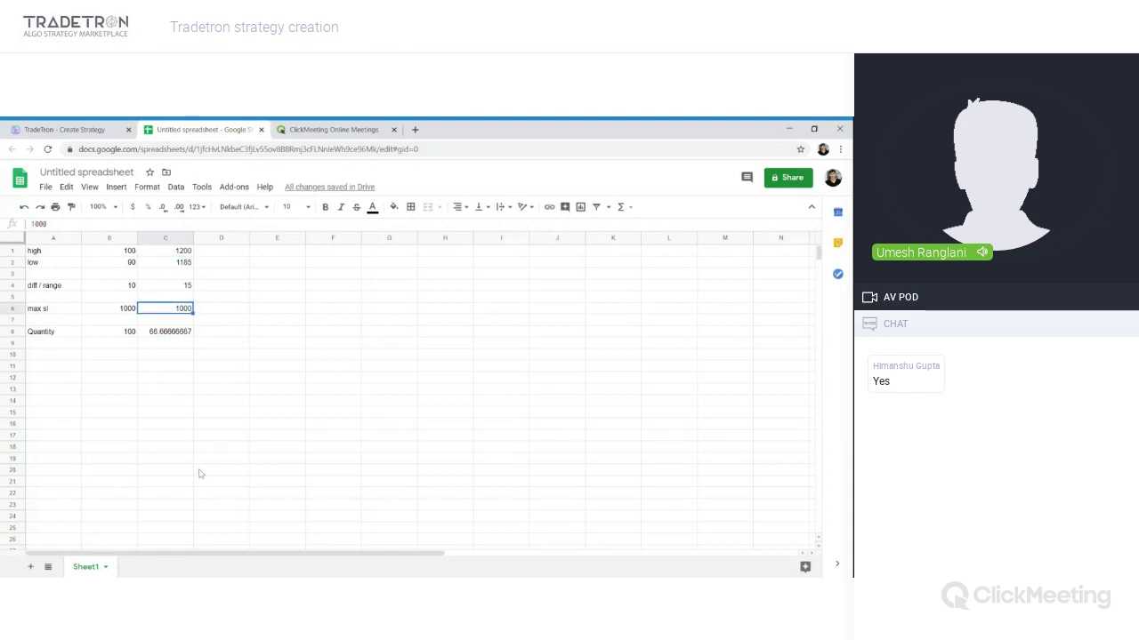
# Step: Switch to the Tradetron strategy page and start the position's Qty formula with a Number keyword of value 1000
pyautogui.click(62, 127)
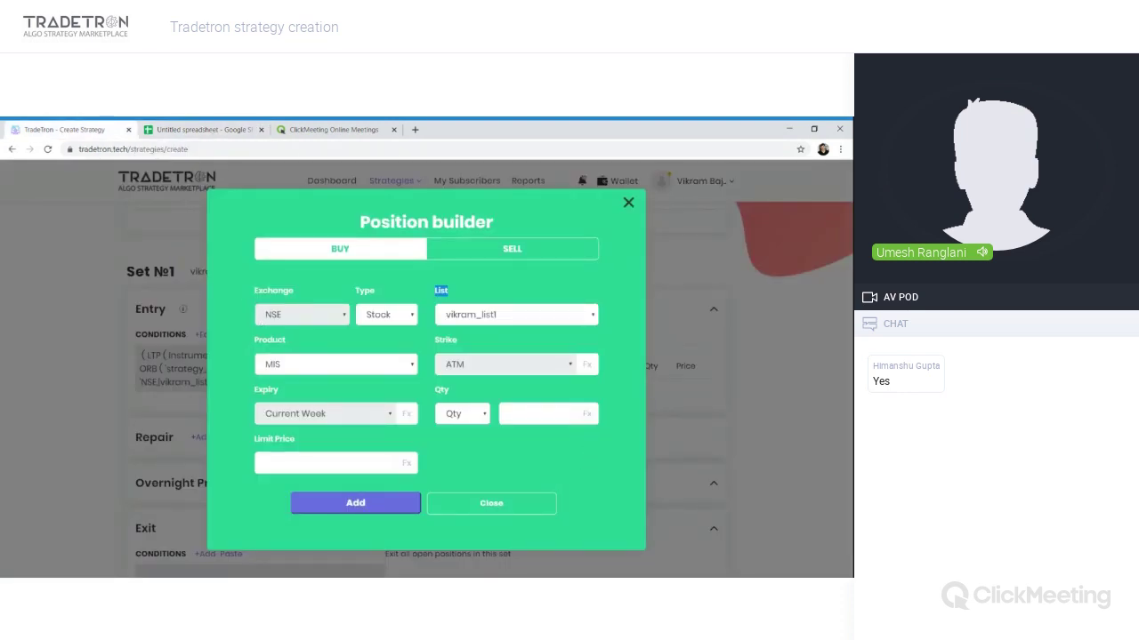
pyautogui.click(591, 418)
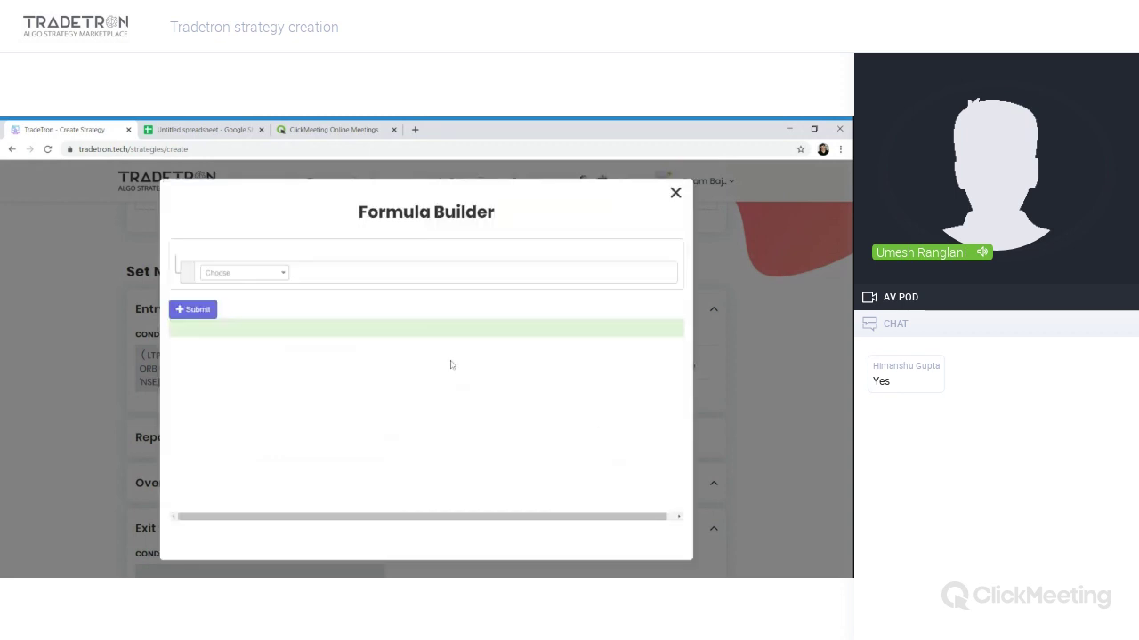
pyautogui.click(677, 193)
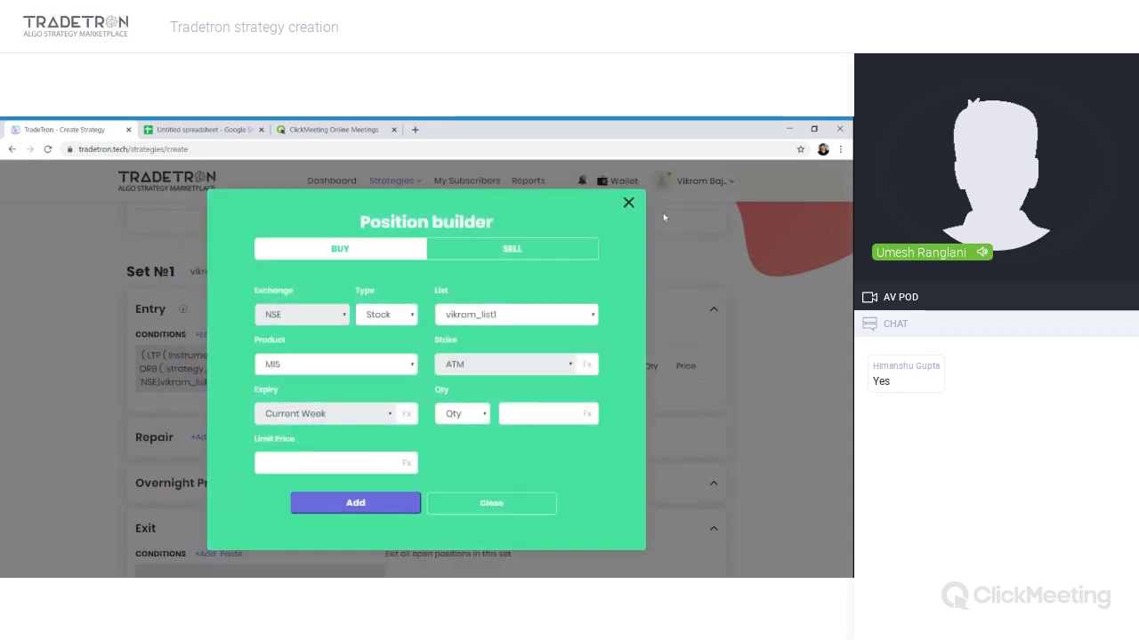
pyautogui.click(587, 419)
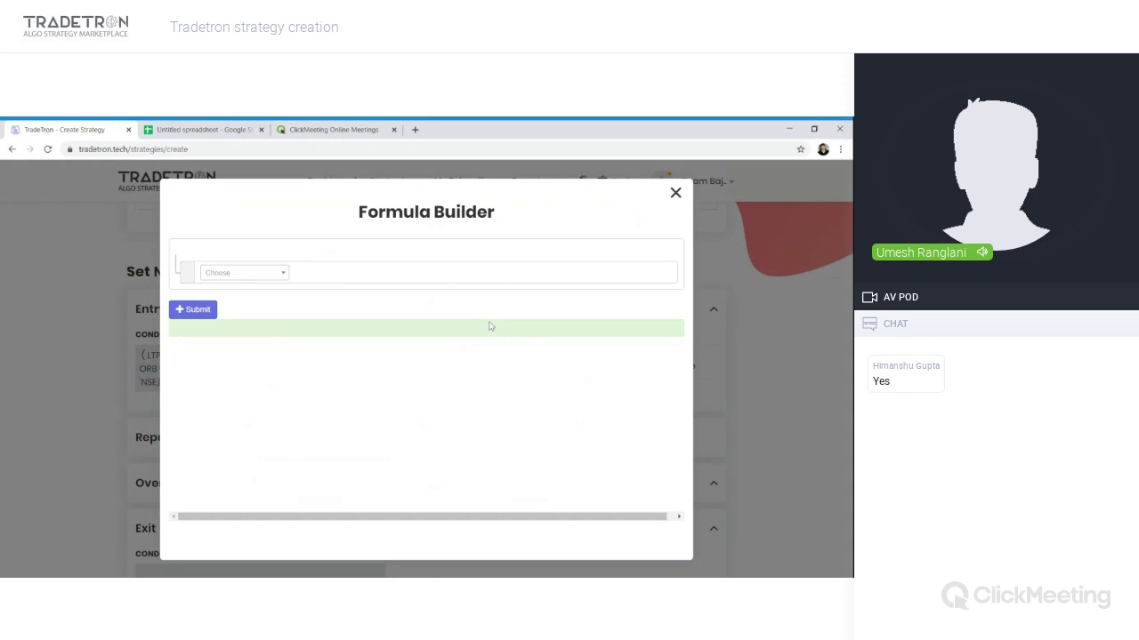
pyautogui.click(245, 278)
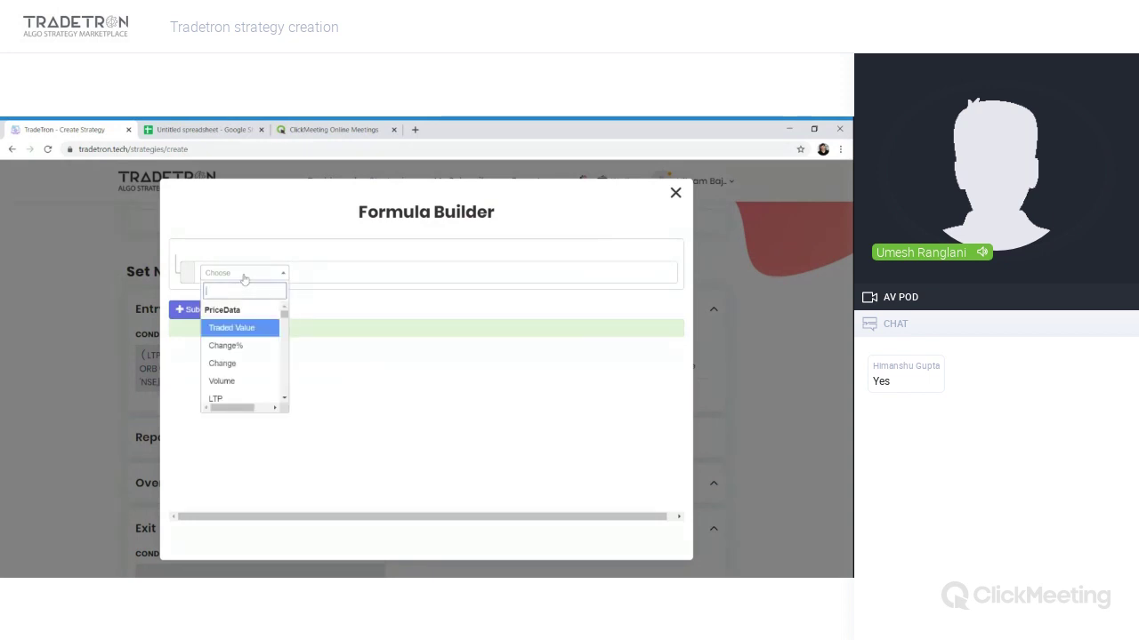
pyautogui.write('number')
pyautogui.press('Return')
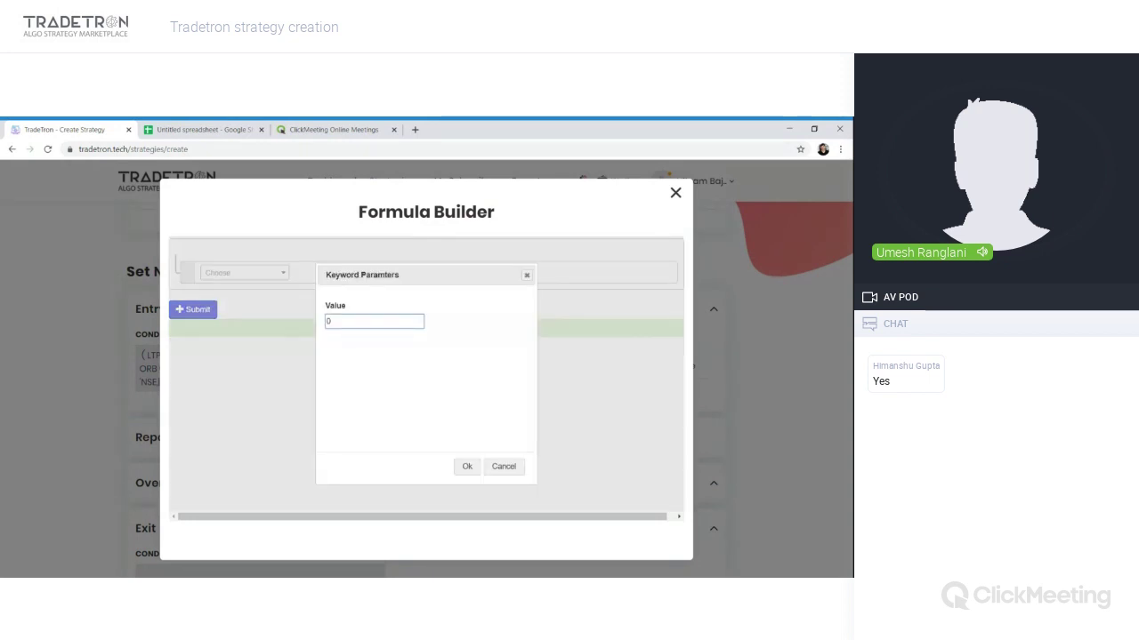
pyautogui.write('1000')
pyautogui.press('Tab')
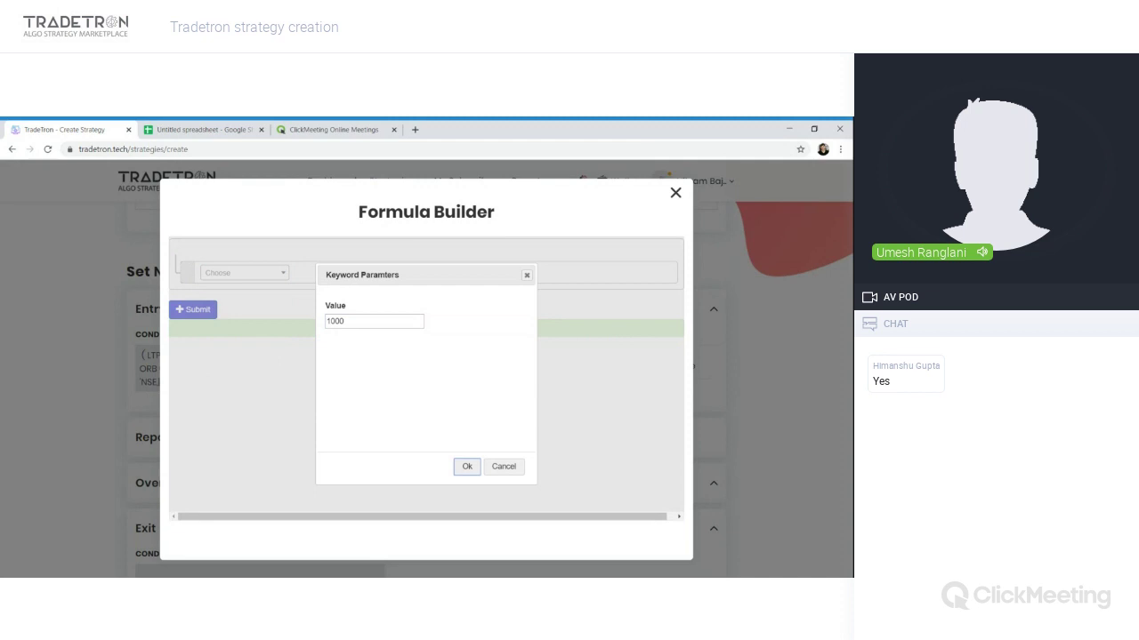
pyautogui.press('Return')
# Step: Add a division operator and an opening bracket after the number in the quantity formula
pyautogui.write('/')
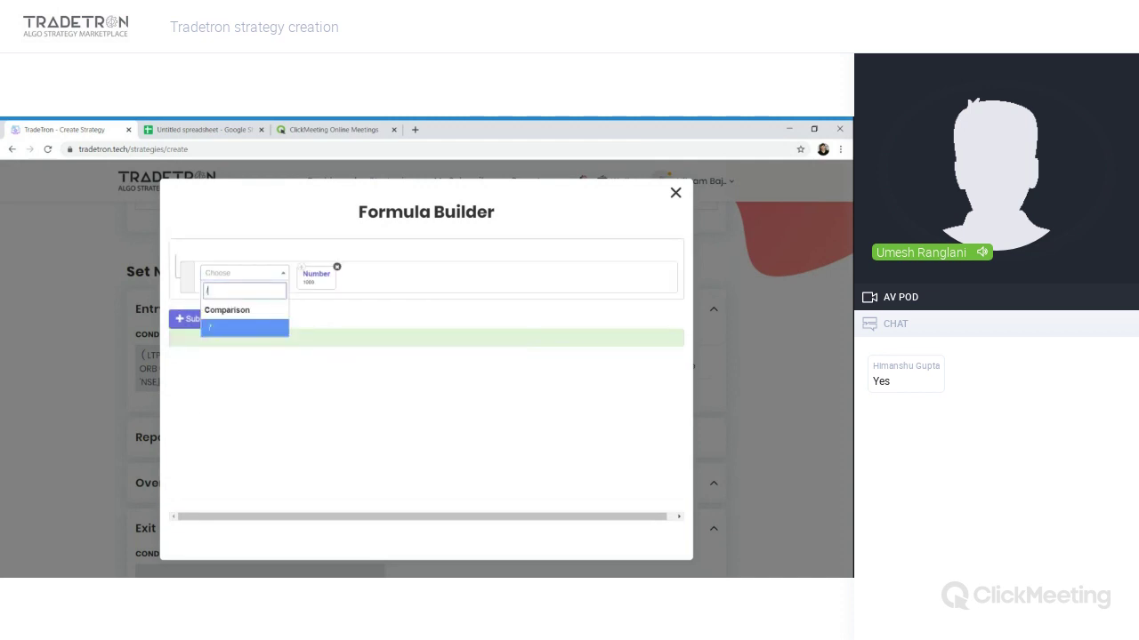
pyautogui.press('Return')
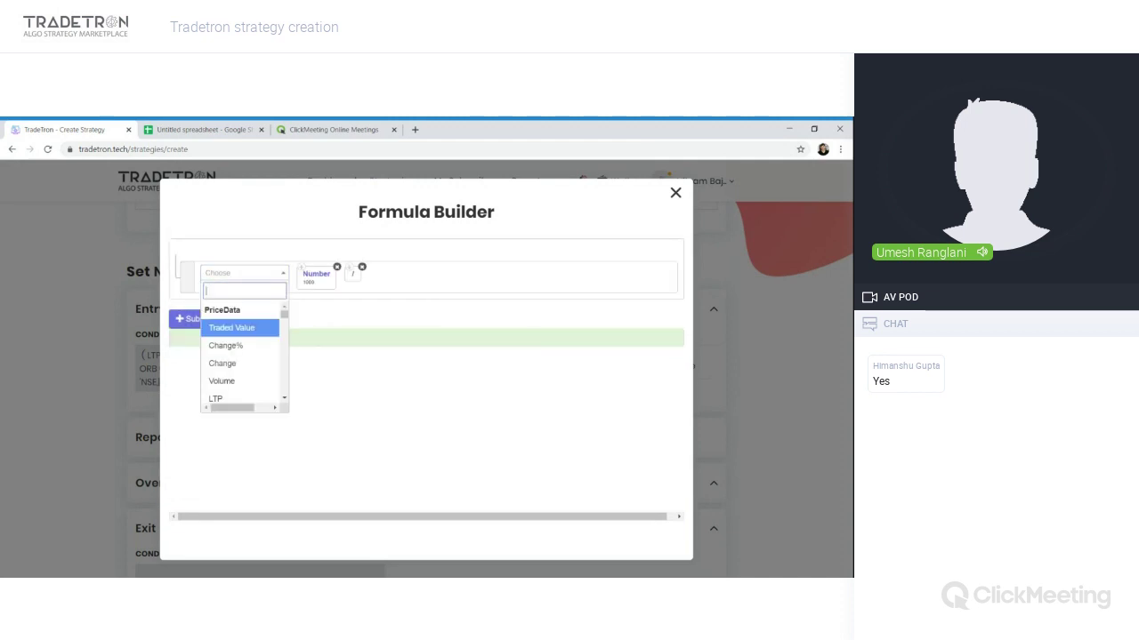
pyautogui.write('(')
pyautogui.press('Return')
# Step: Add an ORB keyword for the High with start time 10:00 and end time 10:30 inside the bracket
pyautogui.write('range')
pyautogui.press('Return')
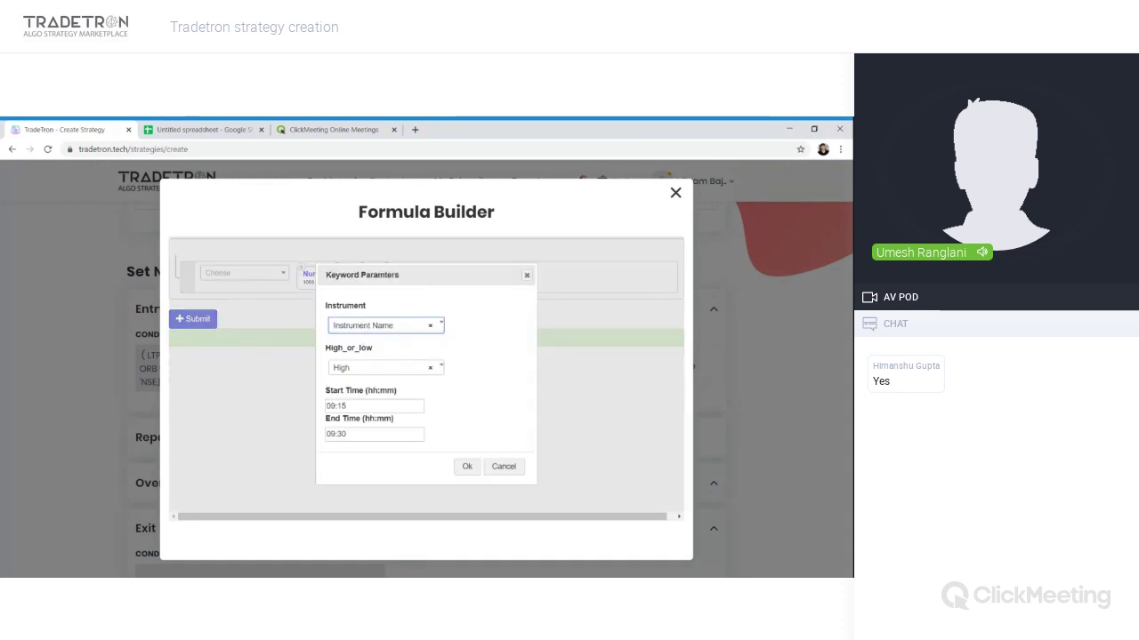
pyautogui.doubleClick(330, 406)
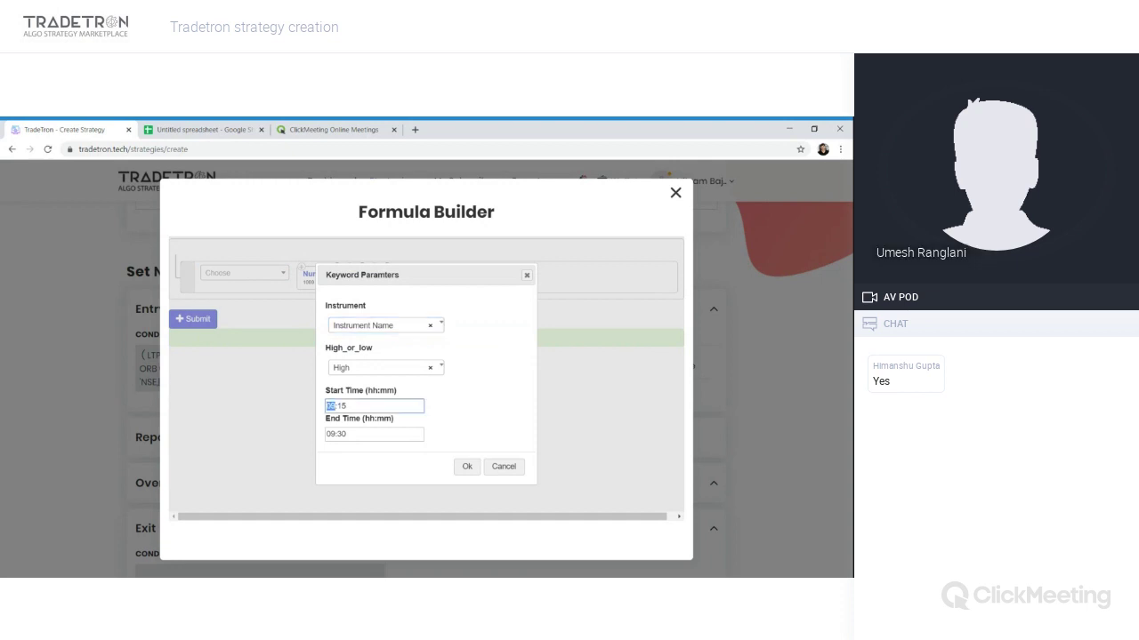
pyautogui.write('10:00')
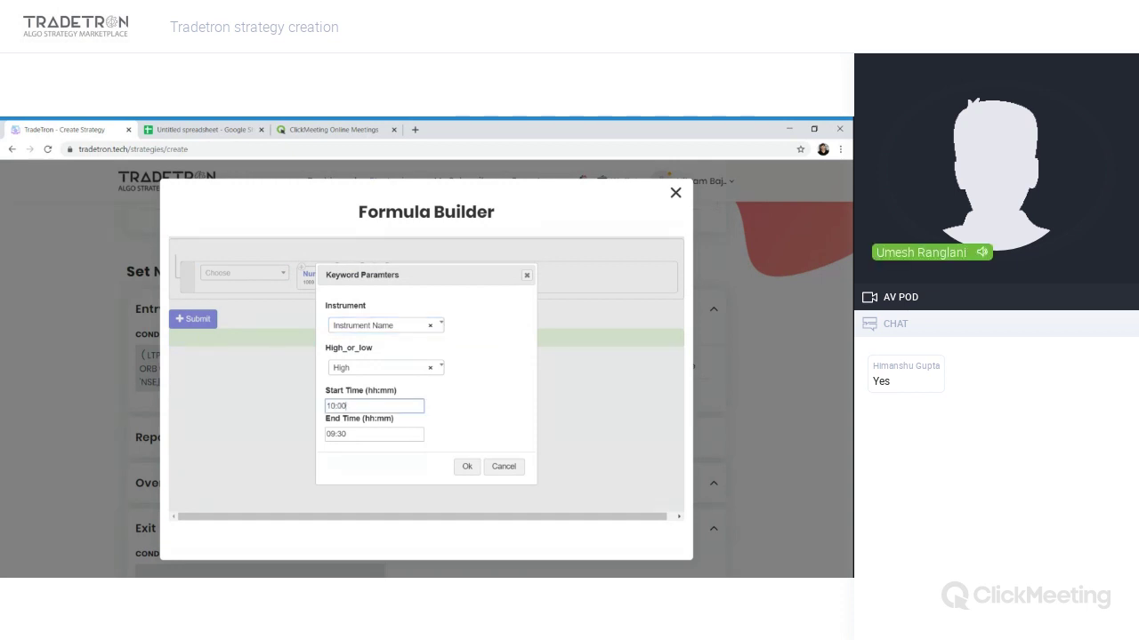
pyautogui.doubleClick(330, 434)
pyautogui.write('10')
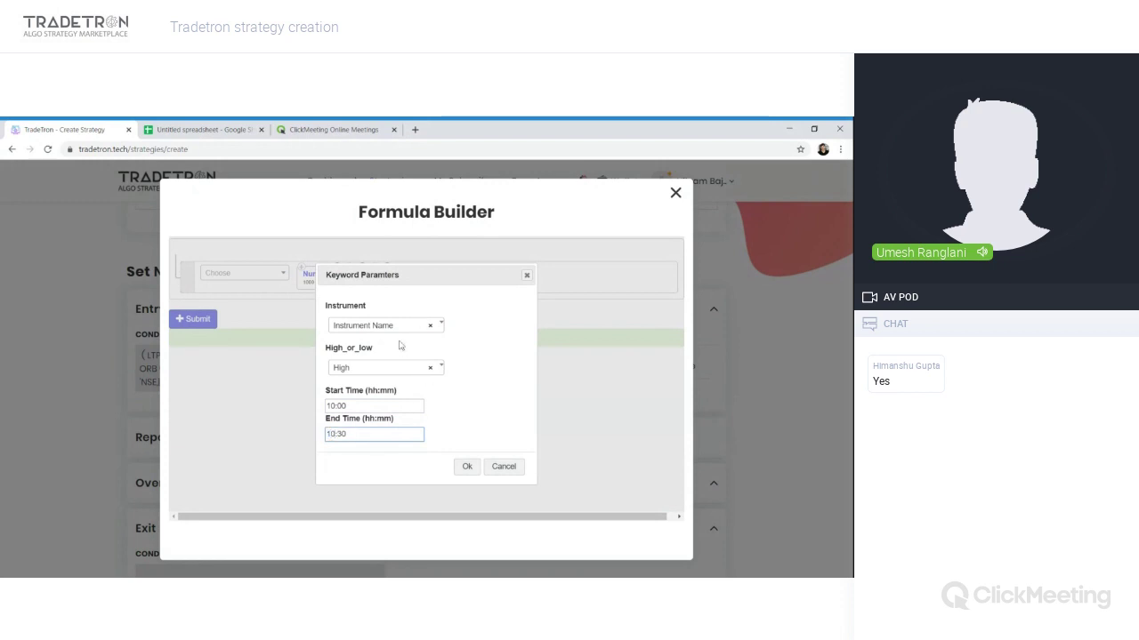
pyautogui.click(467, 467)
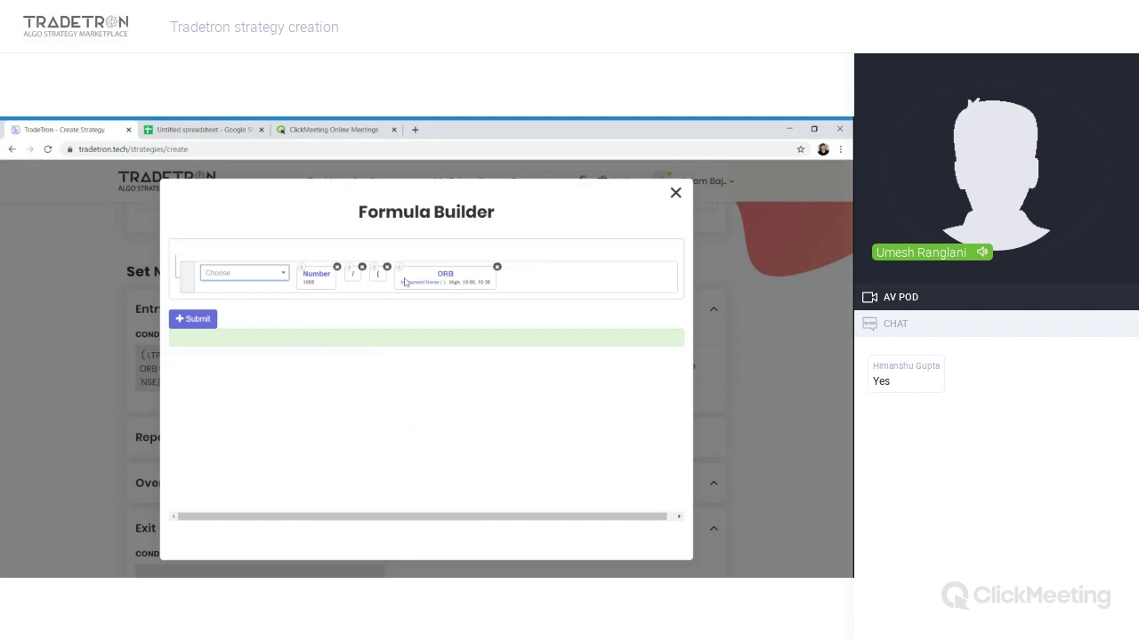
# Step: Set the ORB keyword's instrument to exchange NSE and the same custom list as the position
pyautogui.click(405, 287)
pyautogui.click(267, 314)
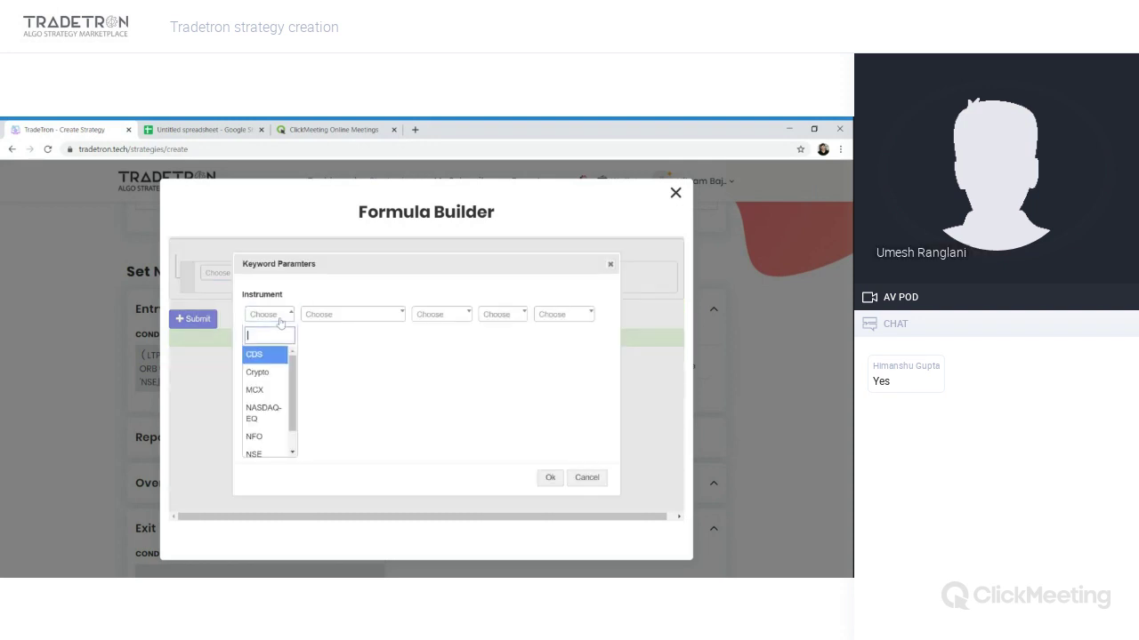
pyautogui.click(267, 353)
pyautogui.write('list')
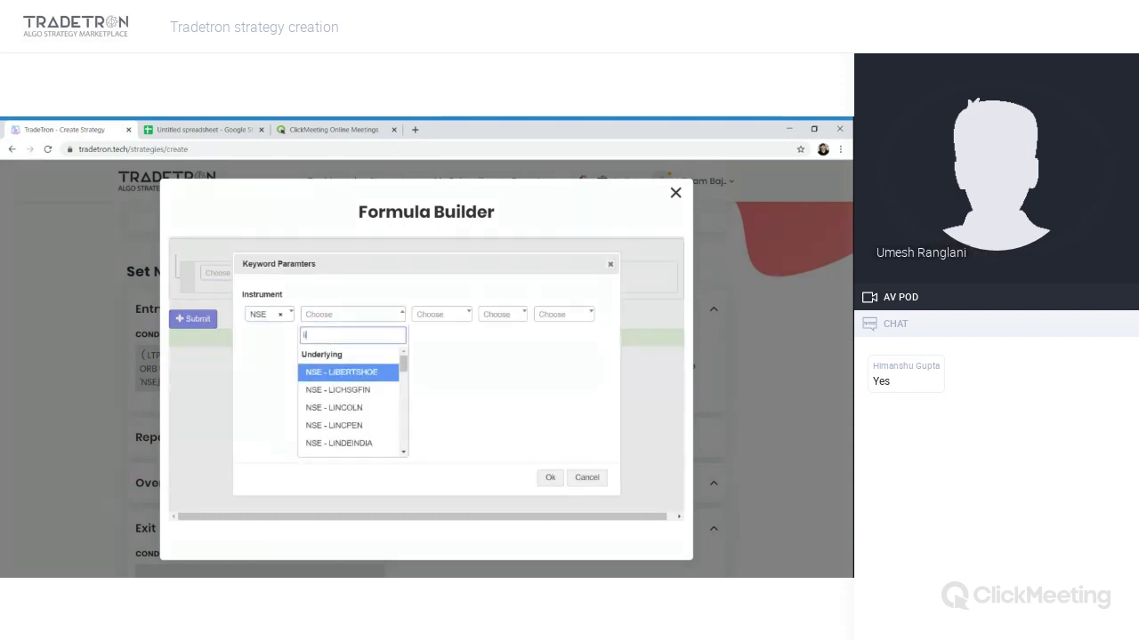
pyautogui.press('Down')
pyautogui.press('Down')
pyautogui.press('Down')
pyautogui.press('Down')
pyautogui.press('Down')
pyautogui.press('Down')
pyautogui.press('Down')
pyautogui.press('Down')
pyautogui.press('Down')
pyautogui.press('Down')
pyautogui.press('Down')
pyautogui.press('Down')
pyautogui.press('Down')
pyautogui.press('Down')
pyautogui.press('Down')
pyautogui.press('Down')
pyautogui.press('Down')
pyautogui.press('Down')
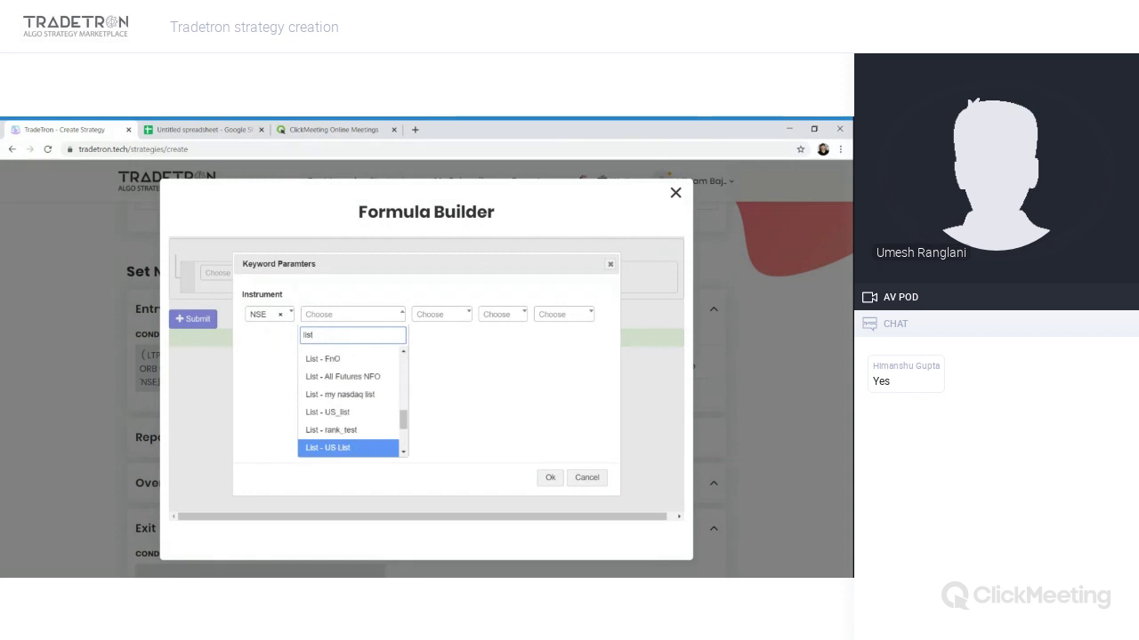
pyautogui.press('Return')
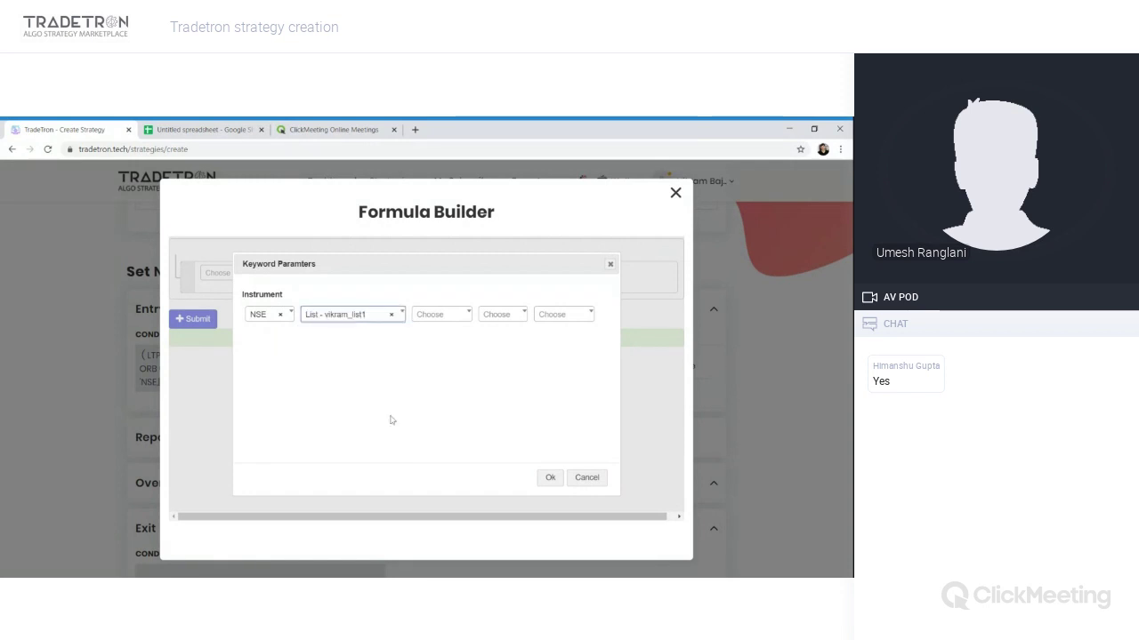
pyautogui.click(539, 481)
# Step: Add a minus operator after the high ORB and insert a second ORB keyword
pyautogui.click(243, 278)
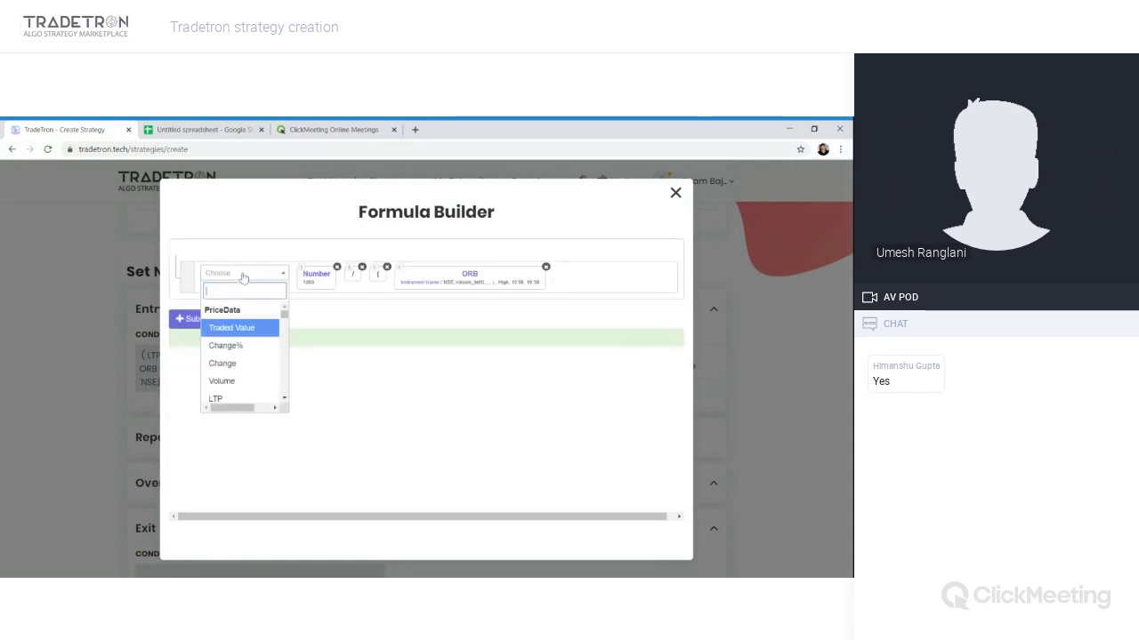
pyautogui.write('>')
pyautogui.press('Return')
pyautogui.click(243, 278)
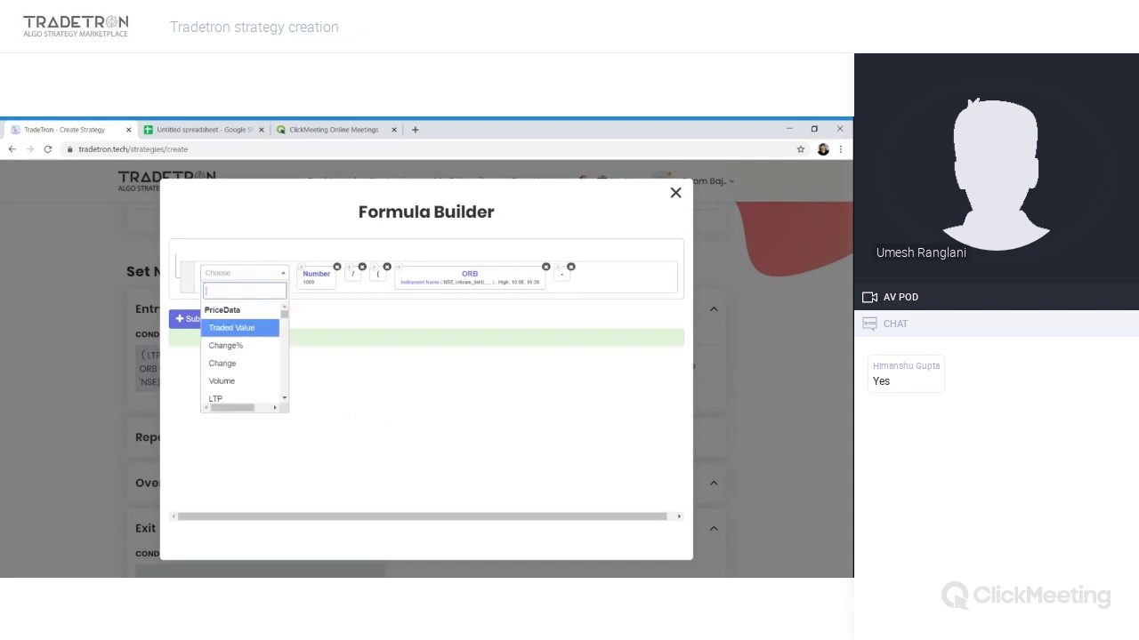
pyautogui.write('LTP')
pyautogui.press('Return')
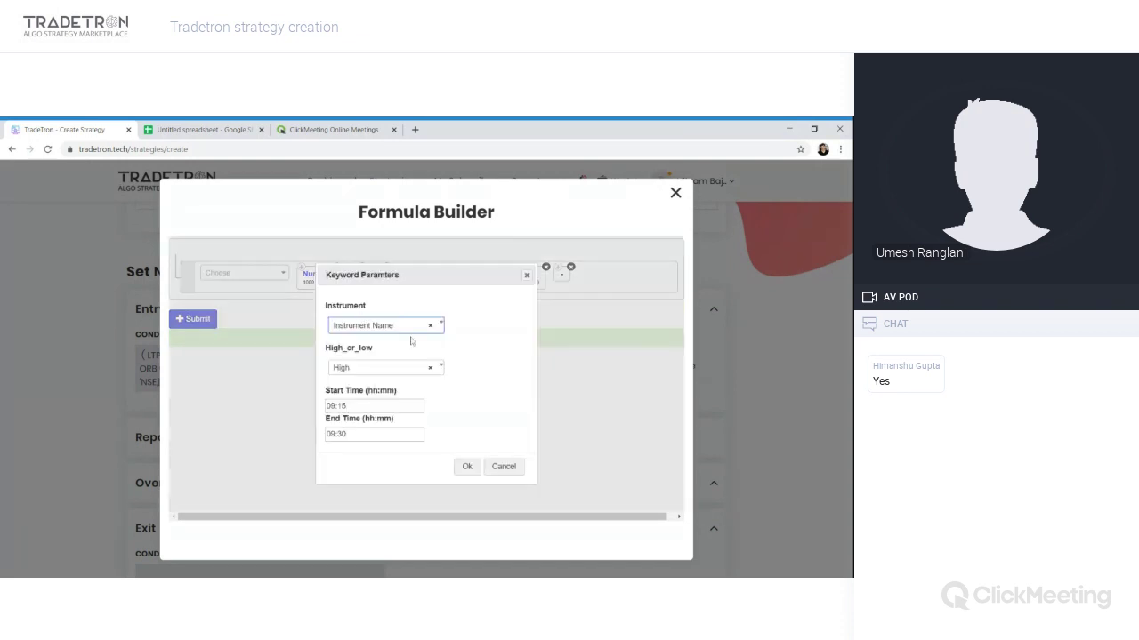
# Step: Set the second ORB keyword to Low with start time 10:00 and end time 10:30
pyautogui.click(402, 368)
pyautogui.click(364, 425)
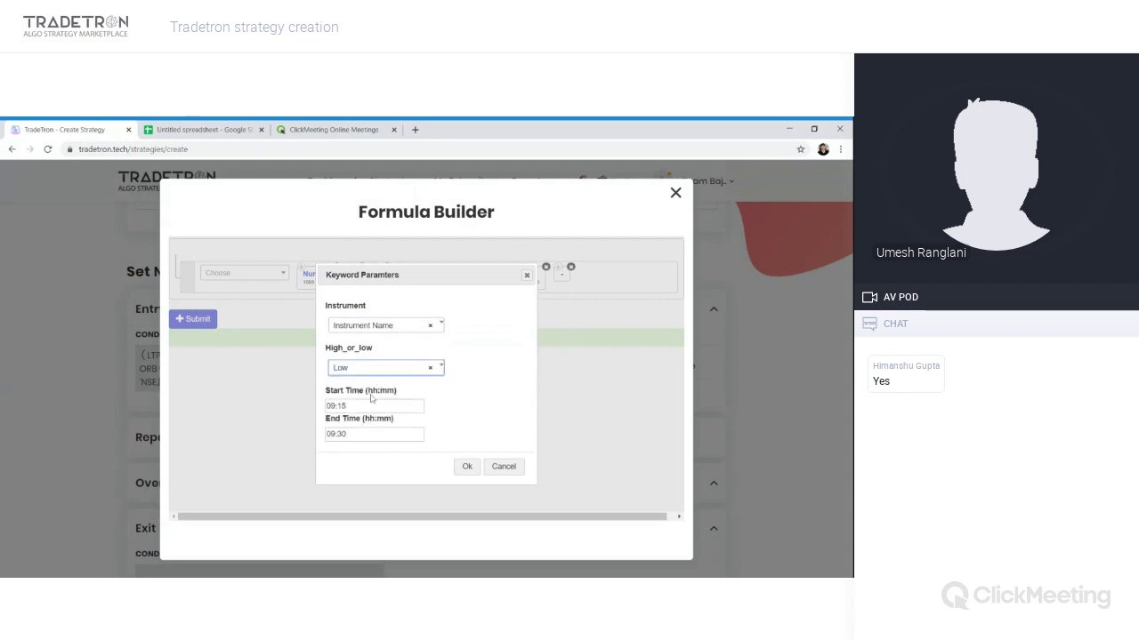
pyautogui.doubleClick(331, 405)
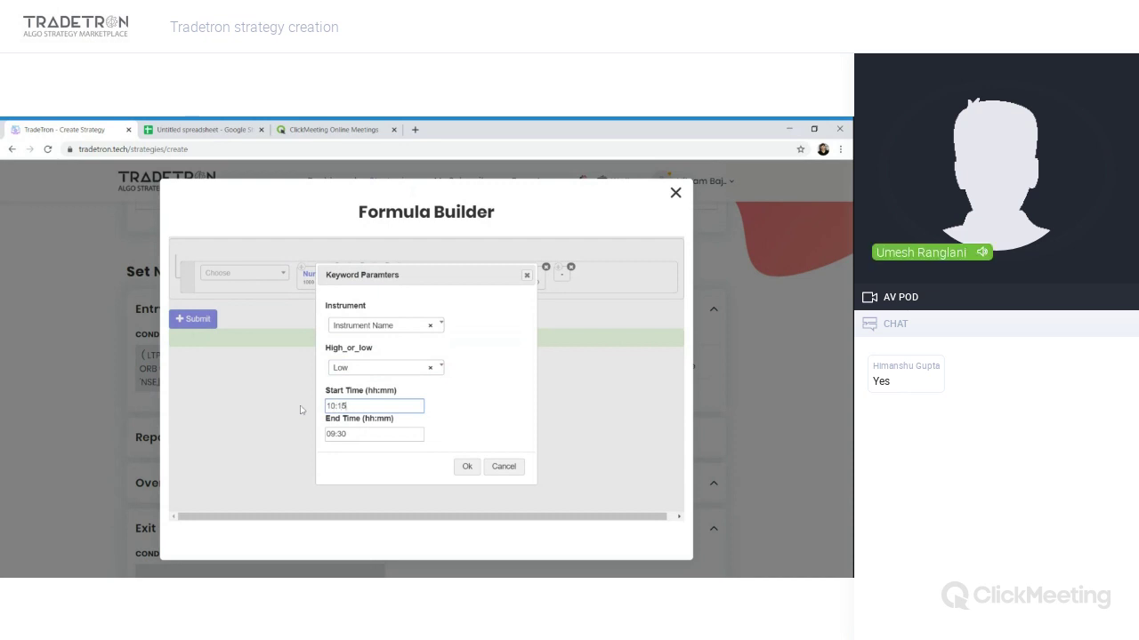
pyautogui.write('10:00')
pyautogui.press('Tab')
pyautogui.write('10')
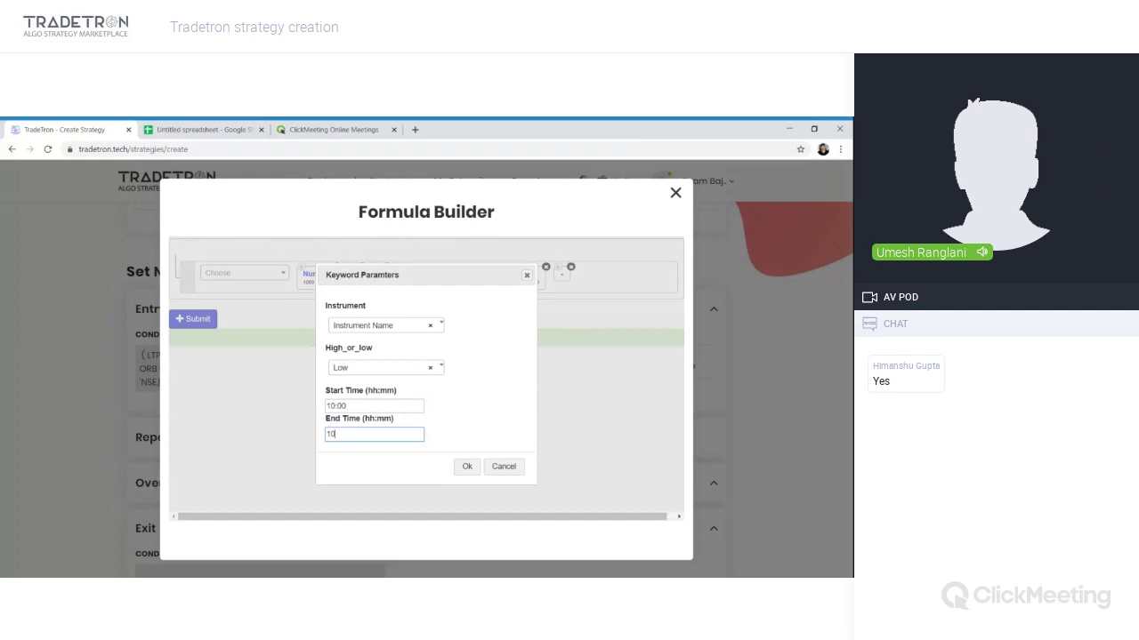
pyautogui.write(':30')
pyautogui.click(466, 467)
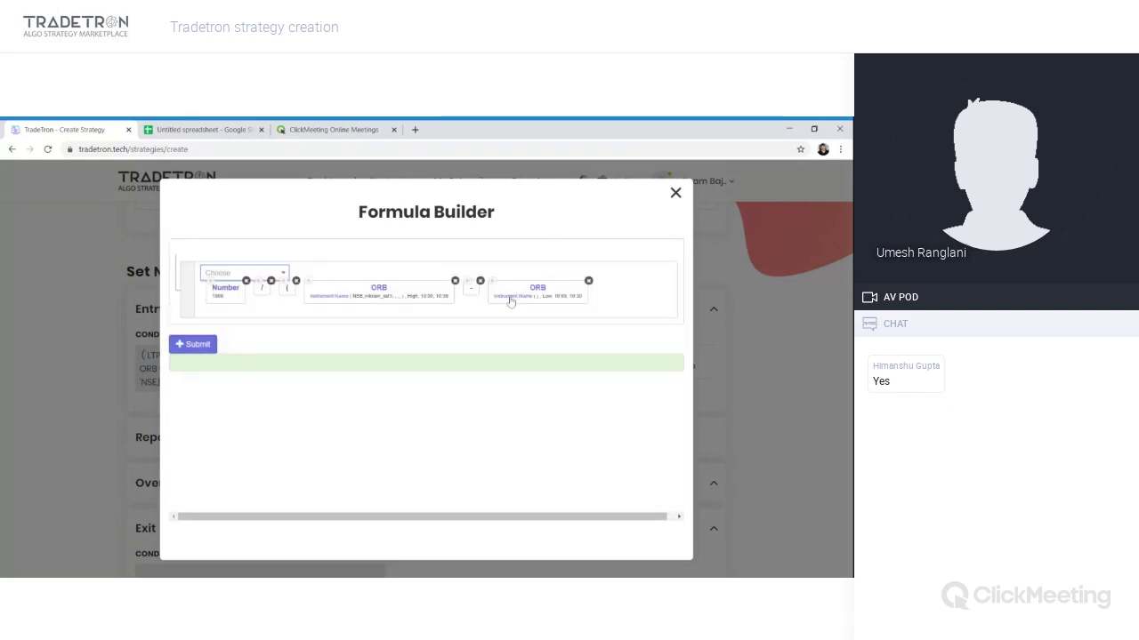
# Step: Set the low ORB keyword's instrument to exchange NSE and the same custom list as the position
pyautogui.click(510, 296)
pyautogui.click(283, 320)
pyautogui.write('nse')
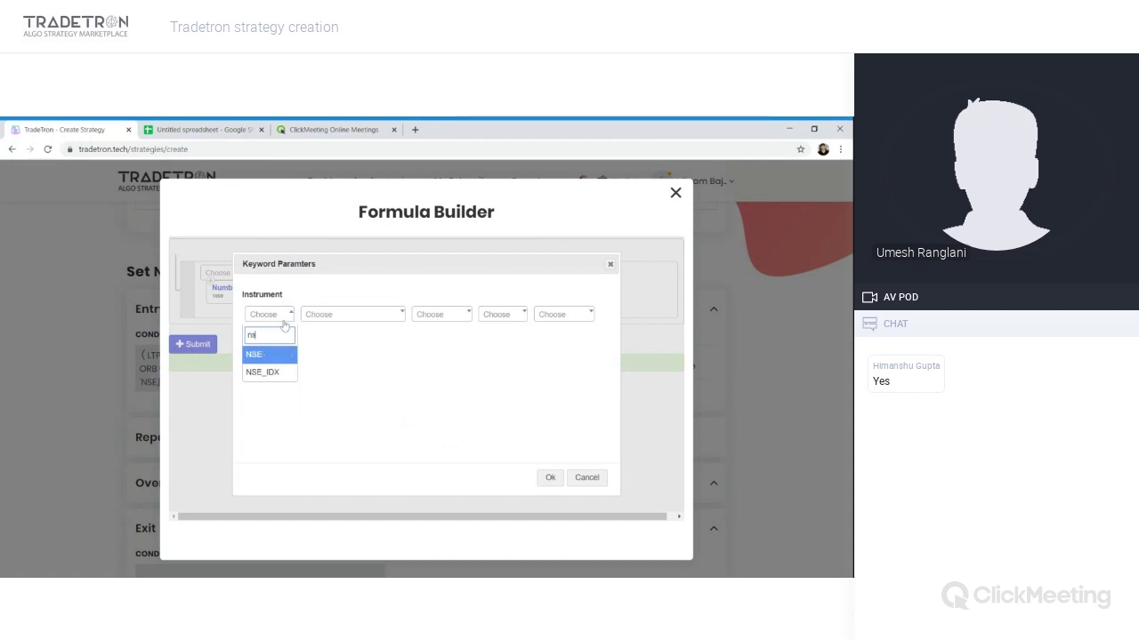
pyautogui.press('Return')
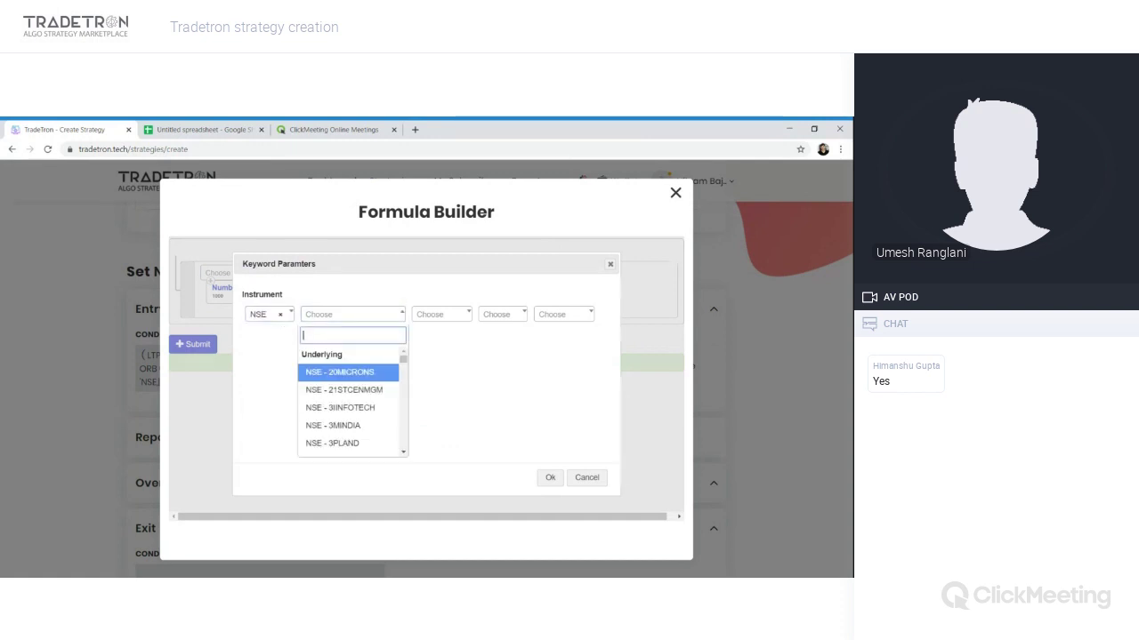
pyautogui.write('list')
pyautogui.press('Down')
pyautogui.press('Down')
pyautogui.press('Down')
pyautogui.press('Down')
pyautogui.press('Down')
pyautogui.press('Down')
pyautogui.press('Down')
pyautogui.press('Down')
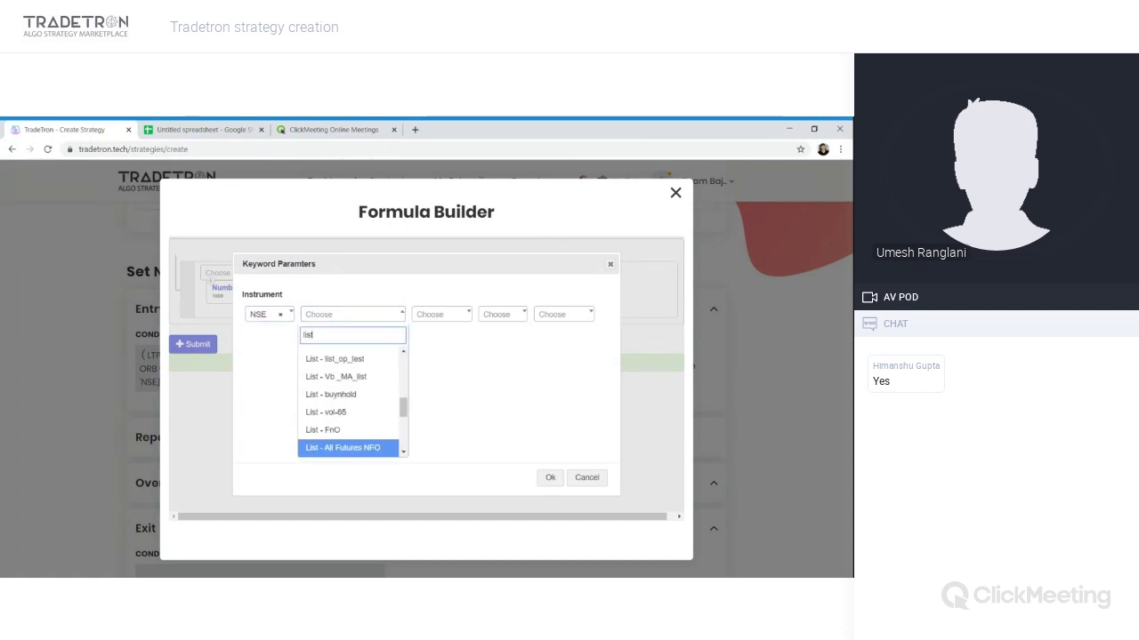
pyautogui.press('Down')
pyautogui.press('Down')
pyautogui.press('Down')
pyautogui.press('Down')
pyautogui.press('Down')
pyautogui.press('Down')
pyautogui.press('Return')
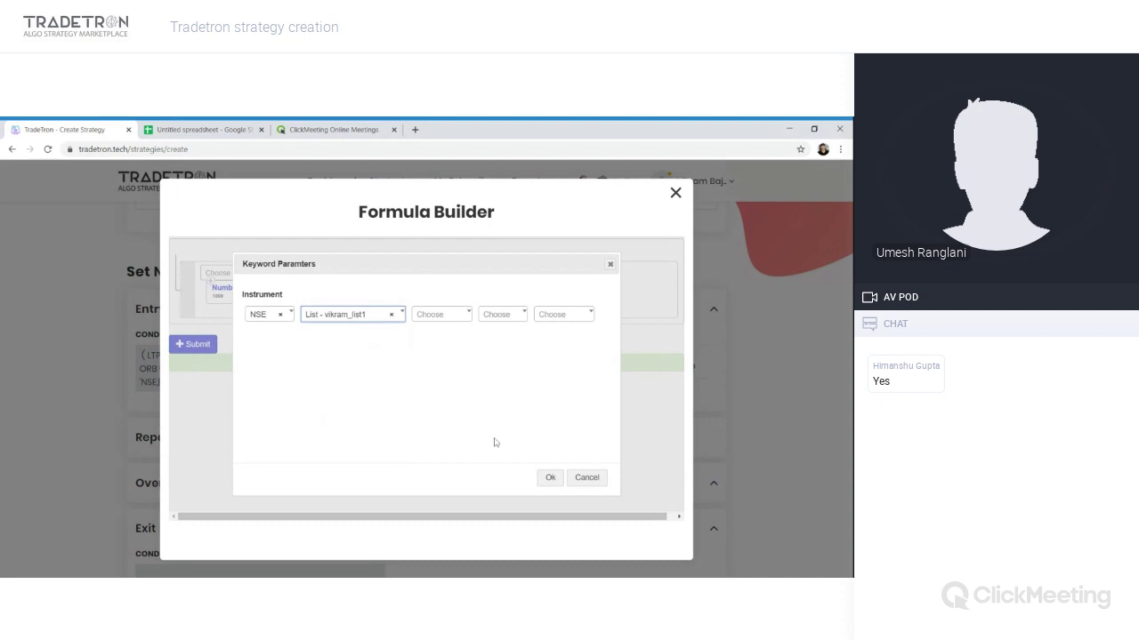
pyautogui.click(548, 478)
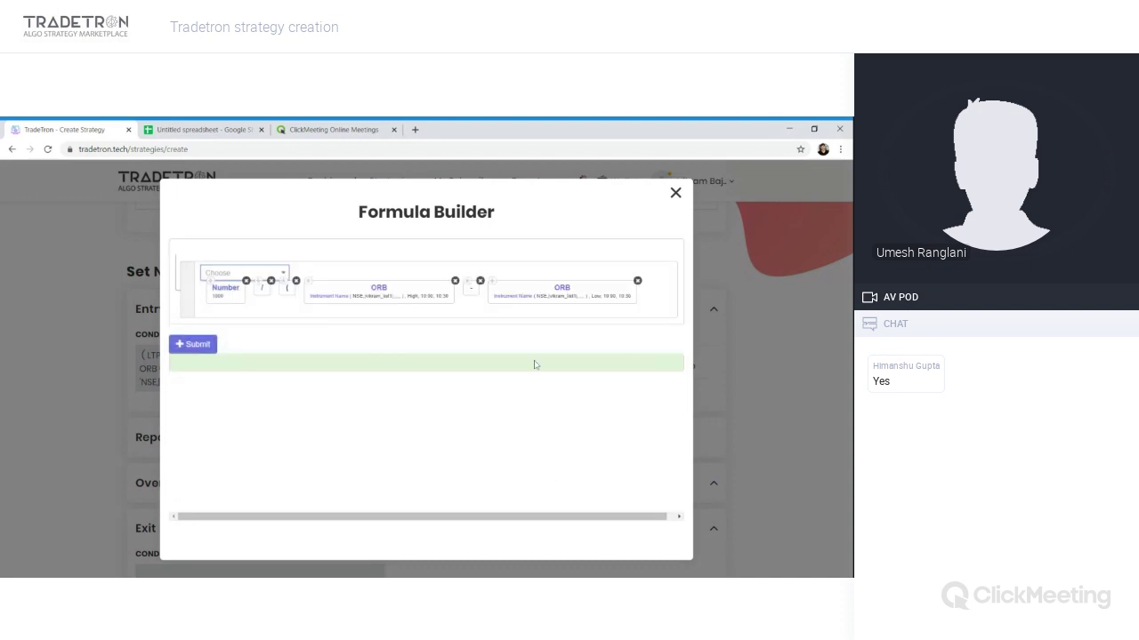
# Step: Complete the quantity formula with a closing bracket and add the buy position to the entry
pyautogui.click(246, 276)
pyautogui.click(246, 275)
pyautogui.click(188, 351)
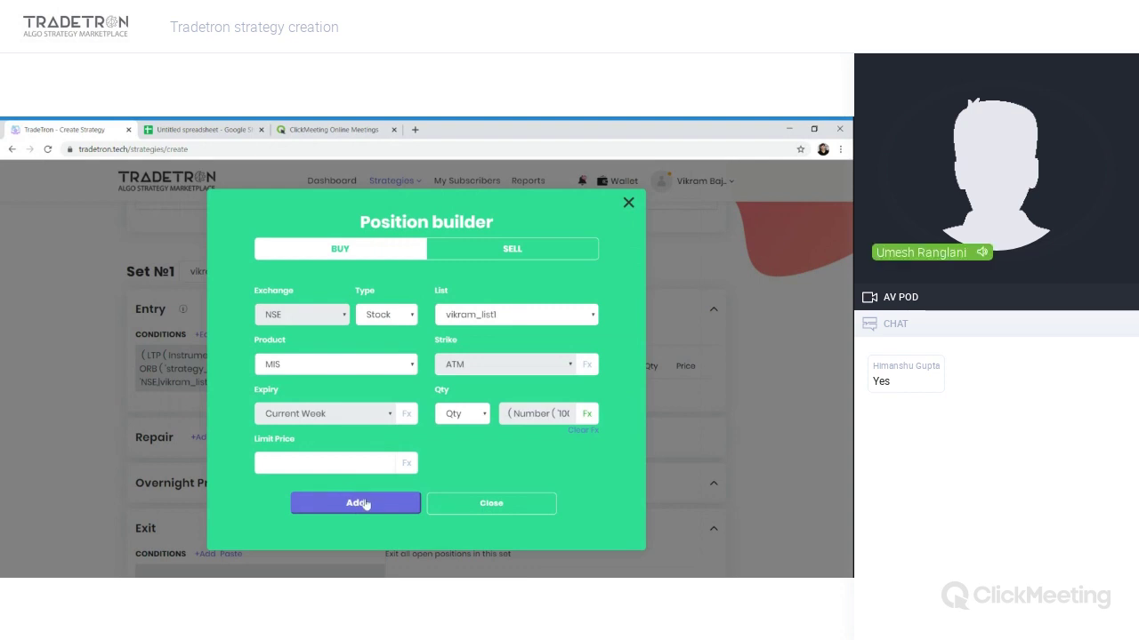
pyautogui.click(364, 504)
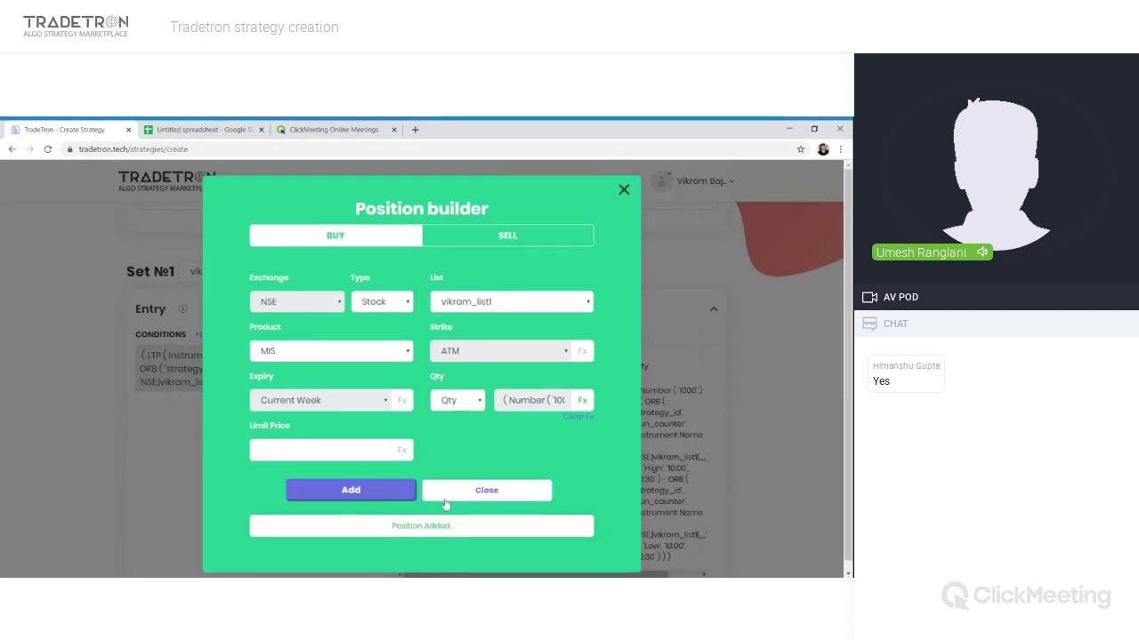
pyautogui.click(487, 490)
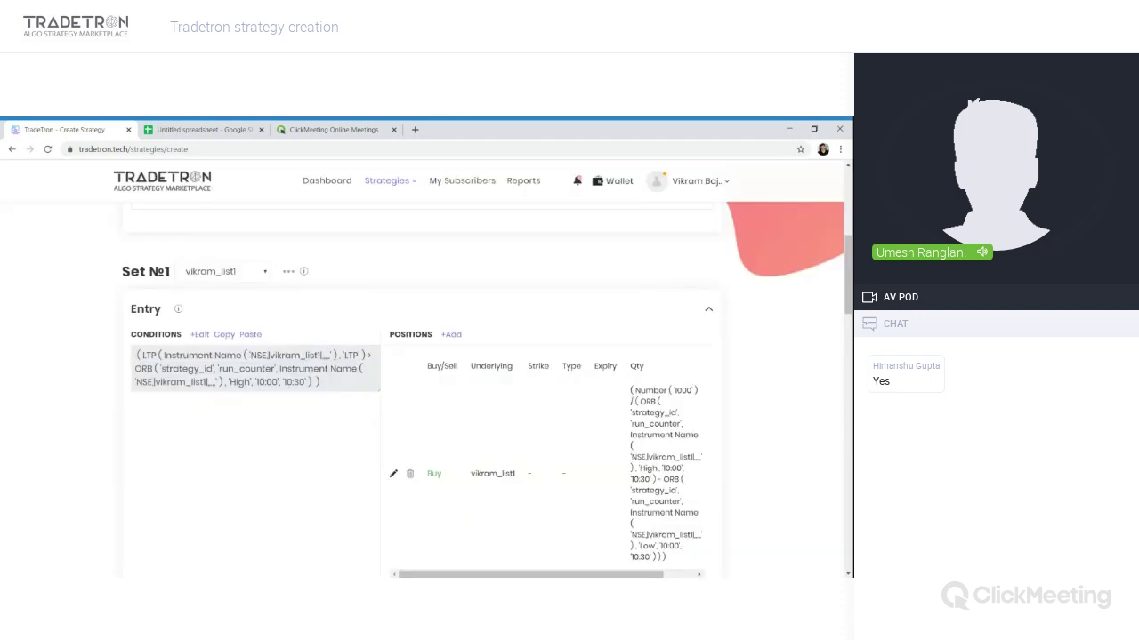
# Step: Start a condition for the set's Exit with an LTP keyword on exchange NSE and the same custom list
pyautogui.scroll(-3, 455, 467)
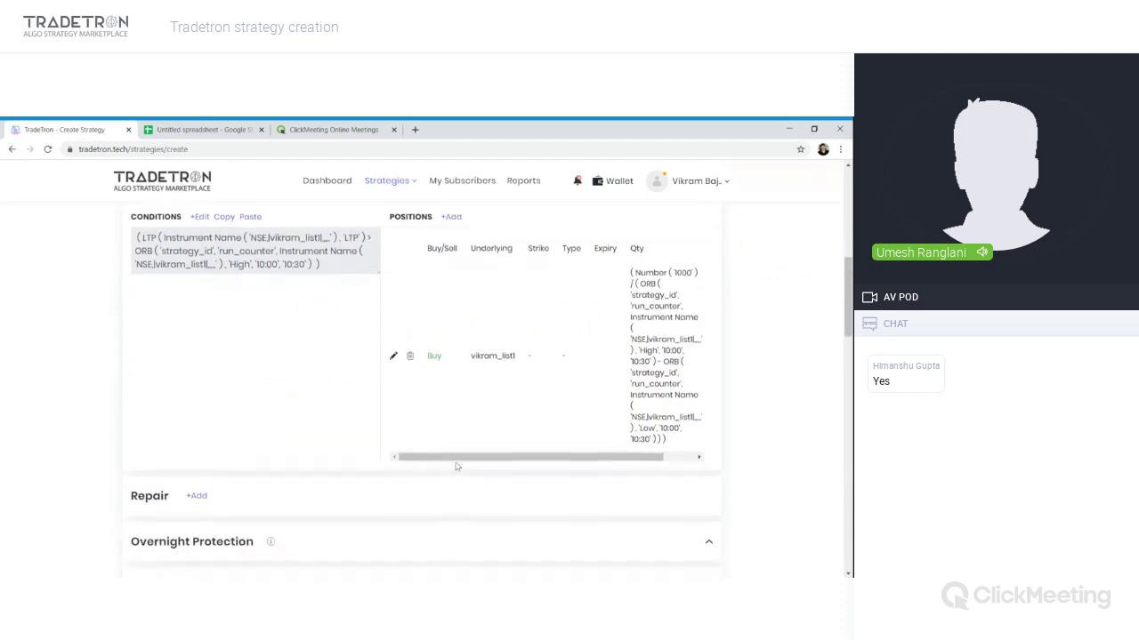
pyautogui.scroll(-2, 455, 466)
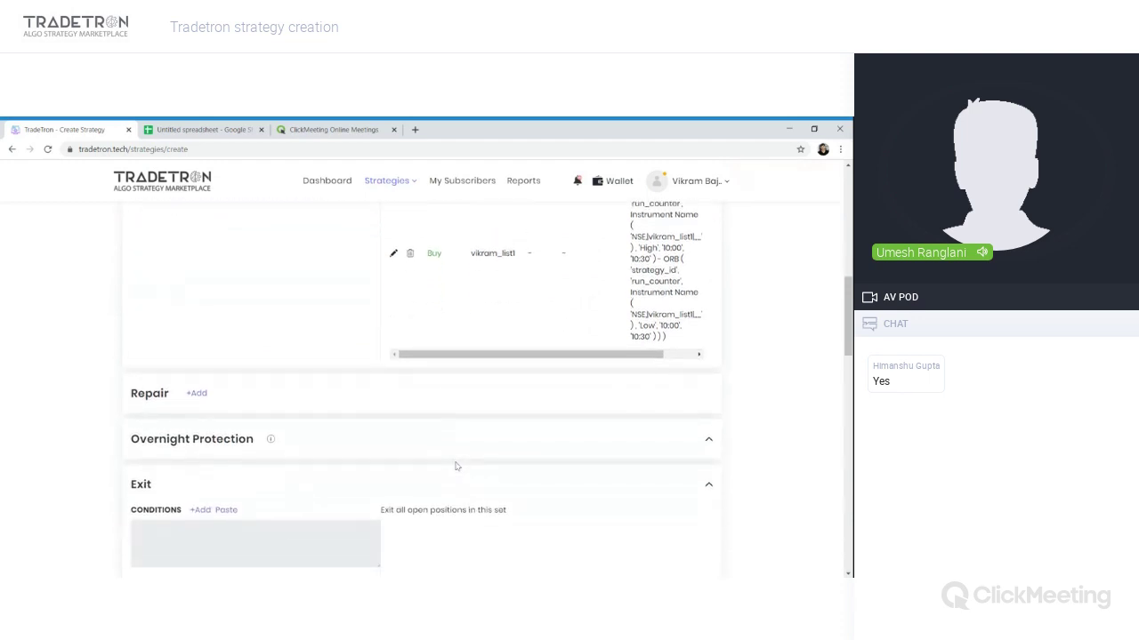
pyautogui.scroll(-2, 455, 466)
pyautogui.click(202, 360)
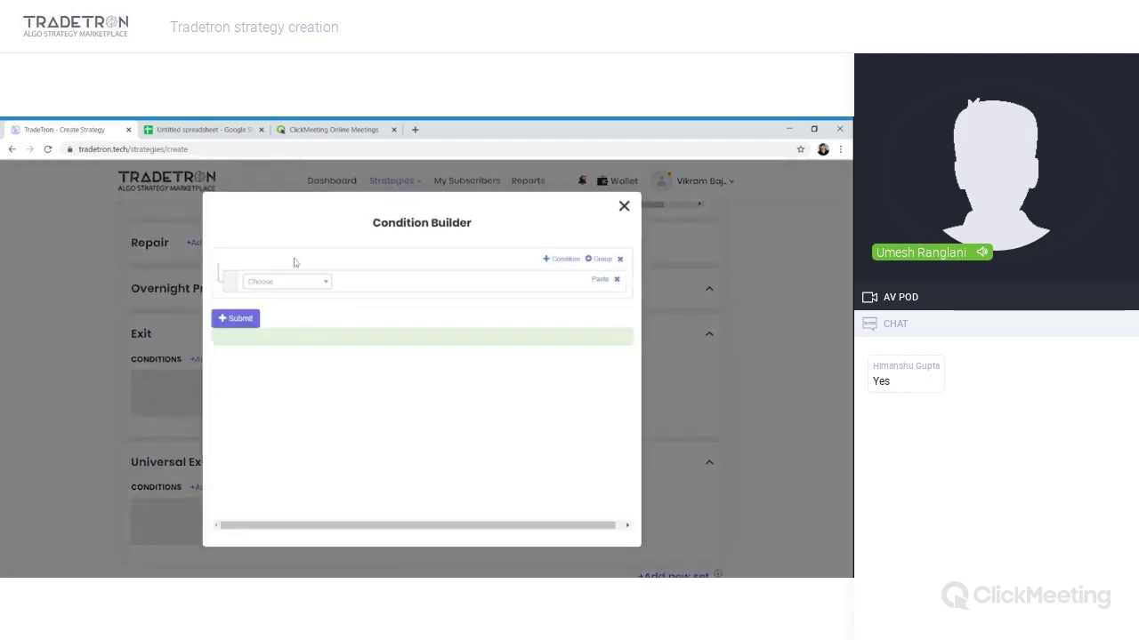
pyautogui.click(276, 282)
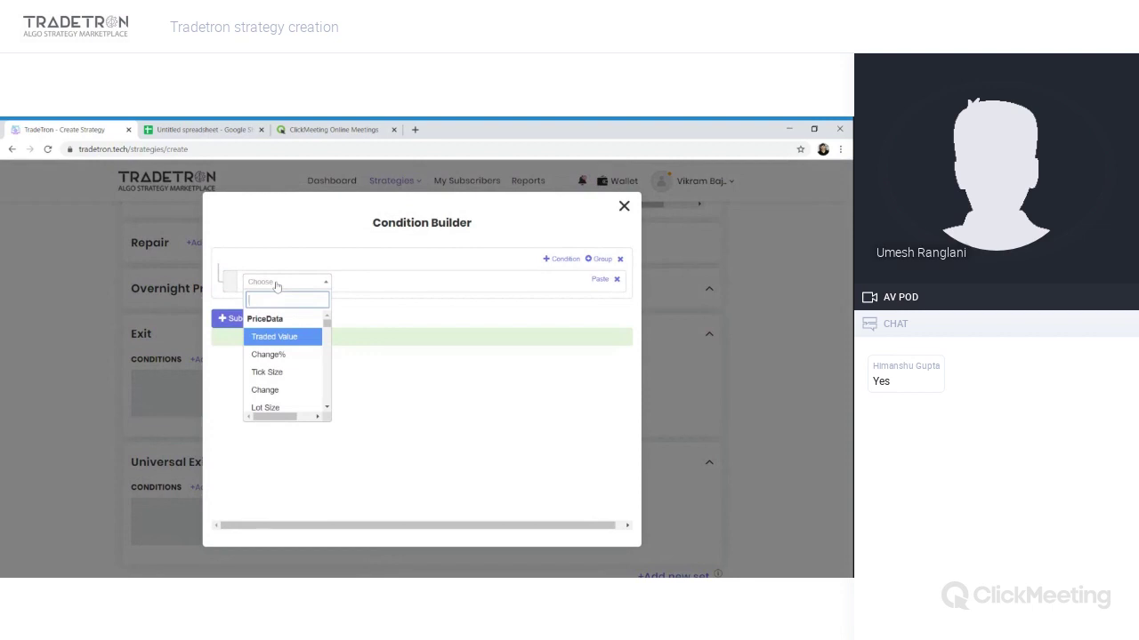
pyautogui.write('ltp')
pyautogui.press('Return')
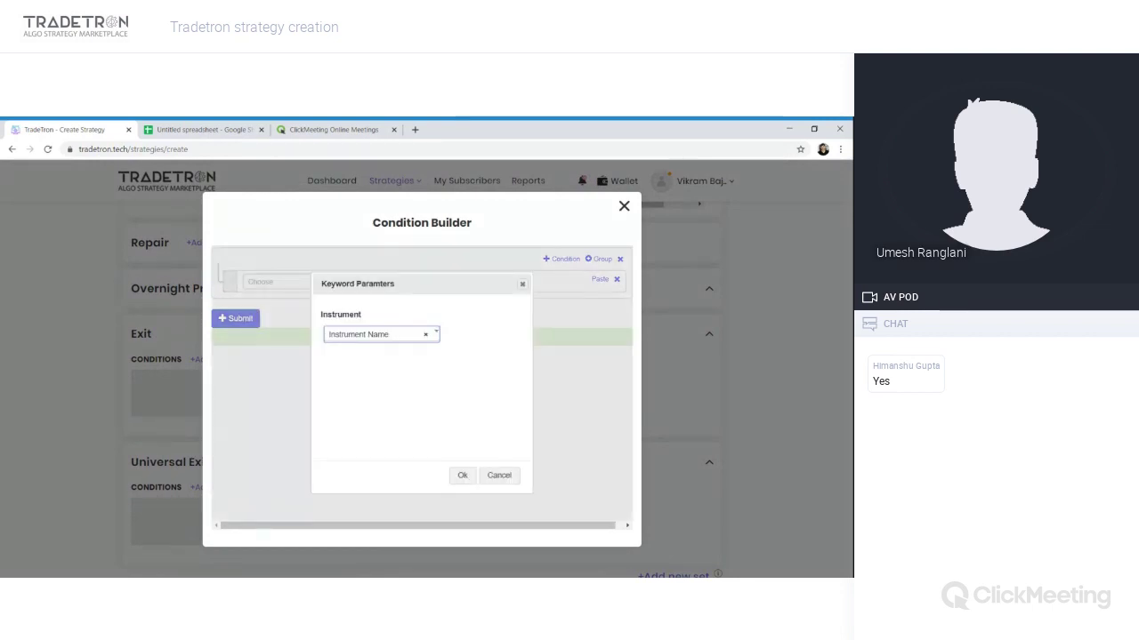
pyautogui.click(369, 291)
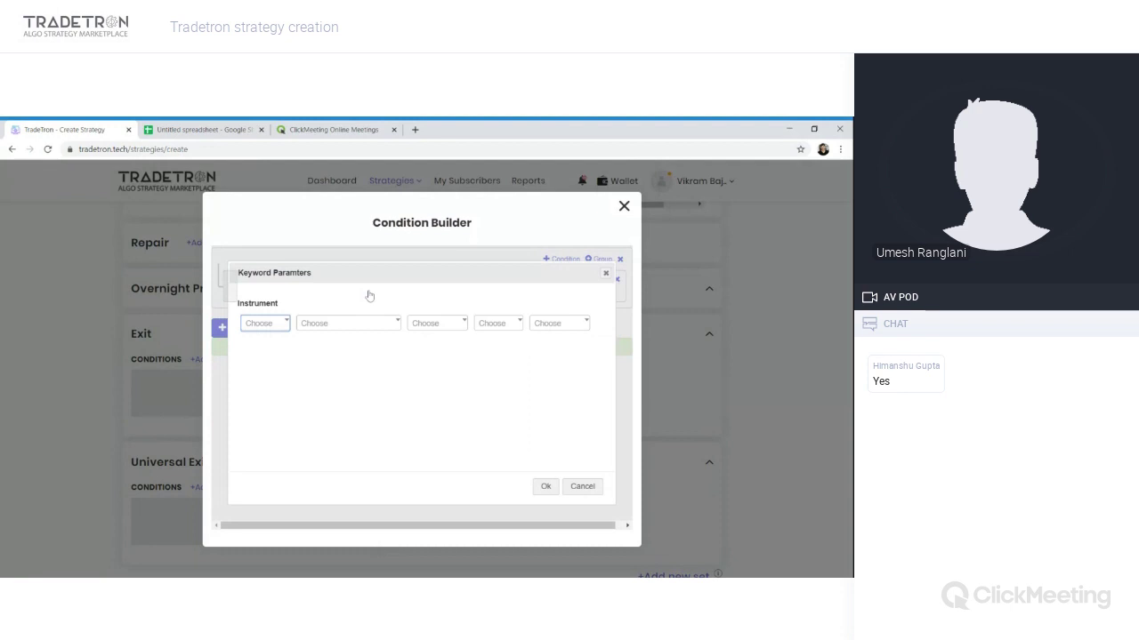
pyautogui.write('list')
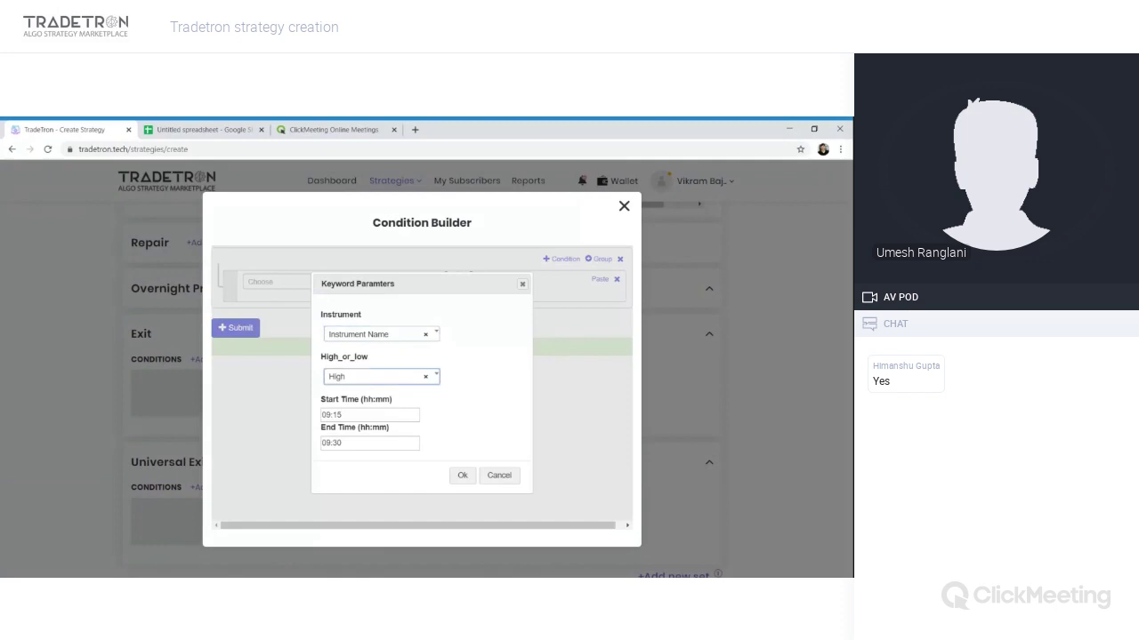
# Step: Compare the LTP using less-than with an ORB keyword for the Low, start time 10:00 and end time 10:30
pyautogui.press('Down')
pyautogui.press('Down')
pyautogui.press('Return')
pyautogui.press('Tab')
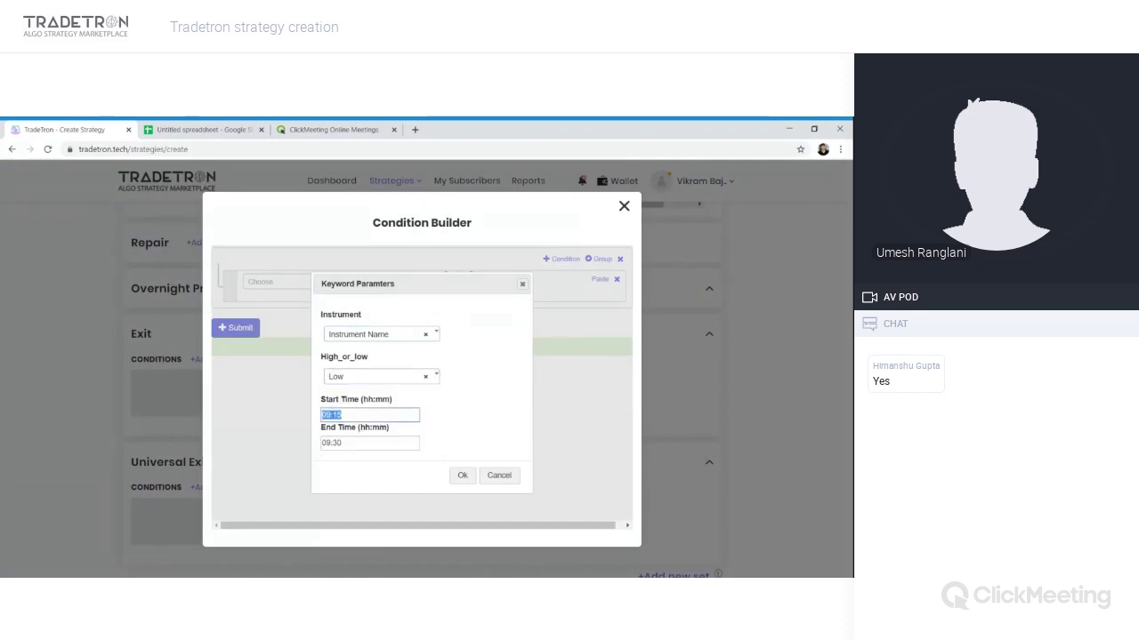
pyautogui.write('10:00')
pyautogui.press('Tab')
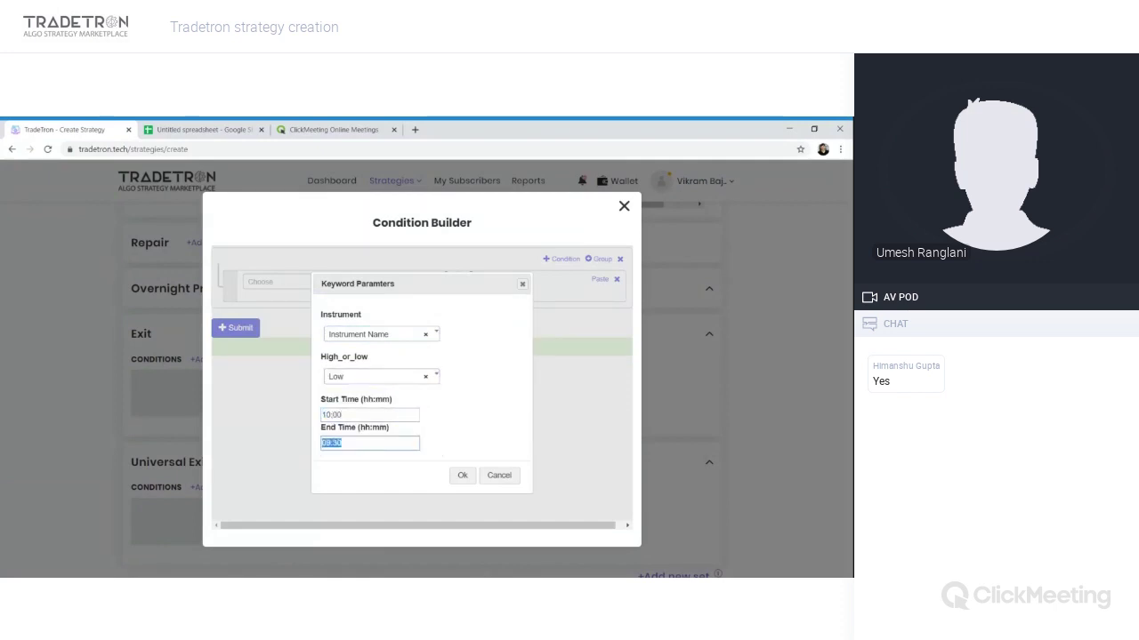
pyautogui.write('10:30')
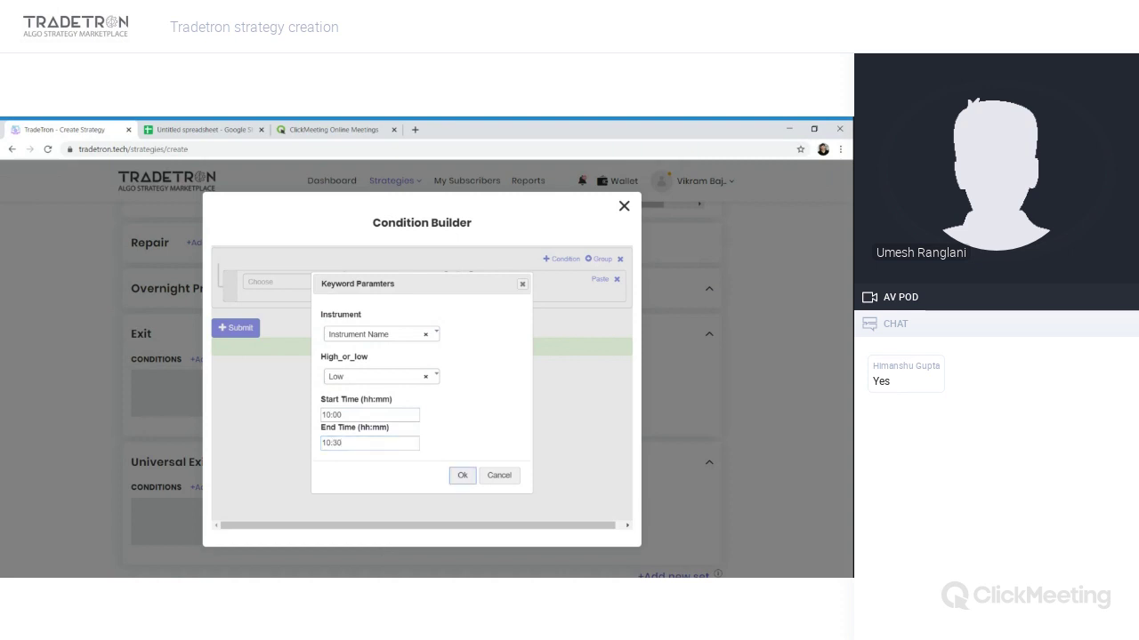
pyautogui.press('Return')
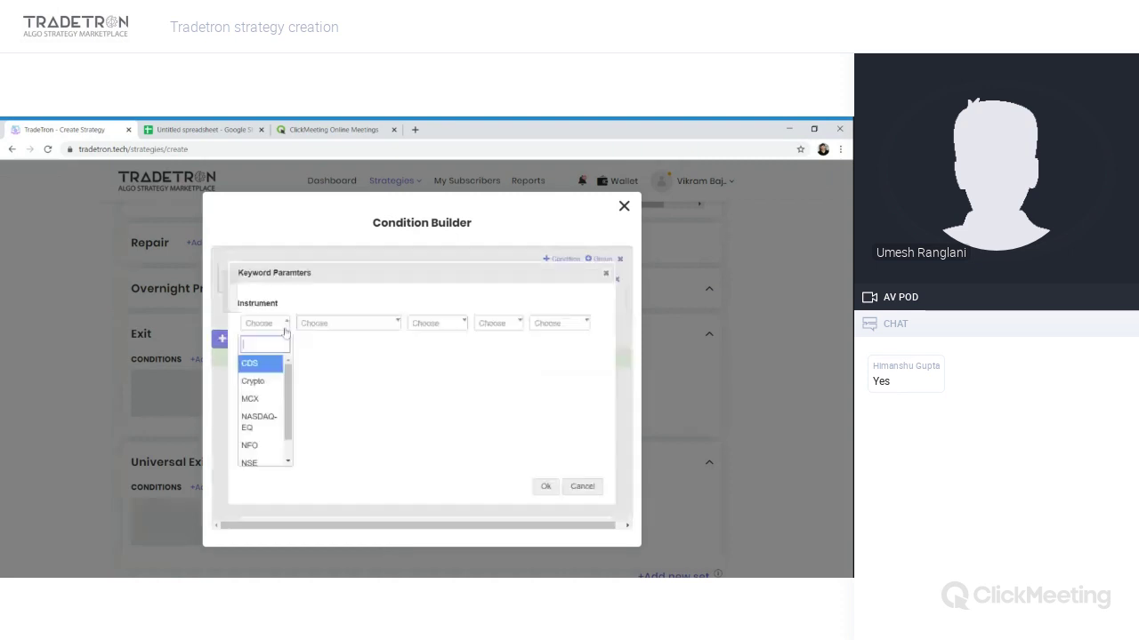
# Step: Set the exit condition's ORB instrument to exchange NSE and the same custom list
pyautogui.write('nse')
pyautogui.press('Return')
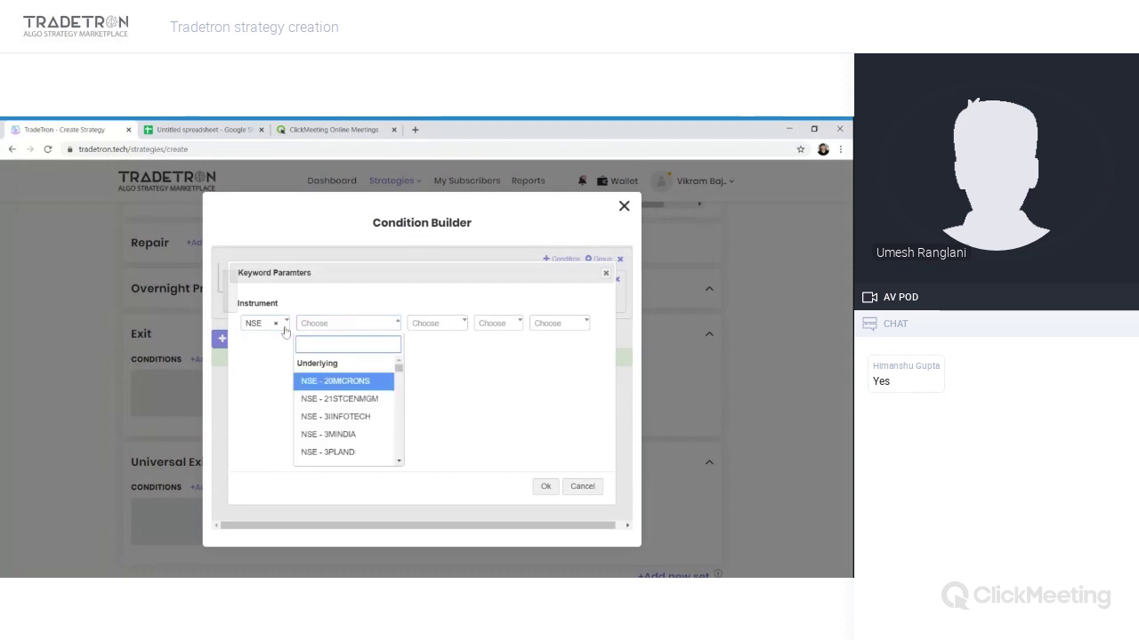
pyautogui.write('list')
pyautogui.press('Down')
pyautogui.press('Down')
pyautogui.press('Down')
pyautogui.press('Down')
pyautogui.press('Down')
pyautogui.press('Down')
pyautogui.press('Down')
pyautogui.press('Down')
pyautogui.press('Down')
pyautogui.press('Down')
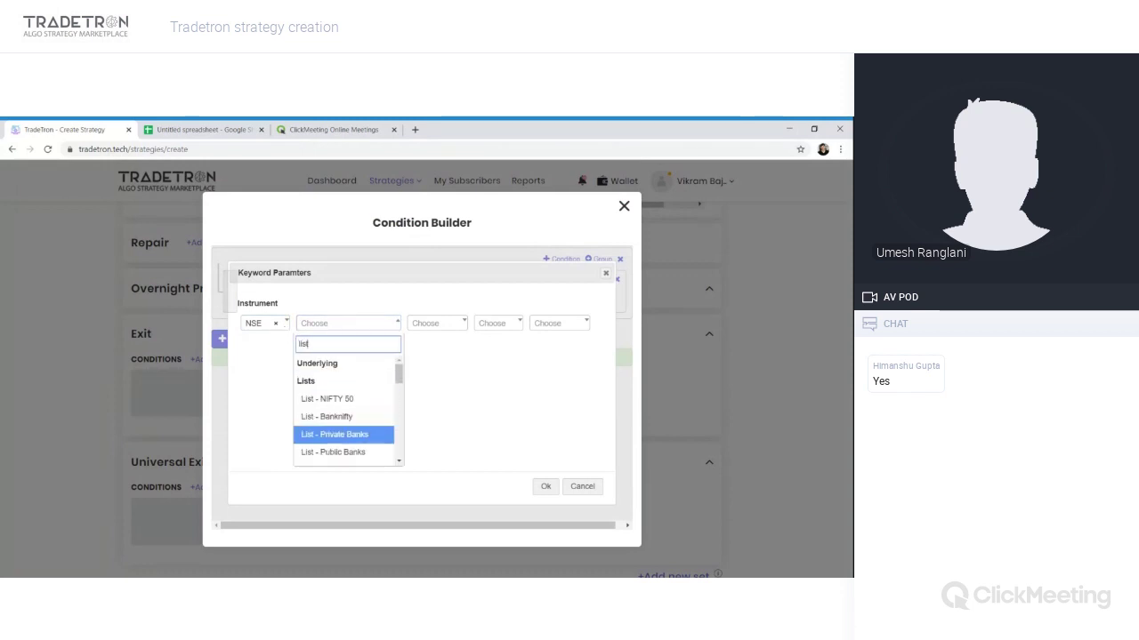
pyautogui.press('Return')
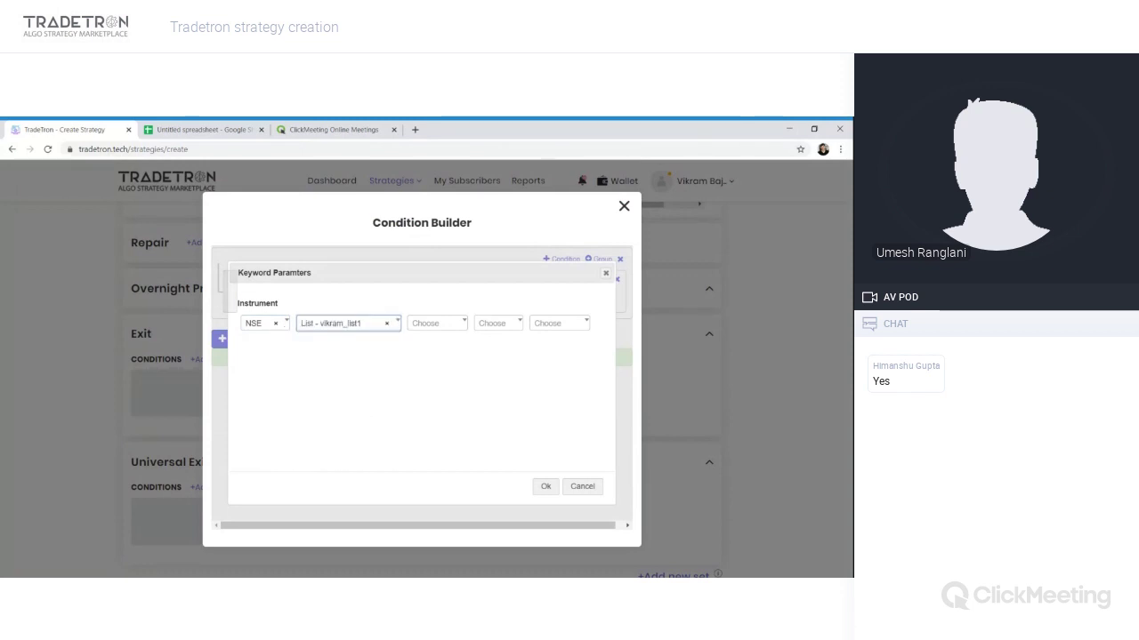
pyautogui.click(546, 487)
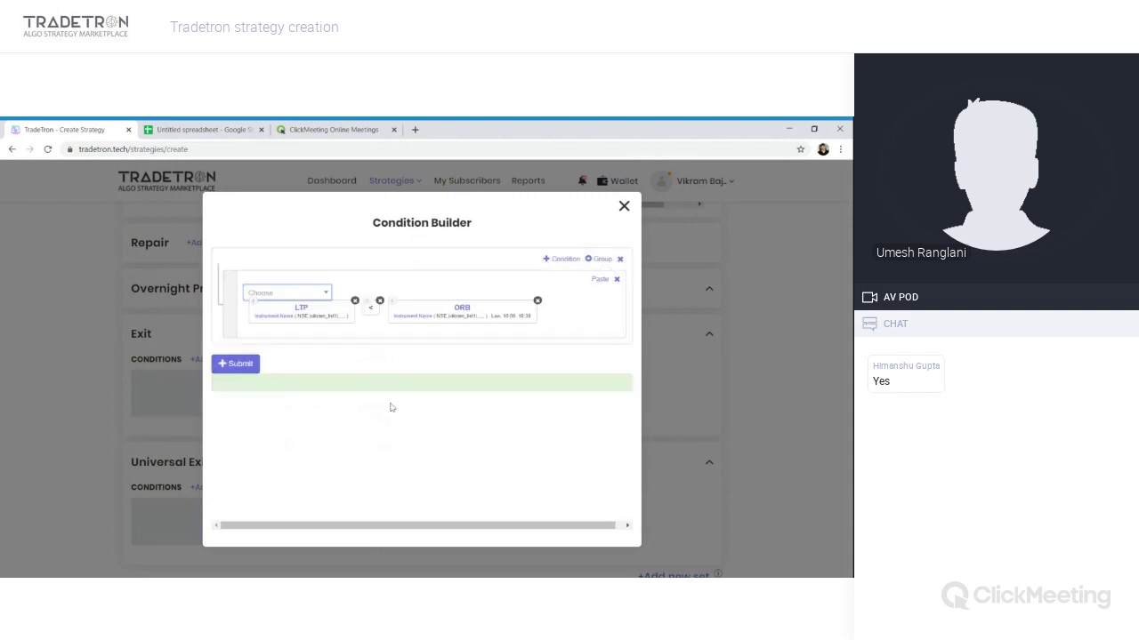
# Step: Add a second AND condition to the exit, copy the LTP block into it and append a greater-than operator
pyautogui.click(242, 370)
pyautogui.click(573, 259)
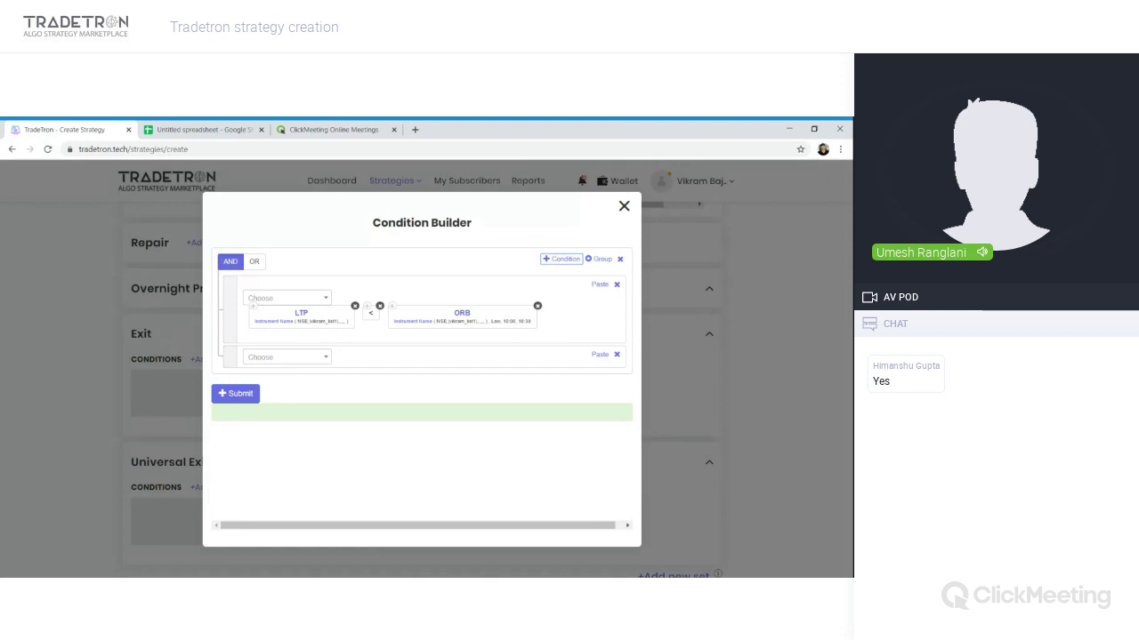
pyautogui.click(315, 357)
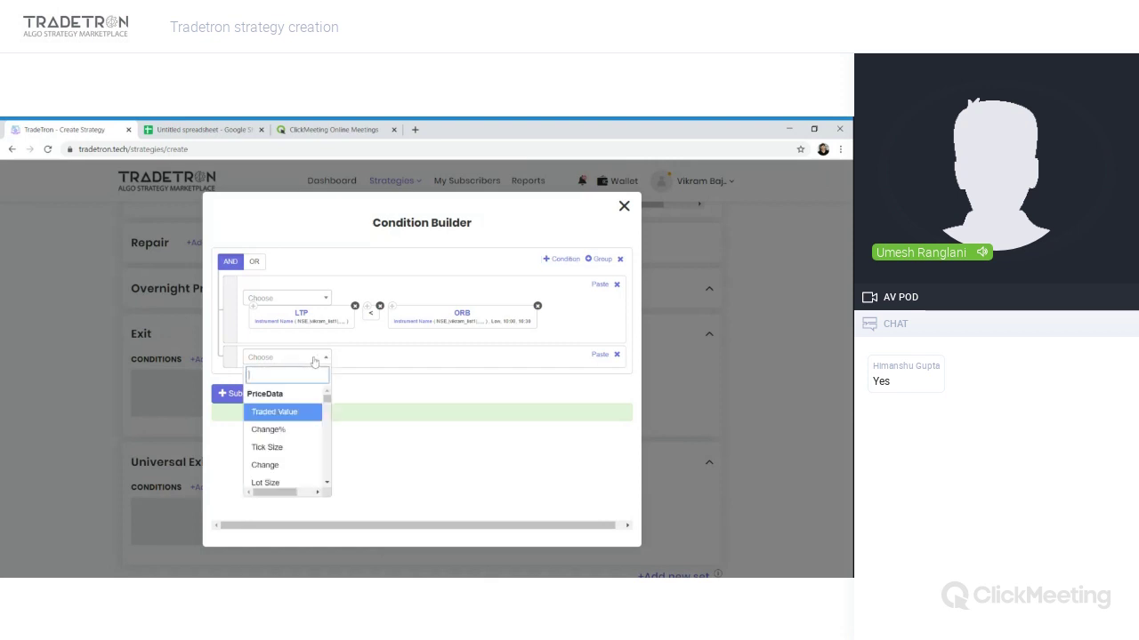
pyautogui.click(255, 308)
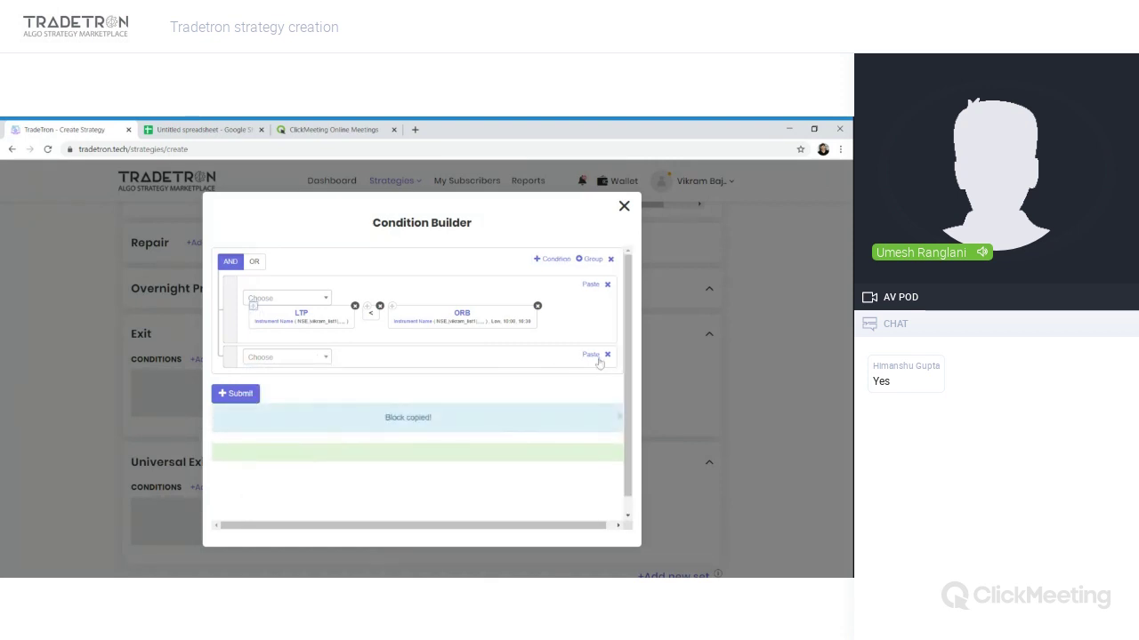
pyautogui.click(591, 355)
pyautogui.click(290, 359)
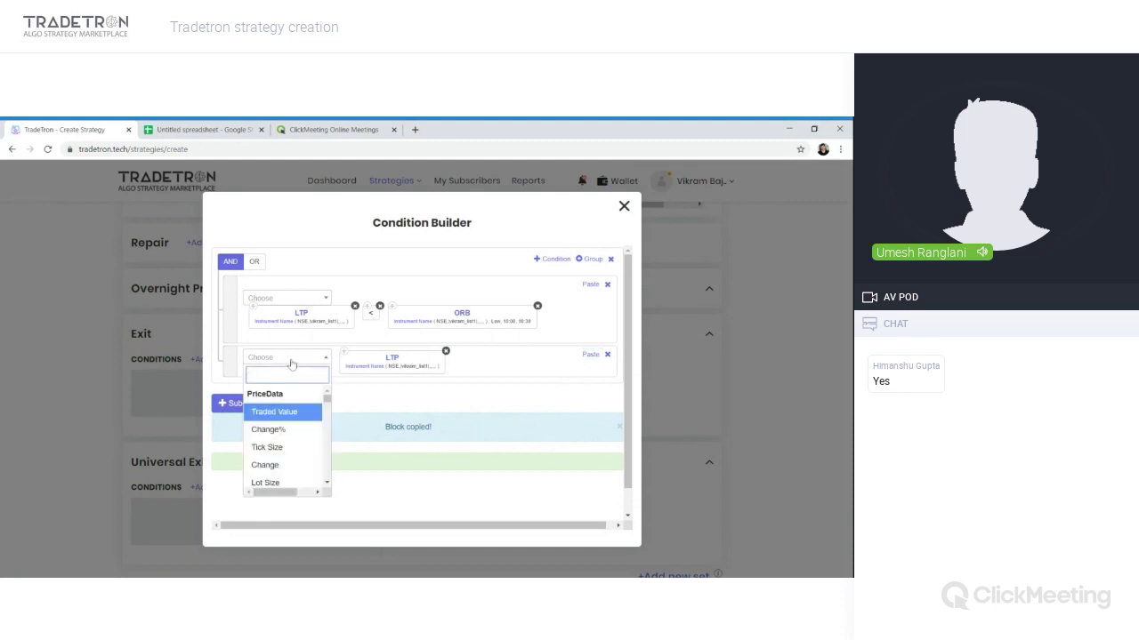
pyautogui.click(291, 364)
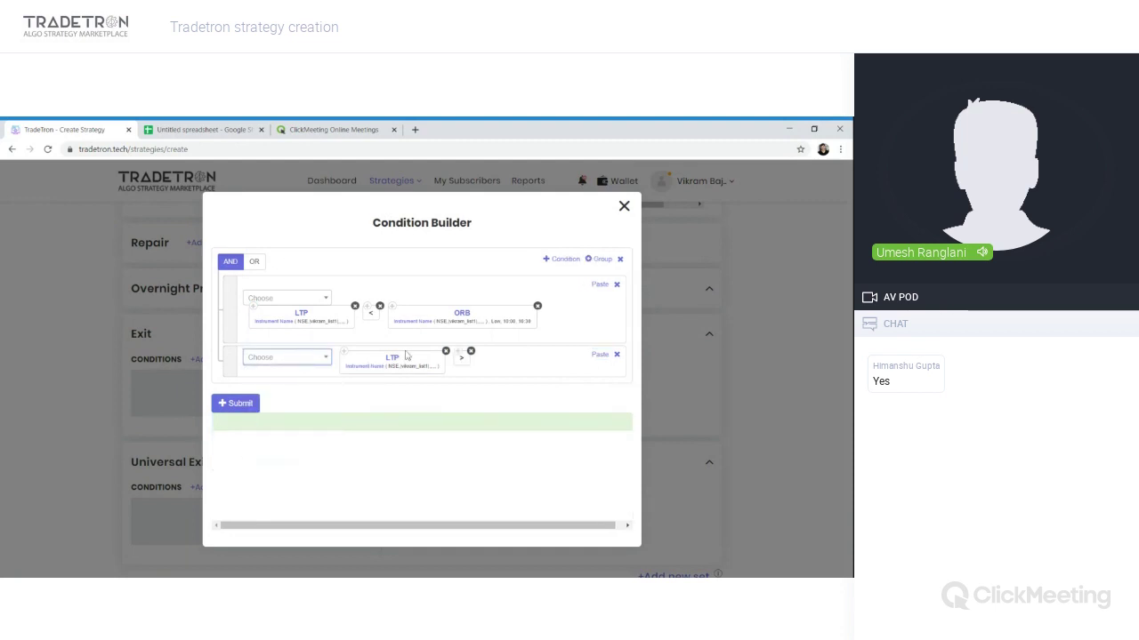
# Step: Add a Number keyword with value 2 after the greater-than operator in the second exit condition
pyautogui.click(313, 365)
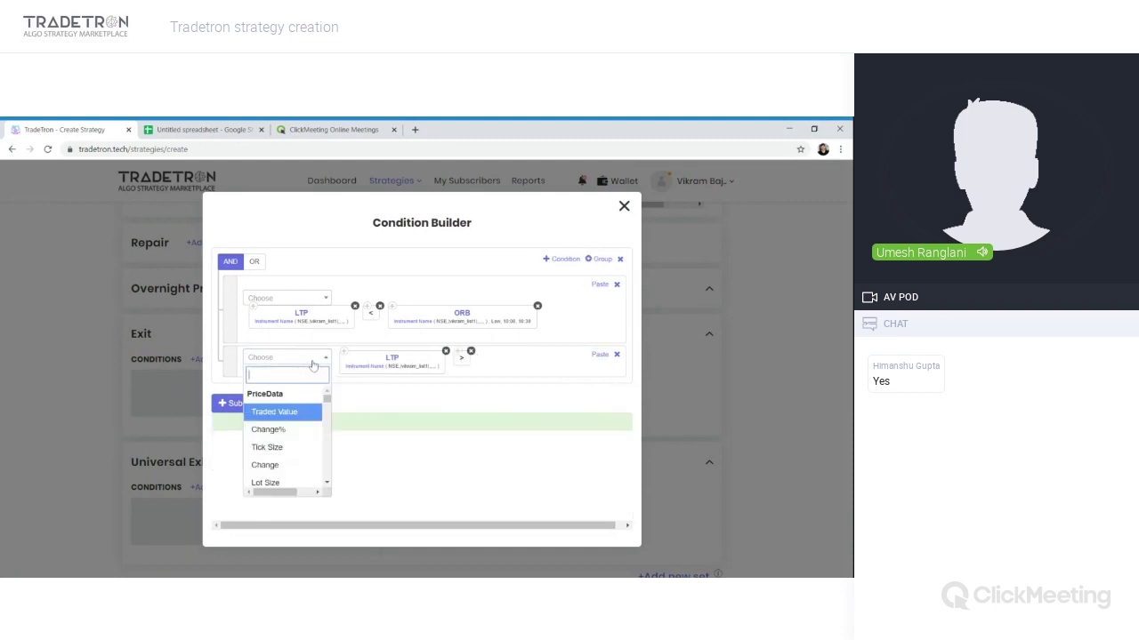
pyautogui.write('number')
pyautogui.press('Return')
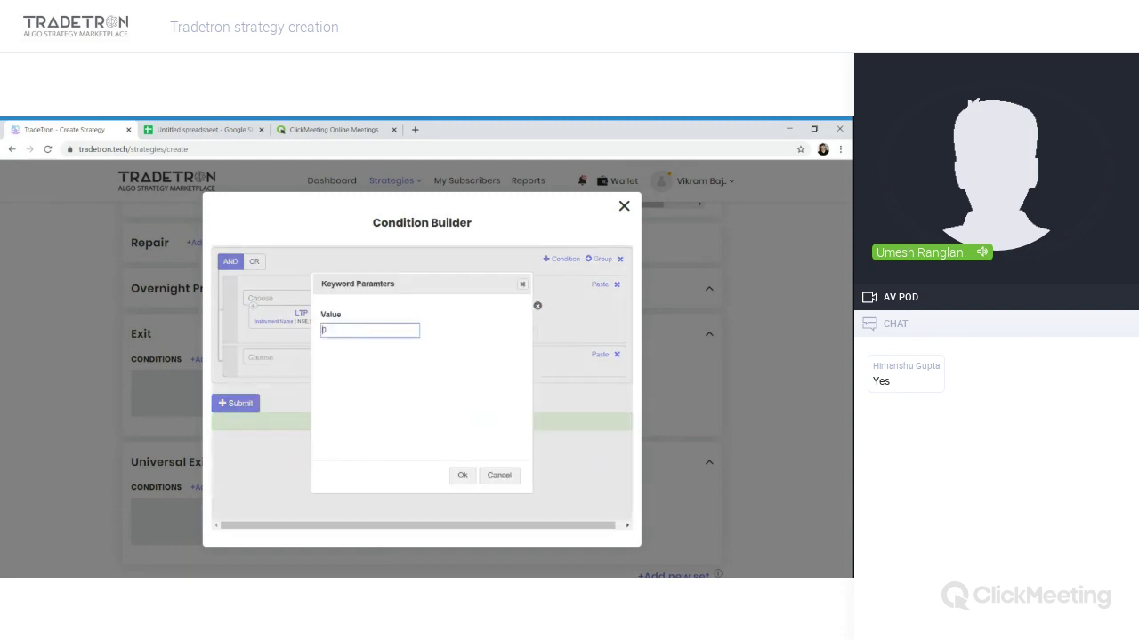
pyautogui.write('2')
pyautogui.click(462, 475)
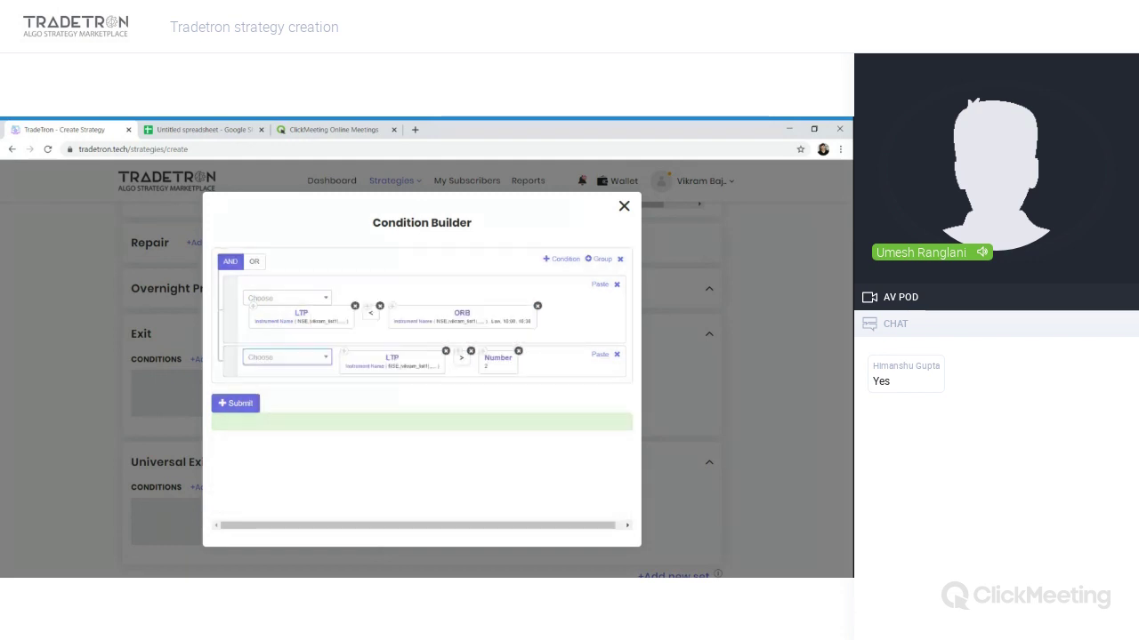
# Step: Append a multiplication operator and an opening parenthesis after the Number block in the second exit condition
pyautogui.press('Down')
pyautogui.write('=')
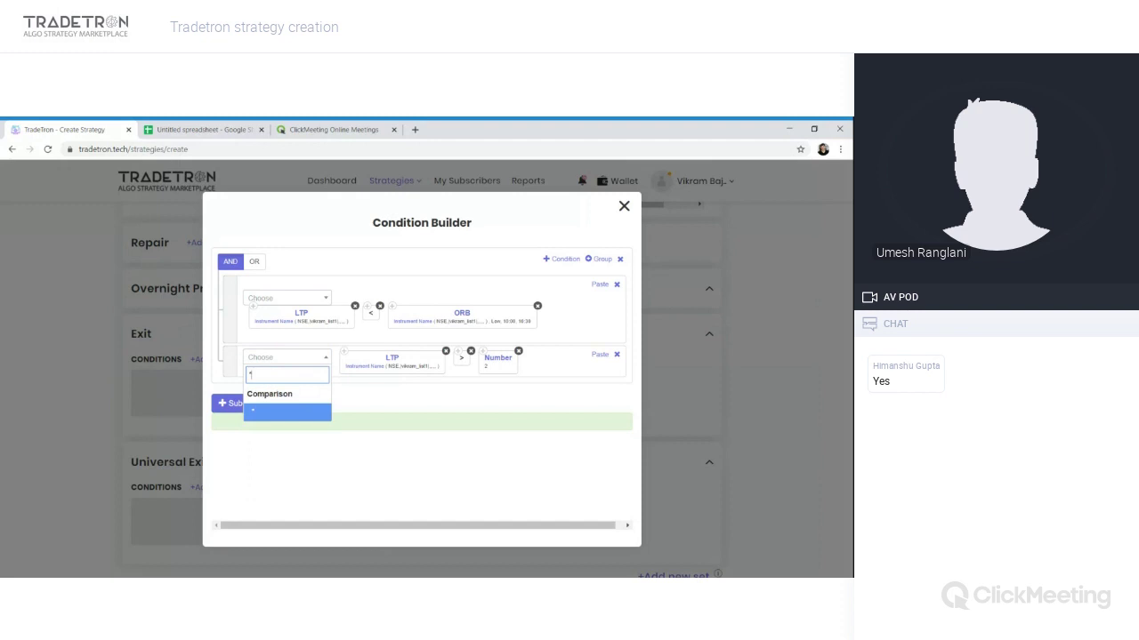
pyautogui.press('Return')
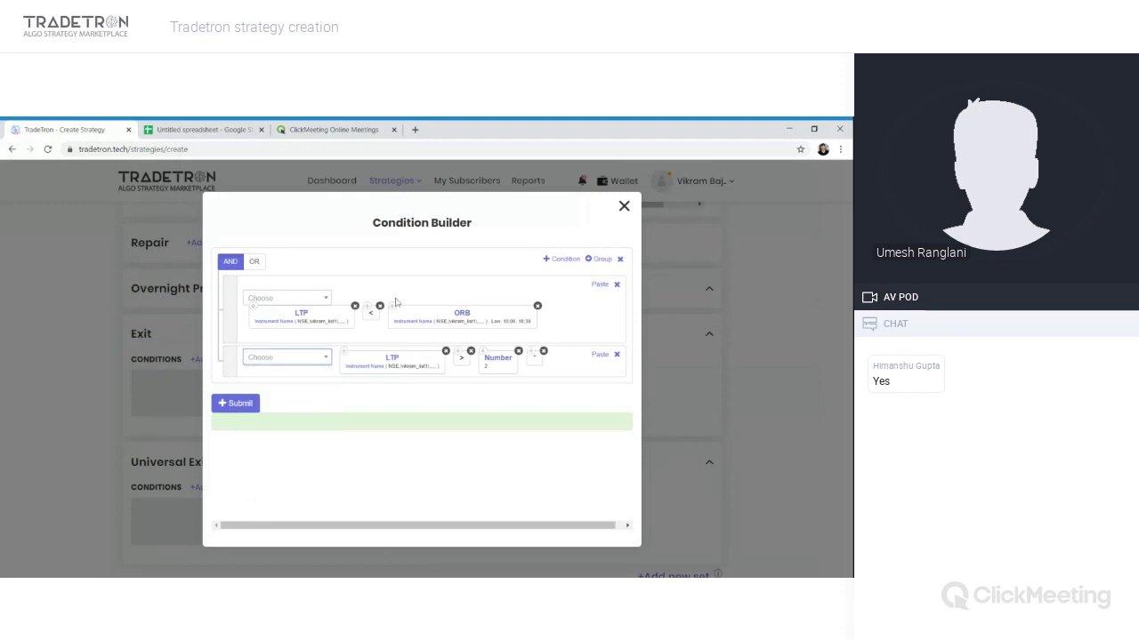
pyautogui.click(300, 357)
pyautogui.write('(')
pyautogui.press('Return')
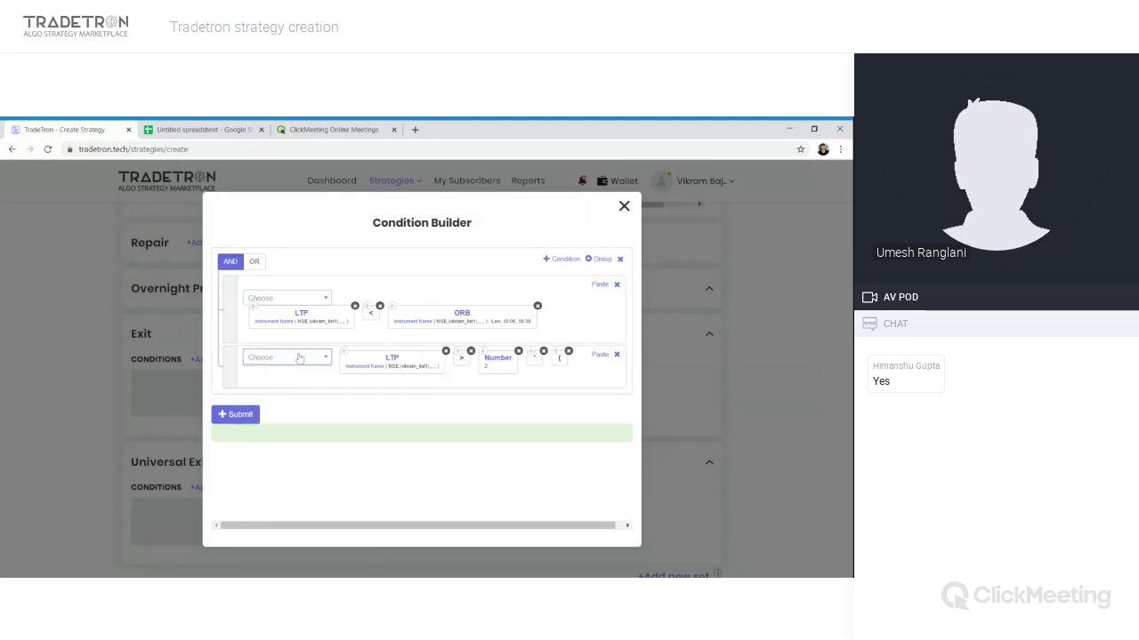
# Step: Copy the ORB block from the first exit condition into the second one and set its High_or_low to High
pyautogui.click(393, 308)
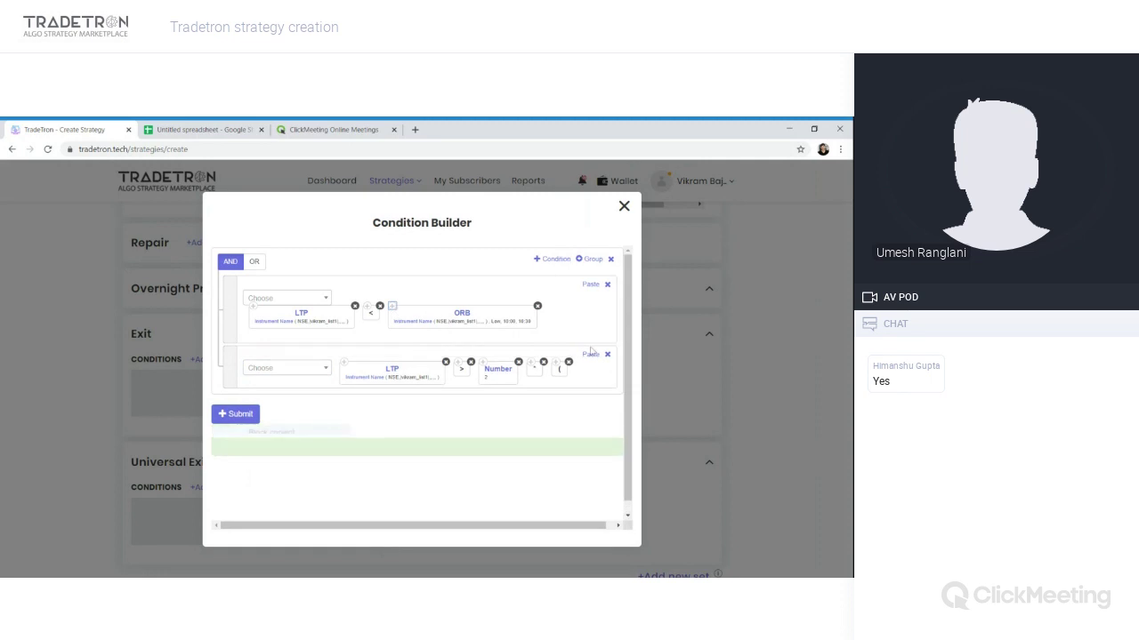
pyautogui.click(590, 354)
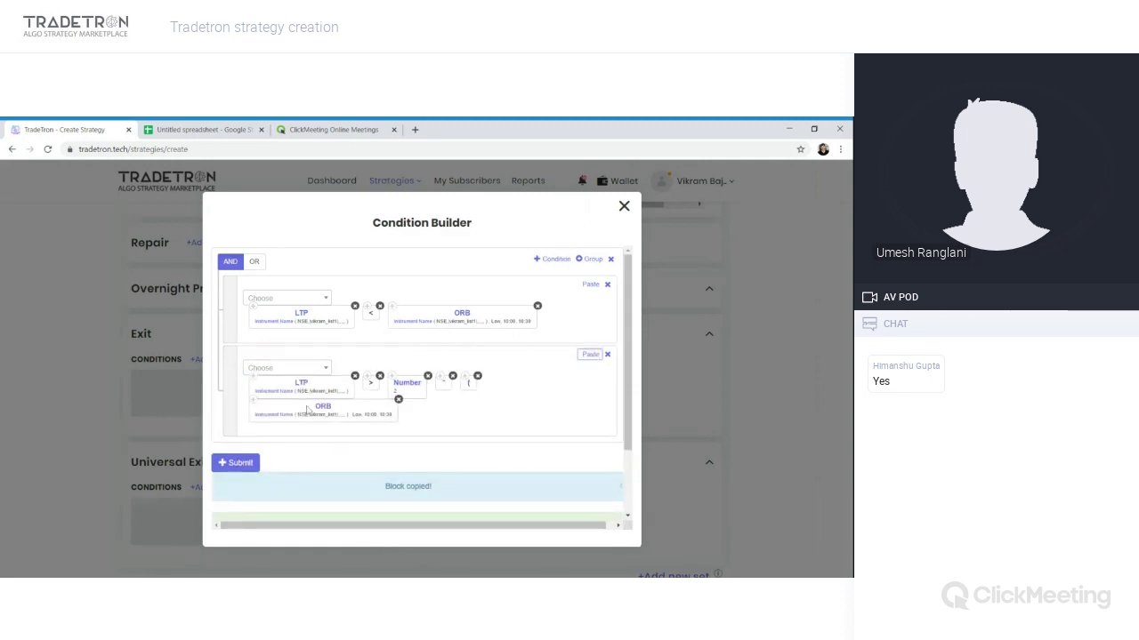
pyautogui.click(321, 409)
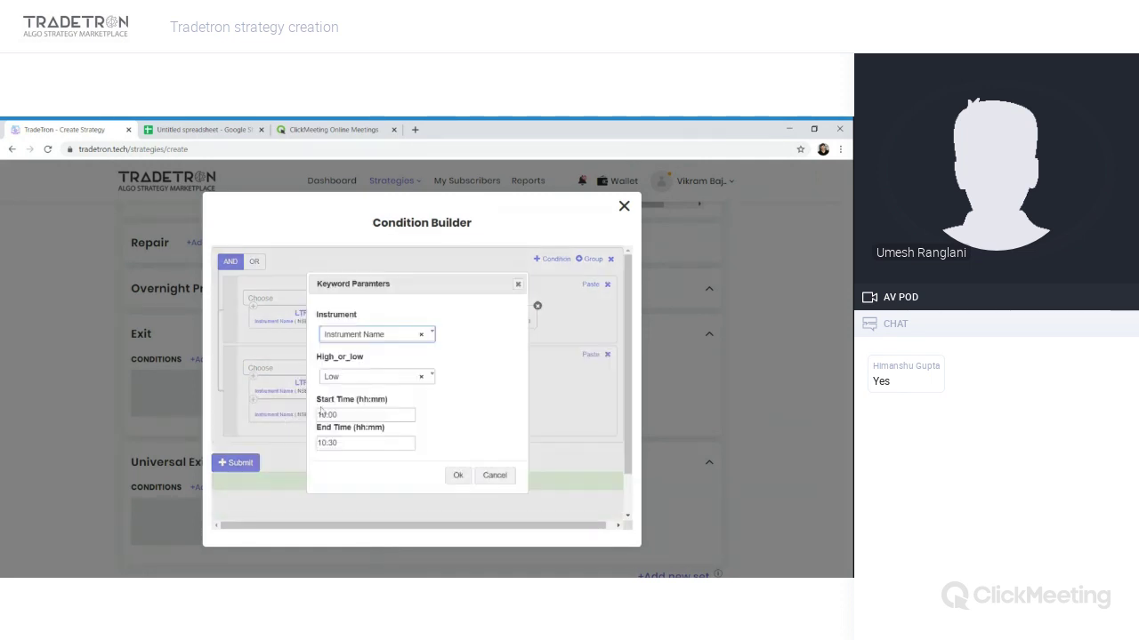
pyautogui.click(374, 379)
pyautogui.click(363, 415)
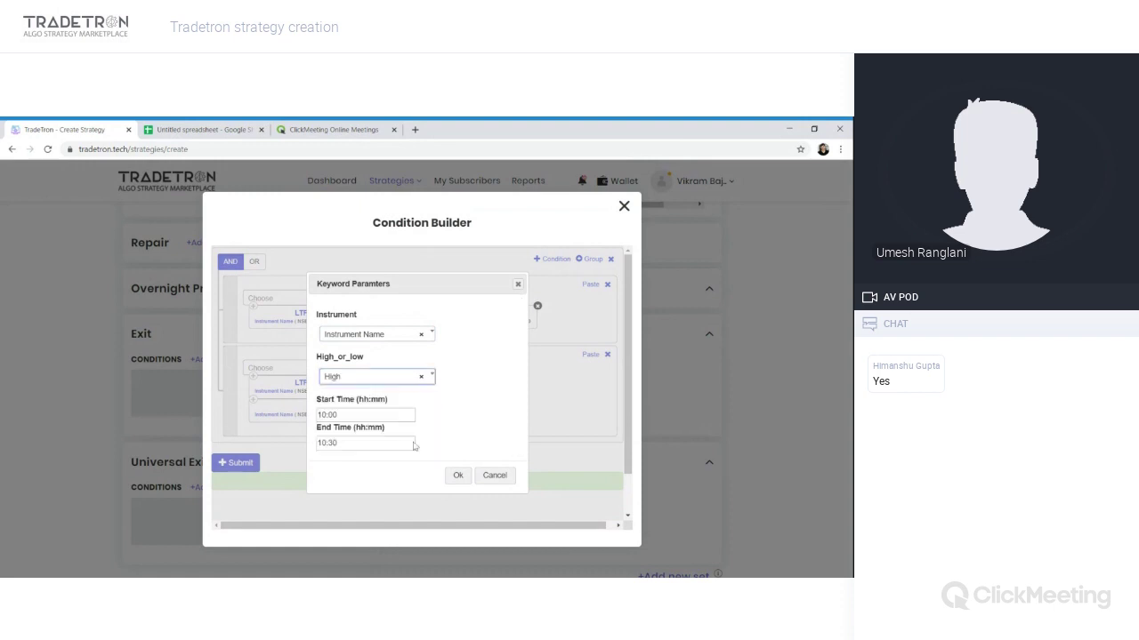
pyautogui.click(457, 475)
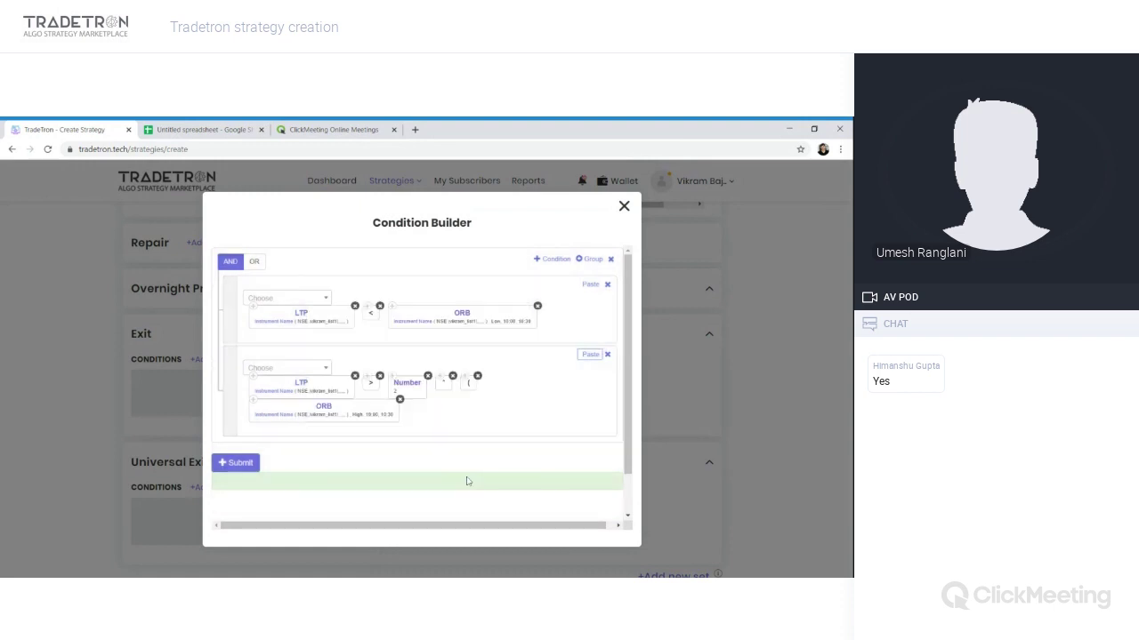
# Step: Append a minus operator and a copy of the High ORB block, with the copy's High_or_low set to Low
pyautogui.click(305, 372)
pyautogui.write('-')
pyautogui.press('Return')
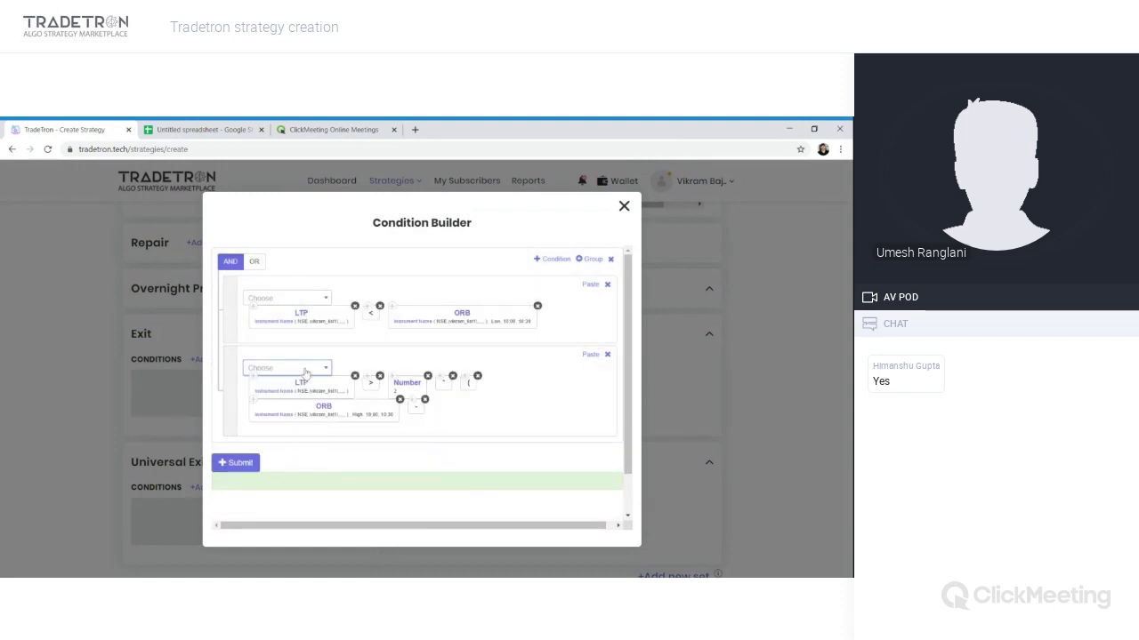
pyautogui.click(255, 399)
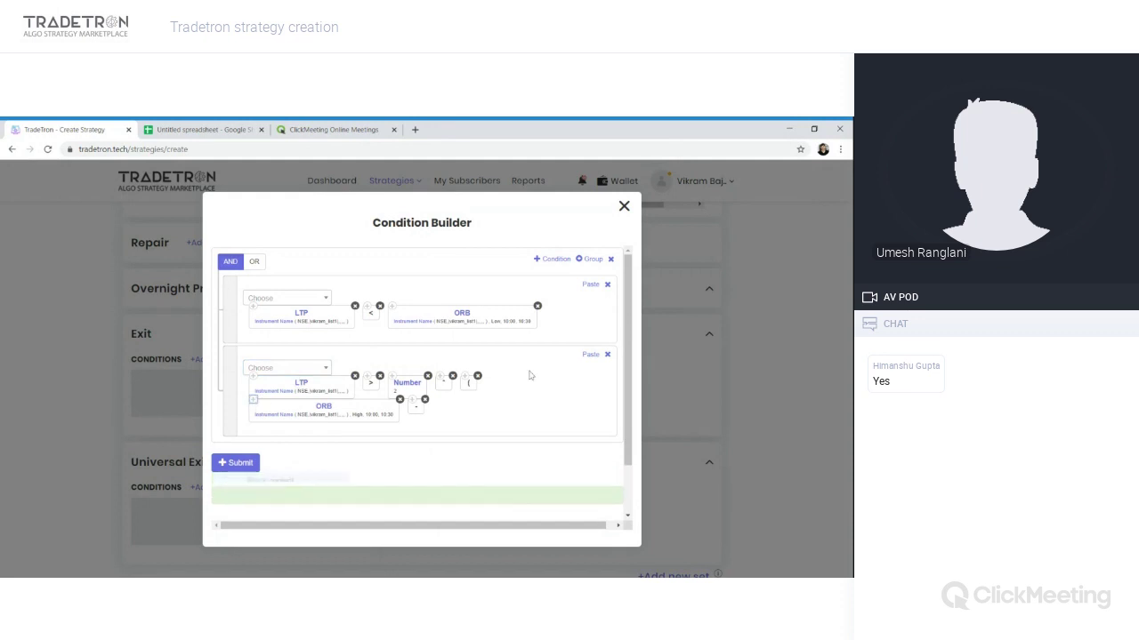
pyautogui.click(594, 358)
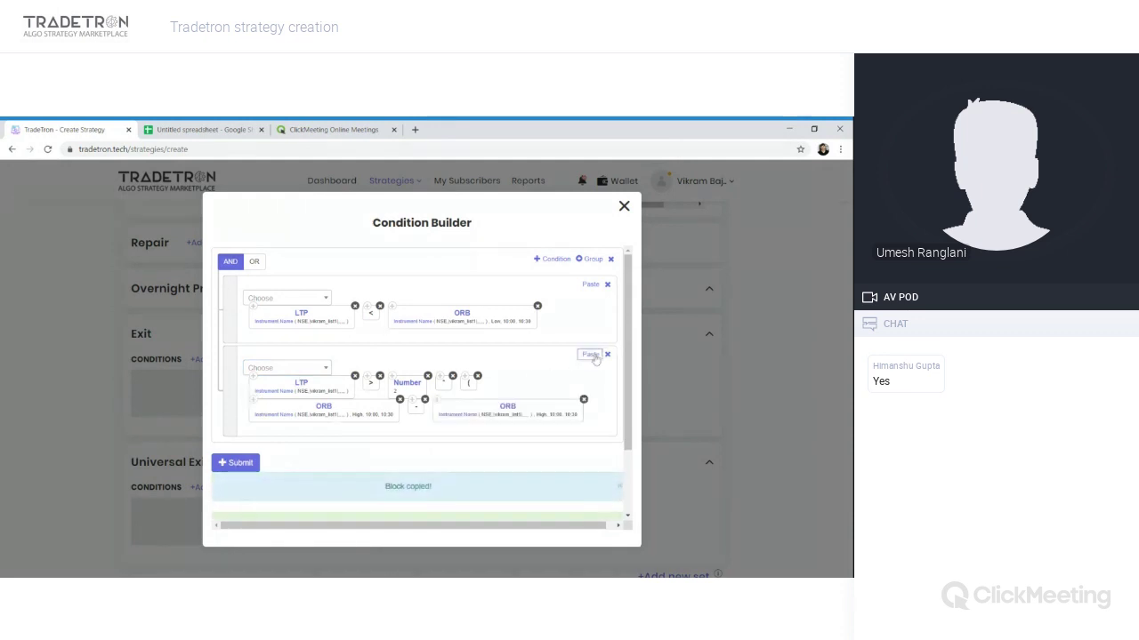
pyautogui.click(511, 409)
pyautogui.click(355, 377)
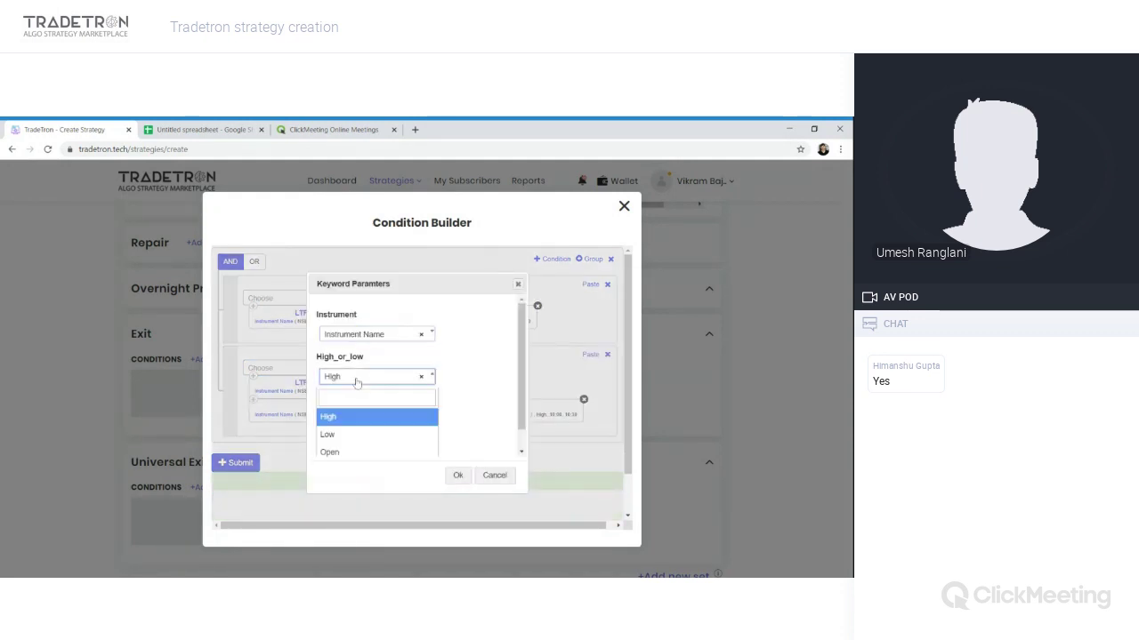
pyautogui.click(351, 433)
pyautogui.click(463, 475)
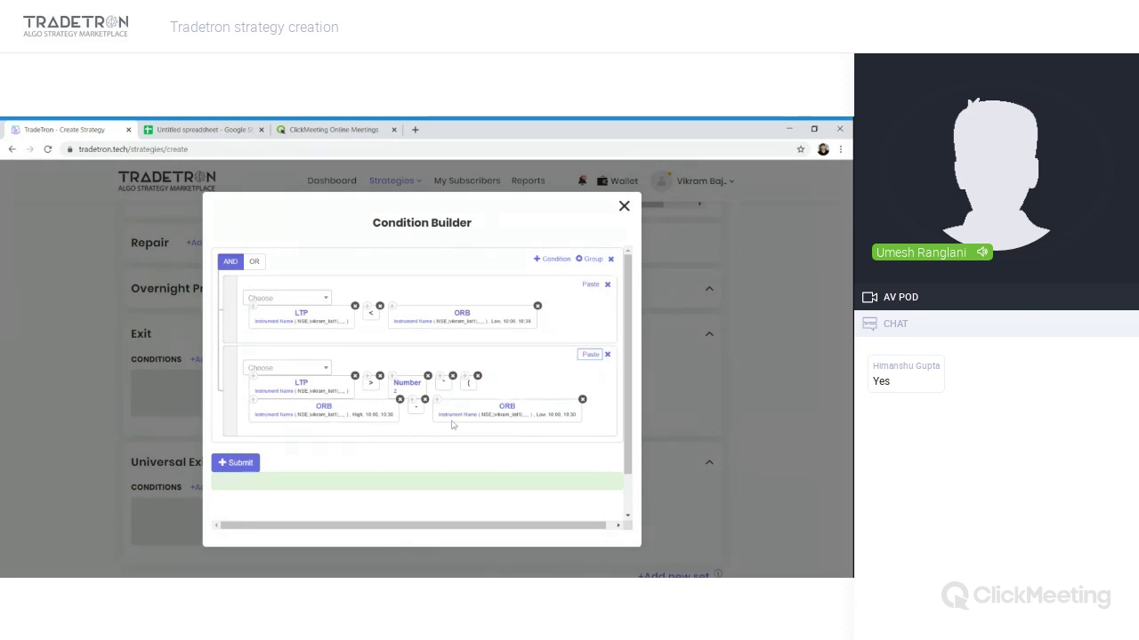
# Step: Append a closing parenthesis and a plus operator to the second exit condition
pyautogui.click(323, 372)
pyautogui.write(')')
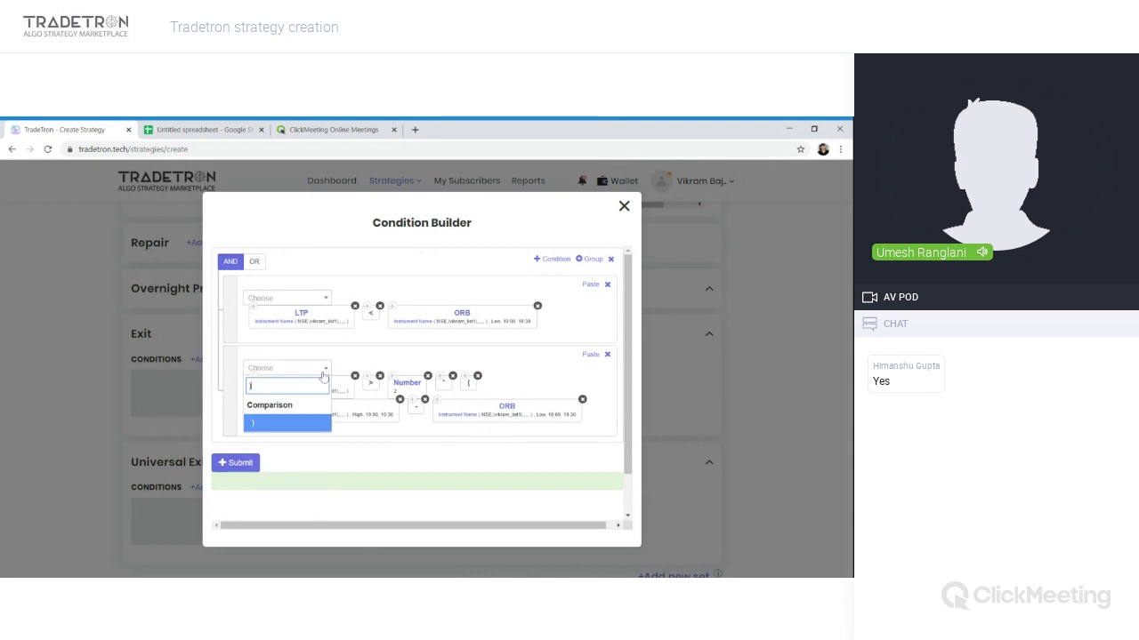
pyautogui.click(281, 419)
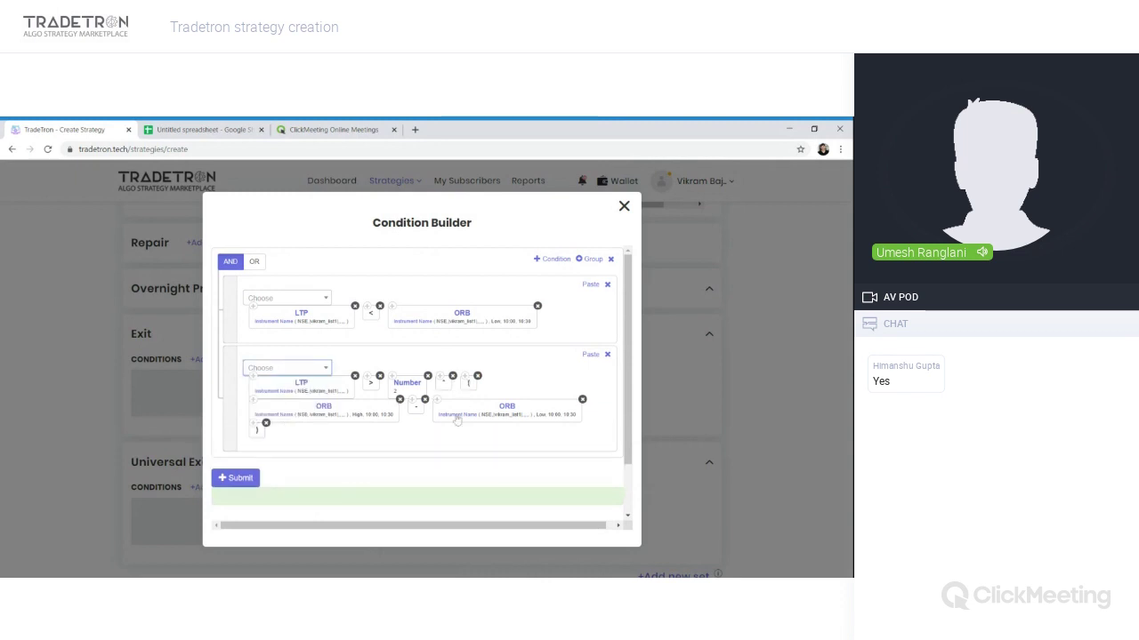
pyautogui.click(307, 369)
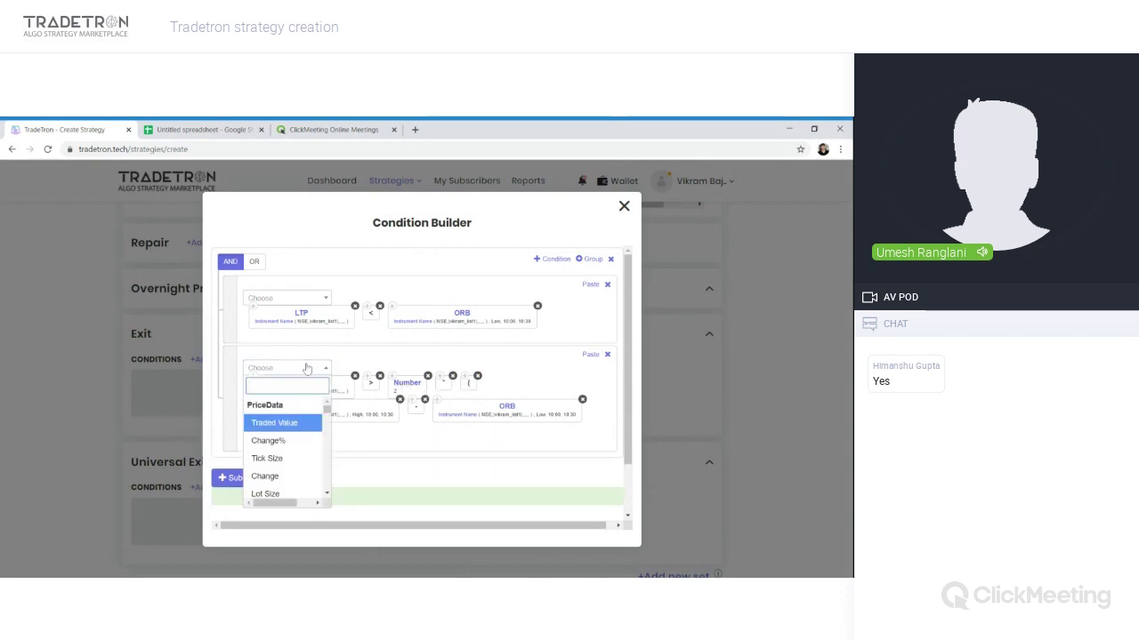
pyautogui.write('+')
pyautogui.click(254, 459)
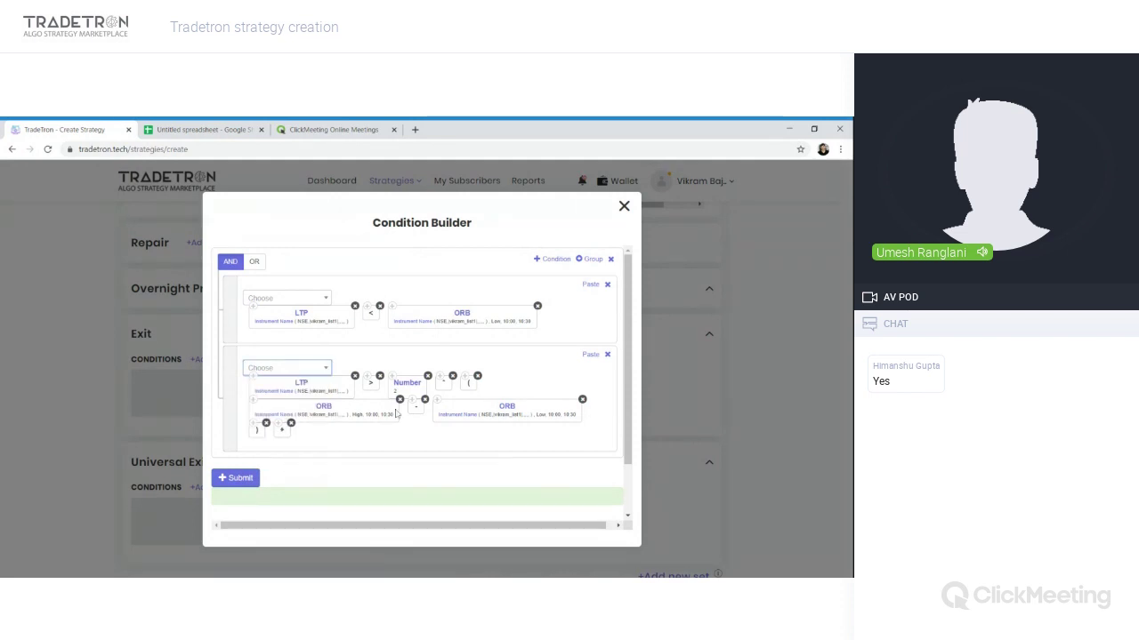
# Step: Add a Traded Instrument keyword with condition type Entry, field price and the custom list as underlying
pyautogui.click(284, 369)
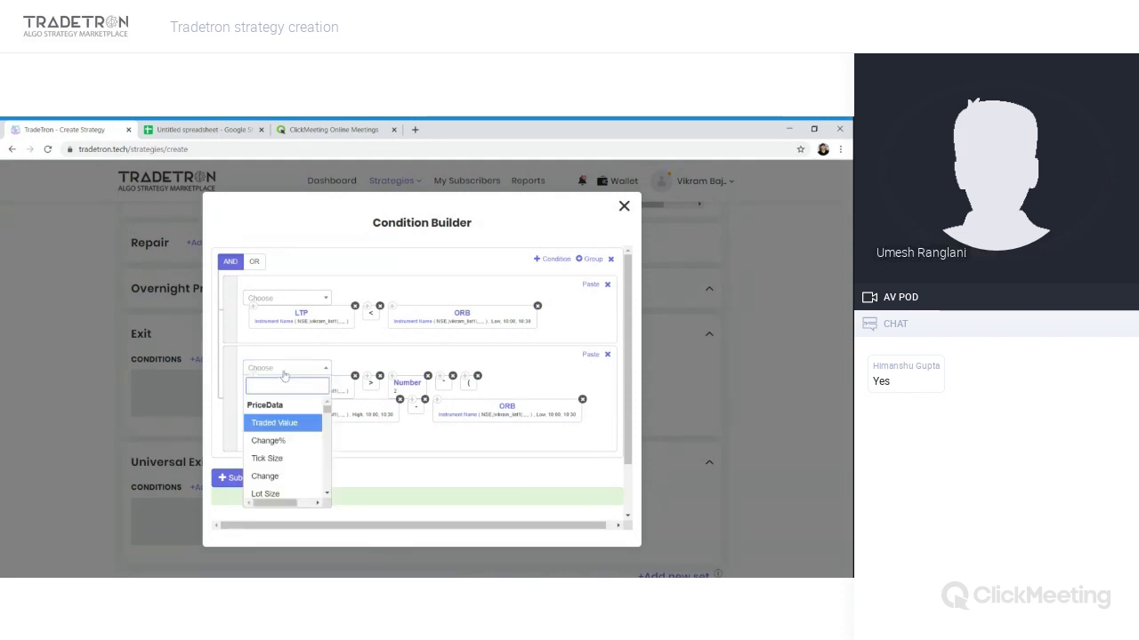
pyautogui.write('trade')
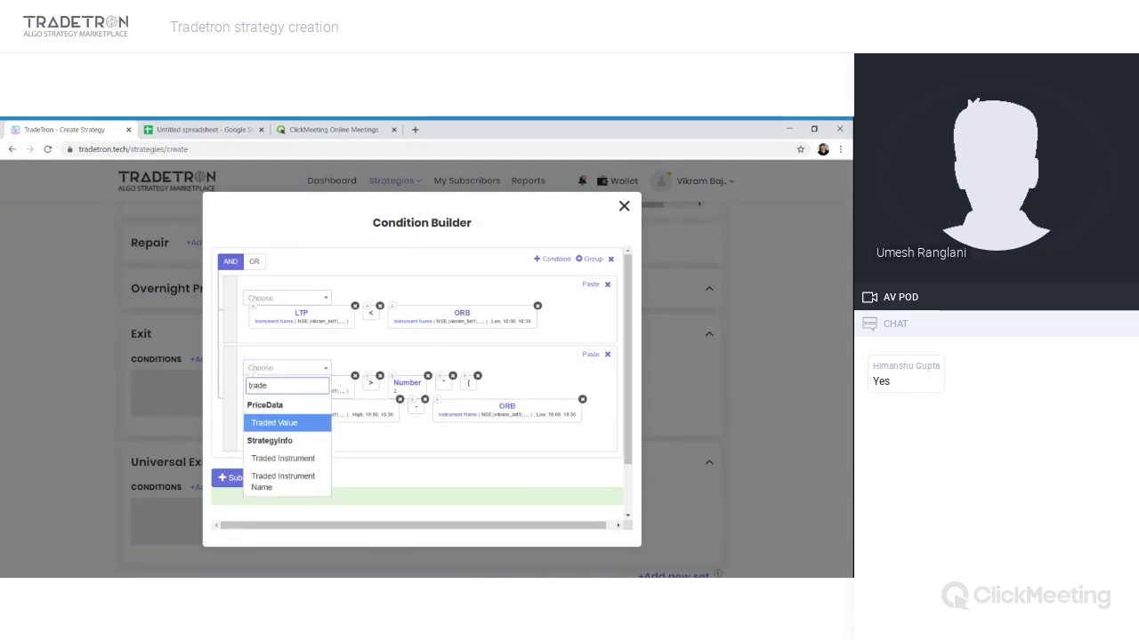
pyautogui.press('Down')
pyautogui.press('Return')
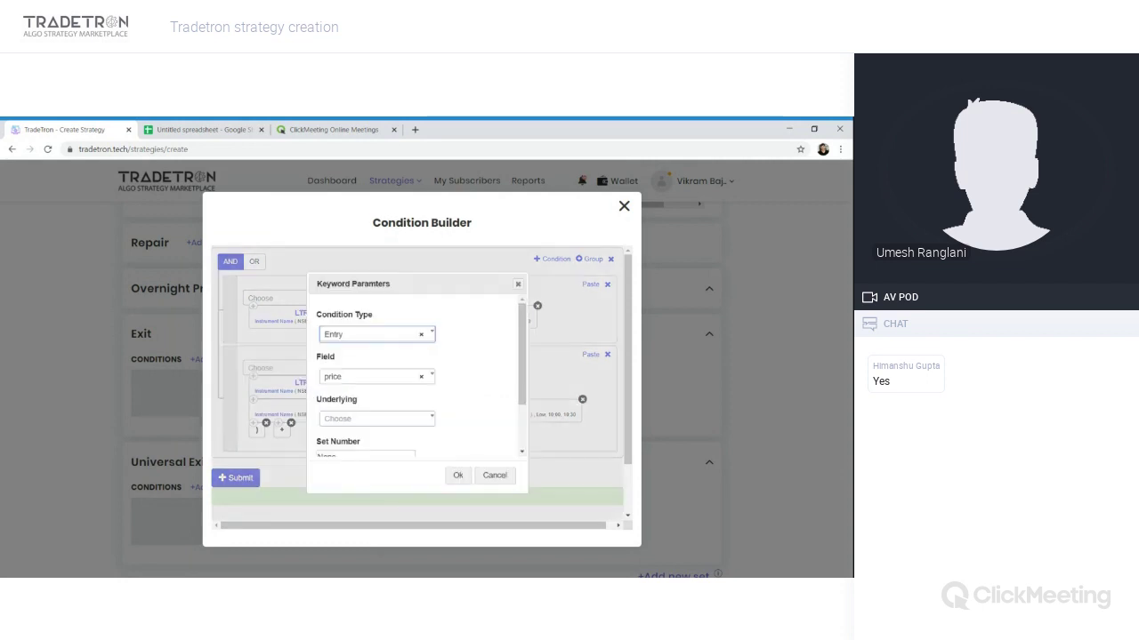
pyautogui.press('Tab')
pyautogui.press('Tab')
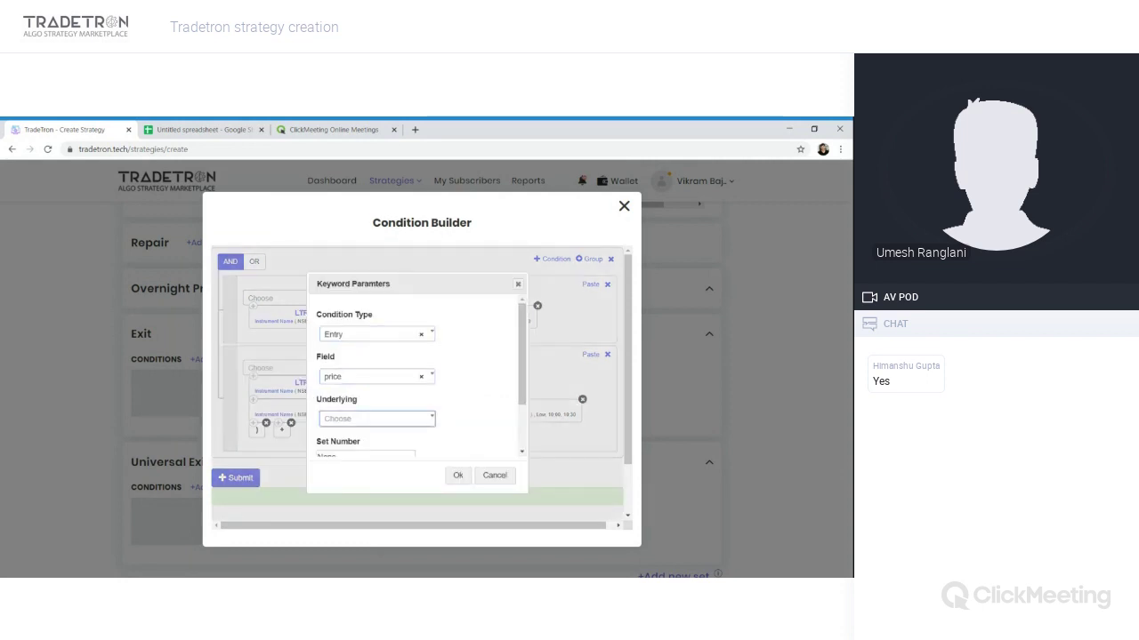
pyautogui.press('Down')
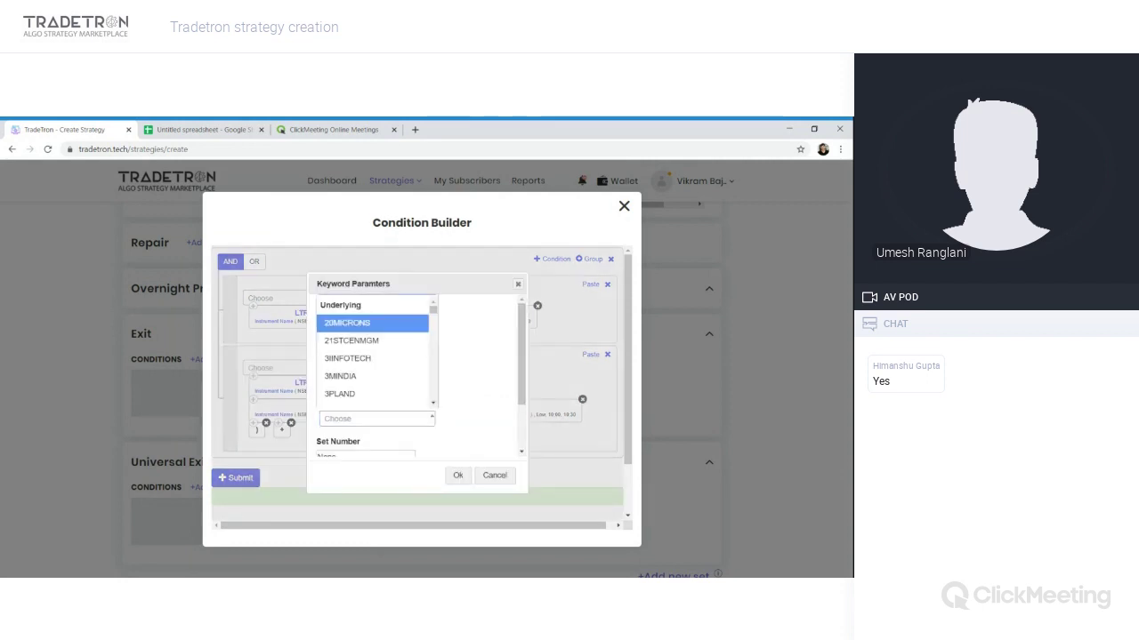
pyautogui.press('Down')
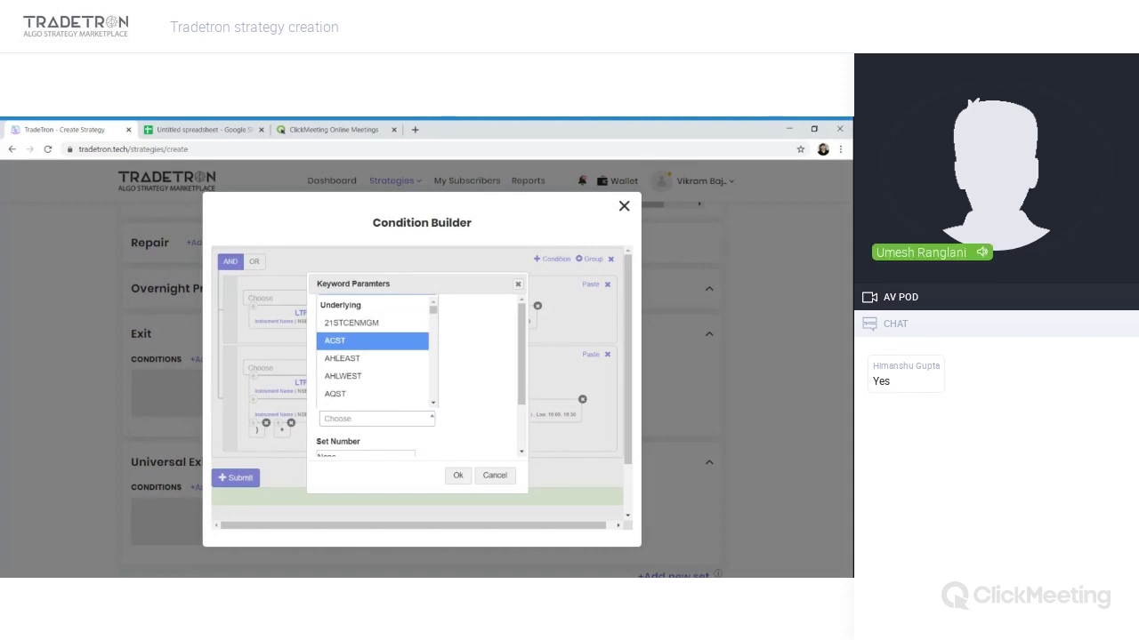
pyautogui.press('Home')
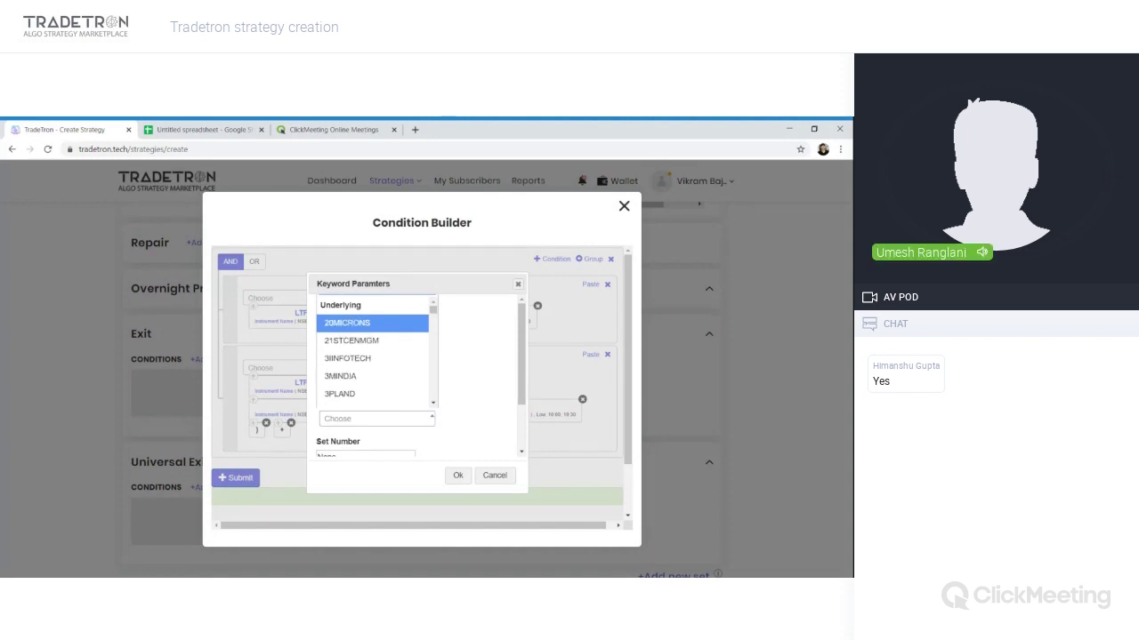
pyautogui.write('list')
pyautogui.press('Return')
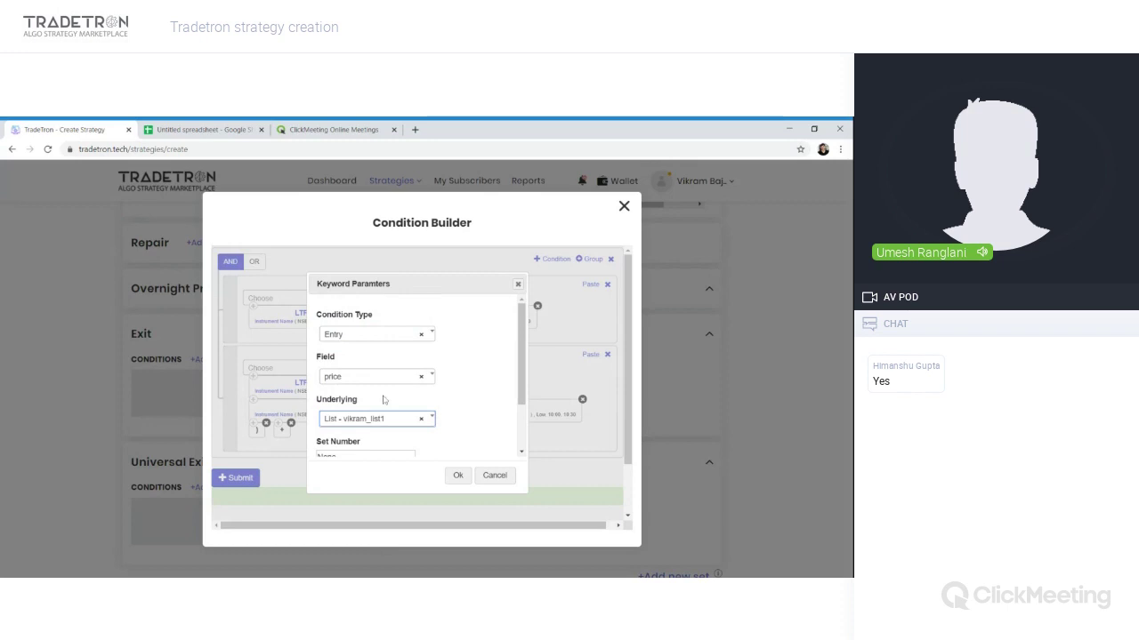
# Step: Set the Traded Instrument's set number, condition number and leg number to 1 each and accept the parameters
pyautogui.press('Tab')
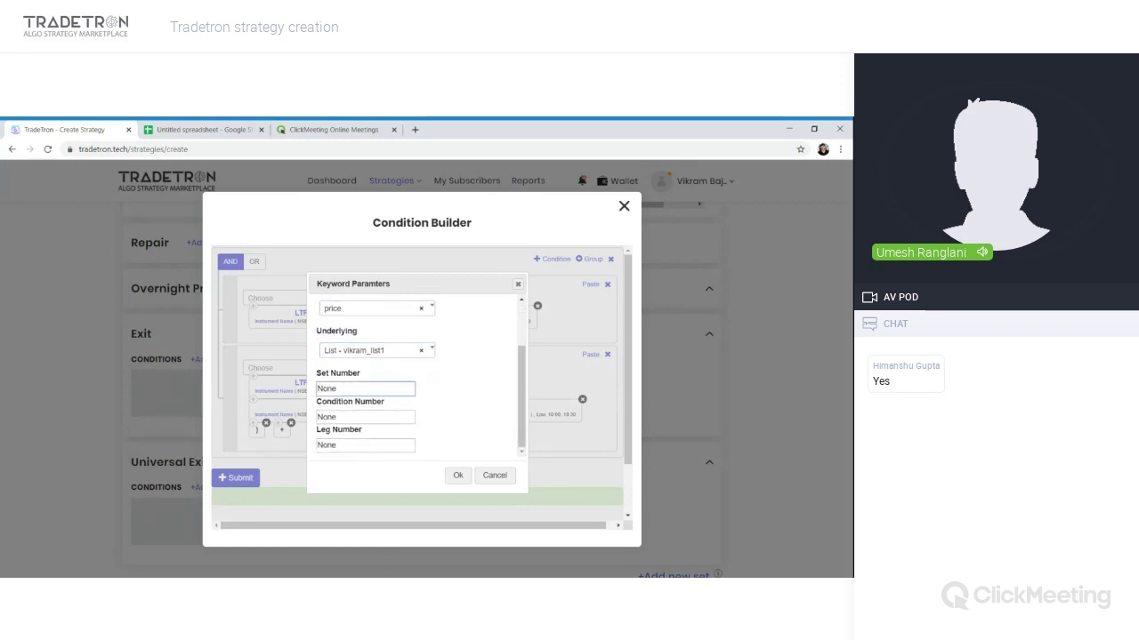
pyautogui.write('1')
pyautogui.press('Tab')
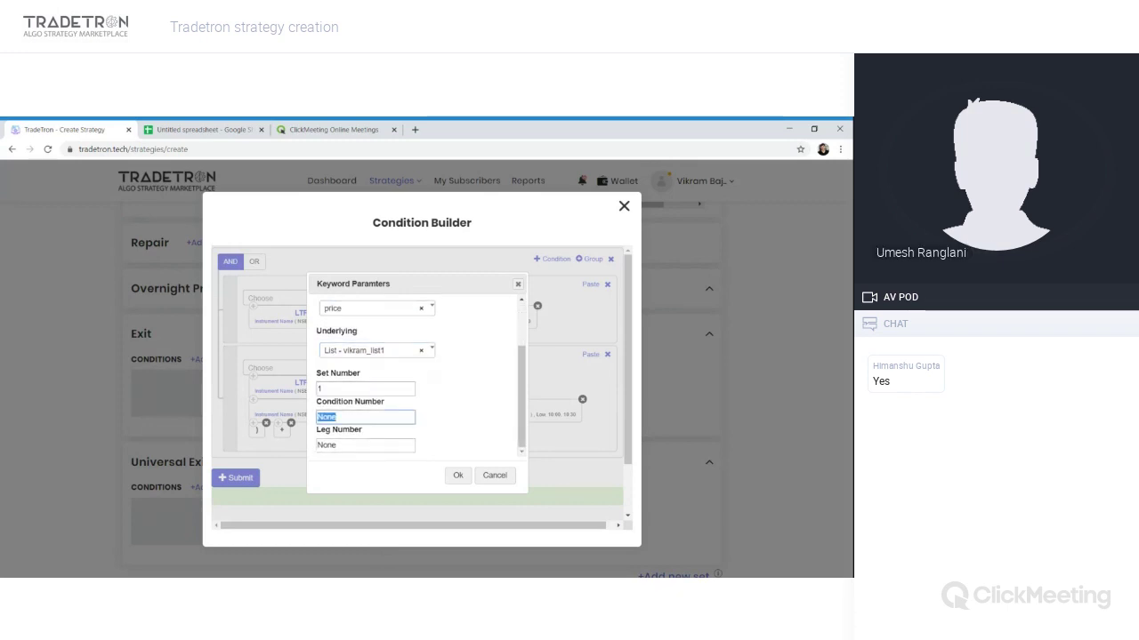
pyautogui.write('1')
pyautogui.press('Tab')
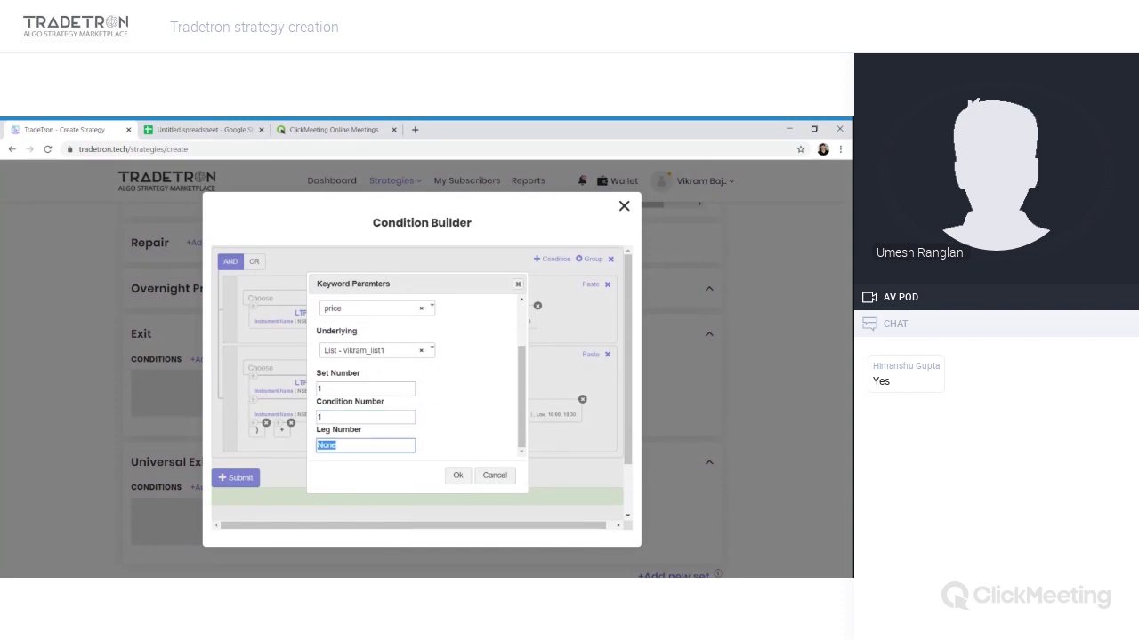
pyautogui.write('1')
pyautogui.click(457, 475)
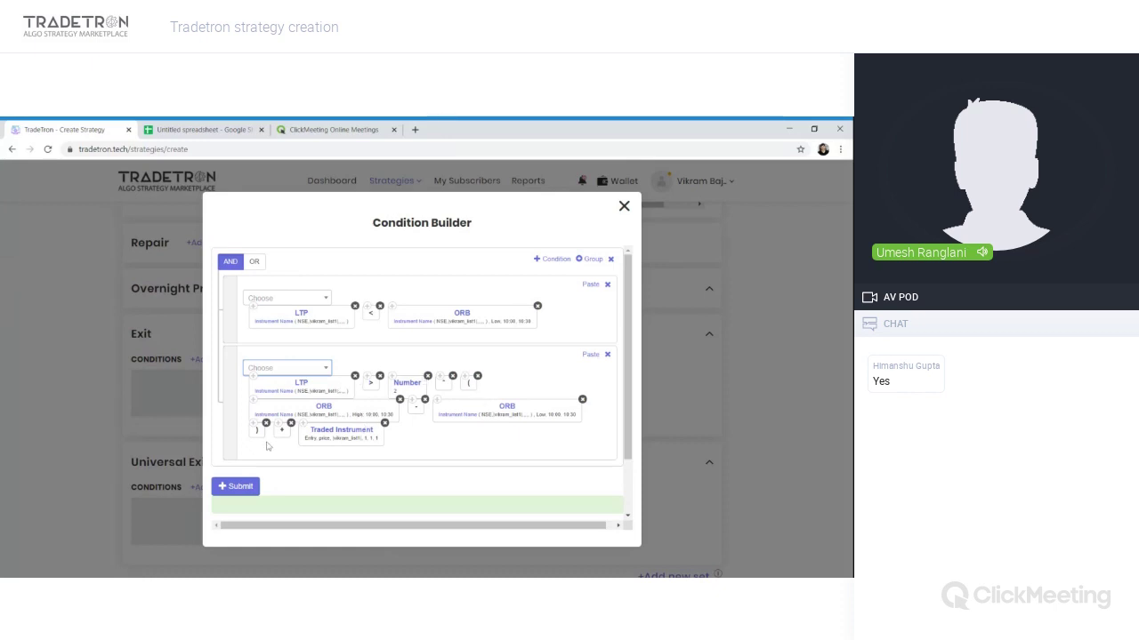
# Step: Submit the finished exit condition and add a second set to the strategy
pyautogui.click(234, 486)
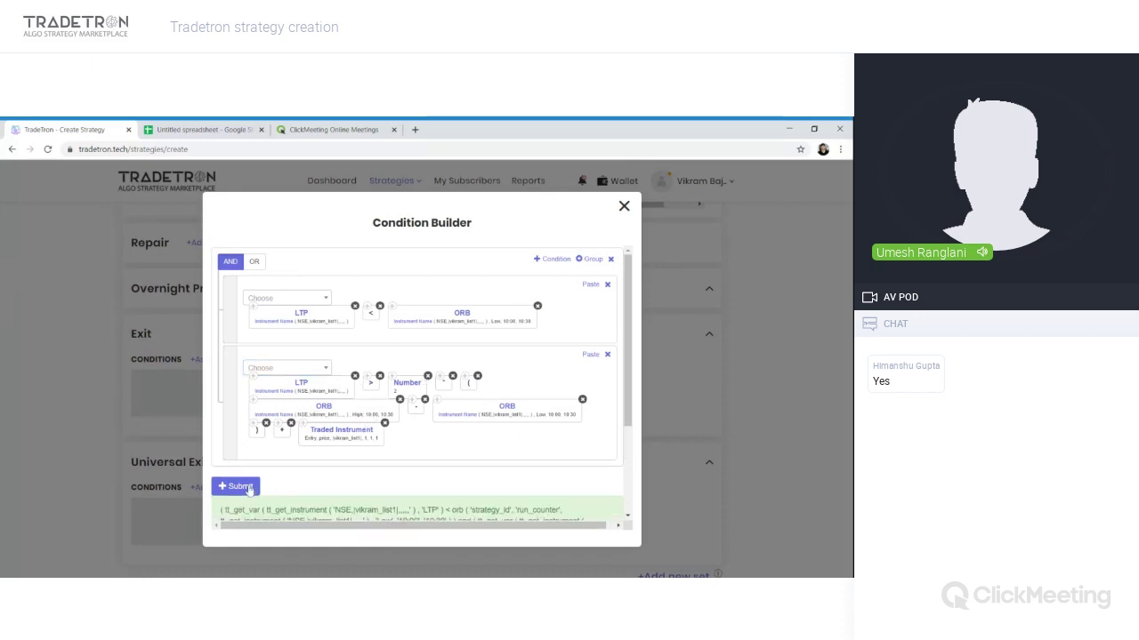
pyautogui.scroll(-3, 370, 472)
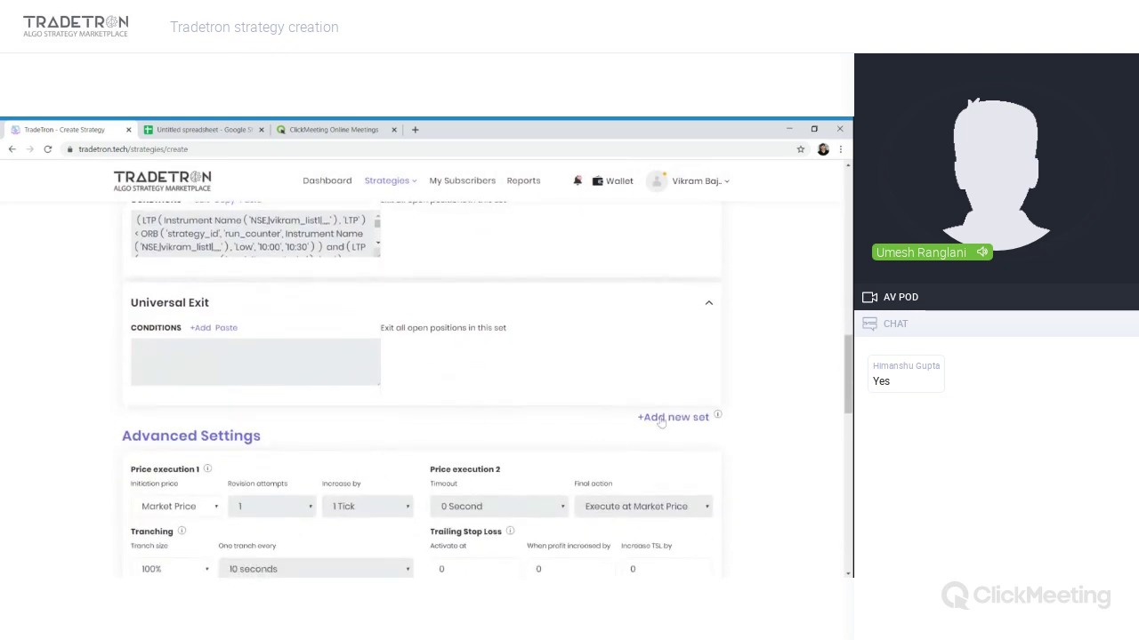
pyautogui.click(674, 430)
# Step: Assign Set 1's custom list to Set 2 and copy Set 1's entry condition into Set 2's exit condition
pyautogui.scroll(5, 583, 346)
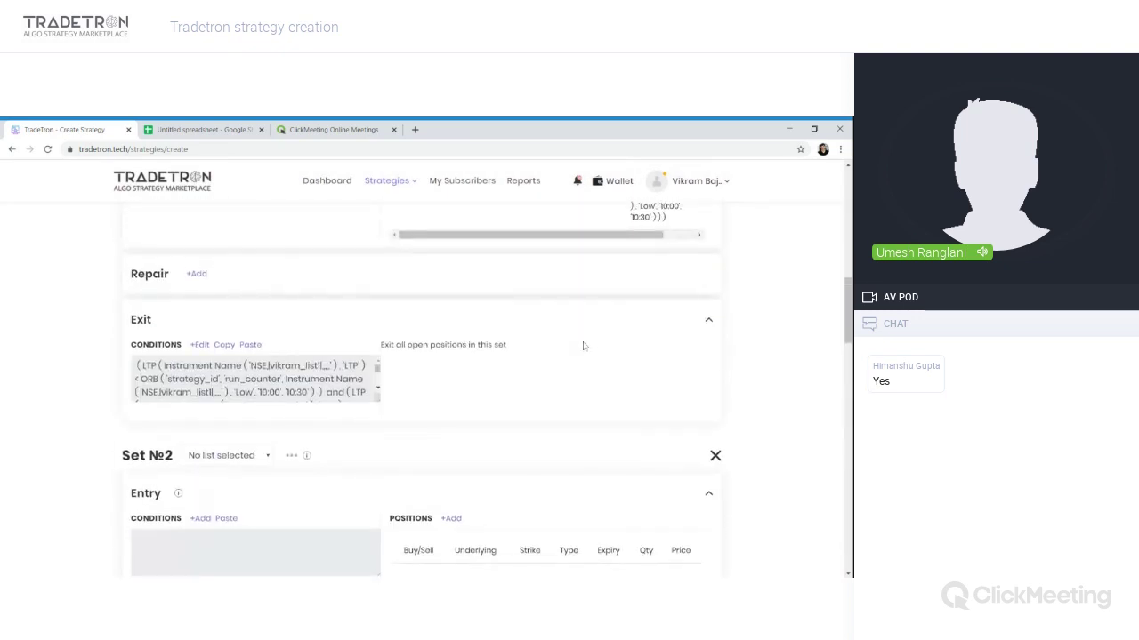
pyautogui.scroll(3, 584, 346)
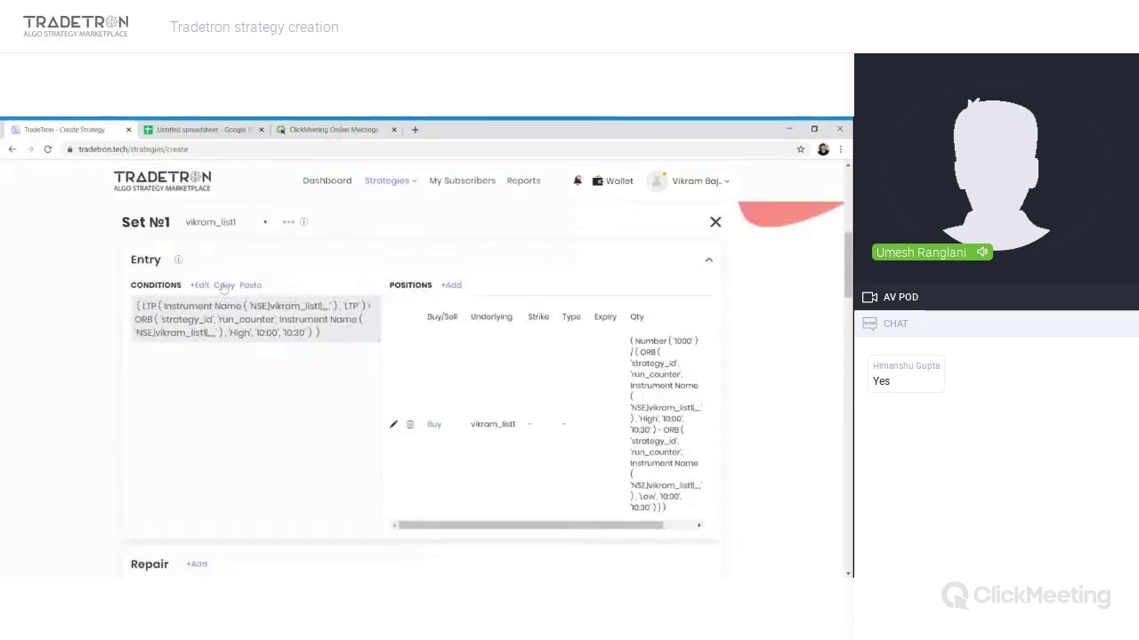
pyautogui.scroll(-1, 301, 395)
pyautogui.scroll(-4, 301, 395)
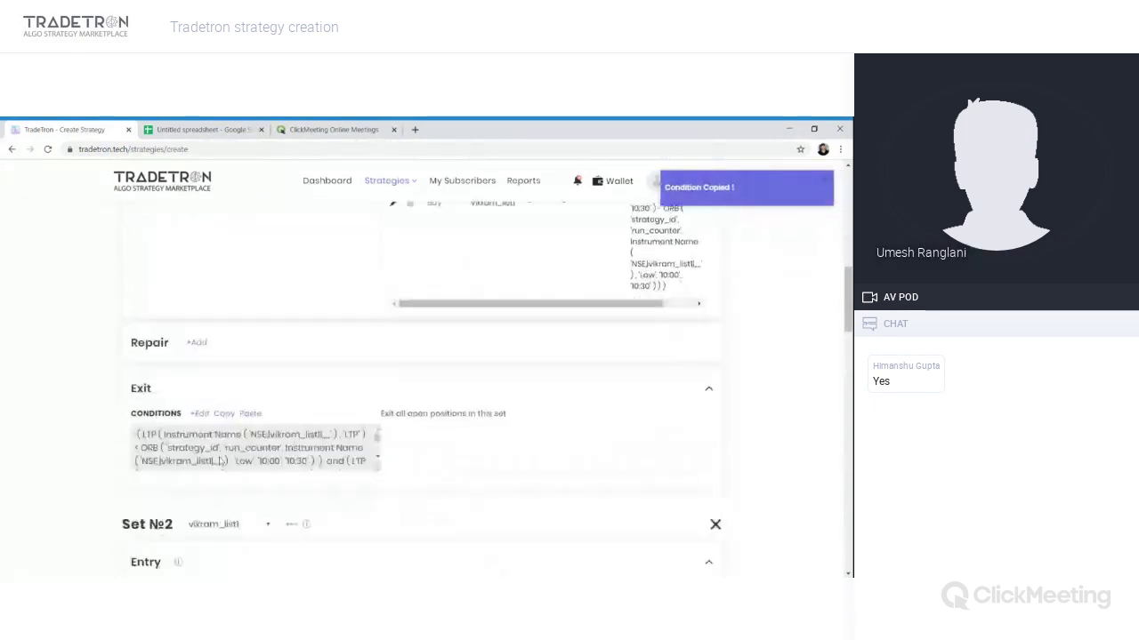
pyautogui.scroll(-3, 219, 461)
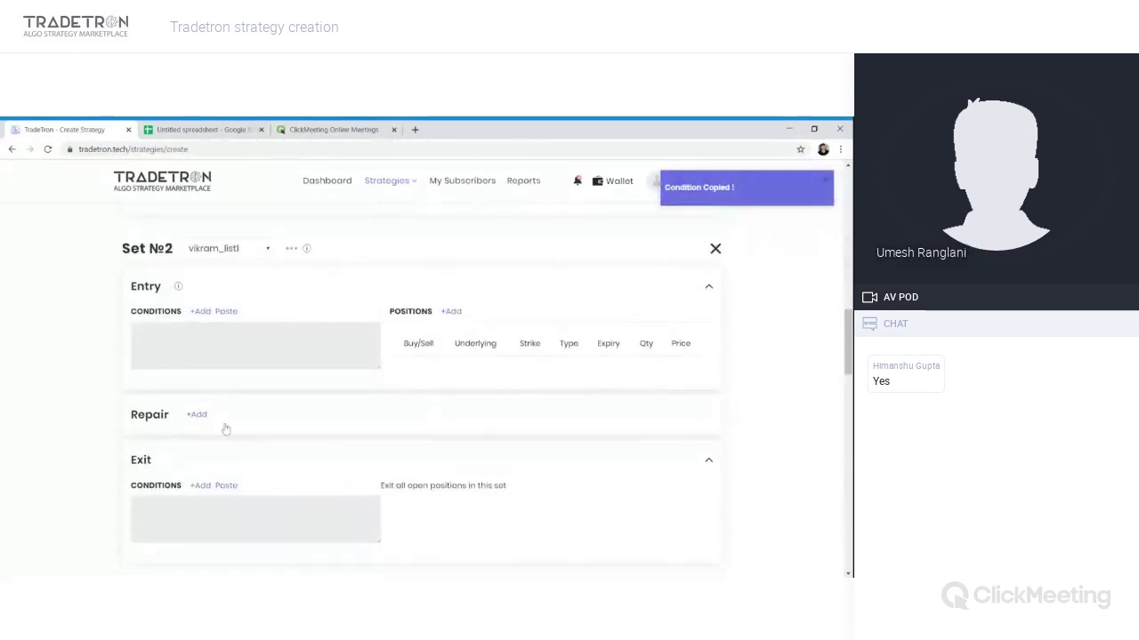
pyautogui.click(226, 485)
pyautogui.scroll(-2, 224, 401)
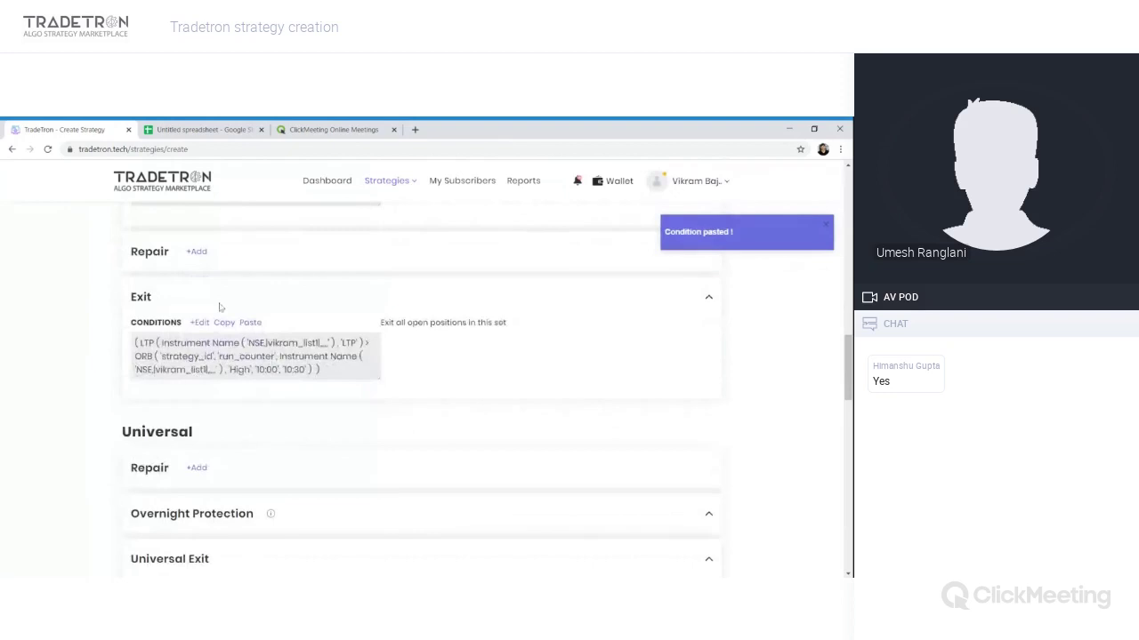
# Step: Paste the copied condition into Set 2's entry and change it to LTP < ORB with the Low option
pyautogui.scroll(2, 219, 307)
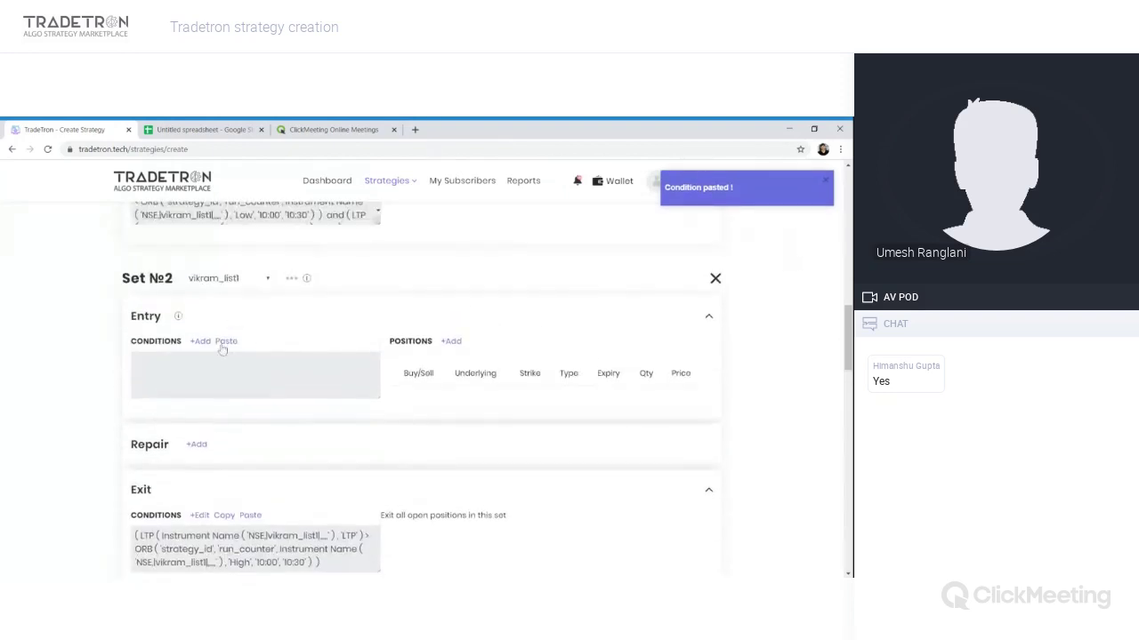
pyautogui.click(224, 342)
pyautogui.click(204, 342)
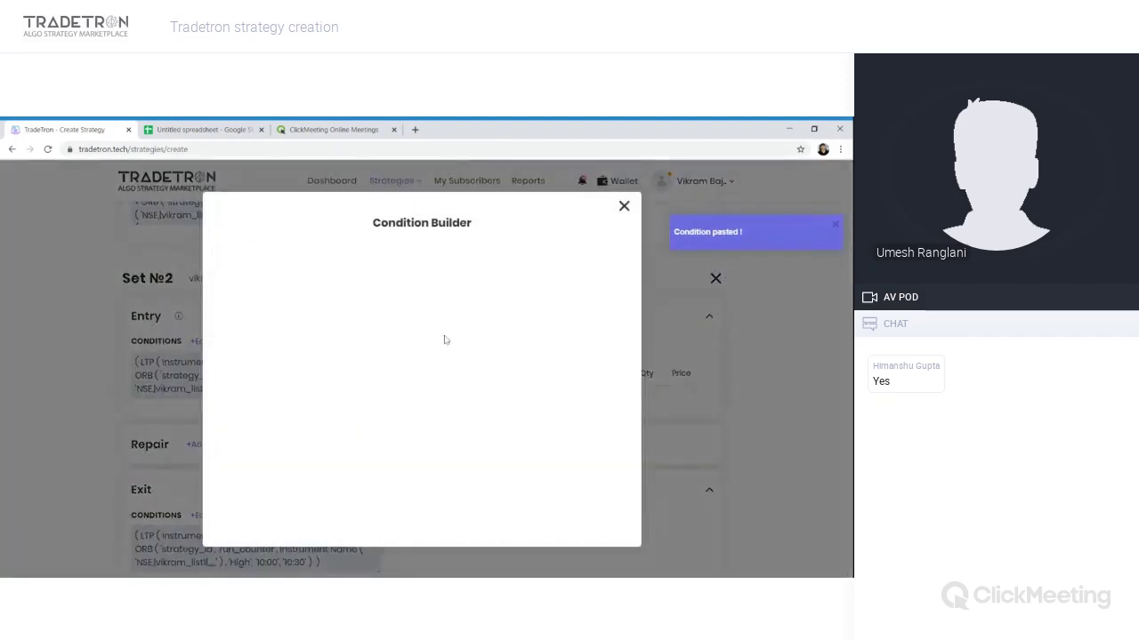
pyautogui.click(321, 304)
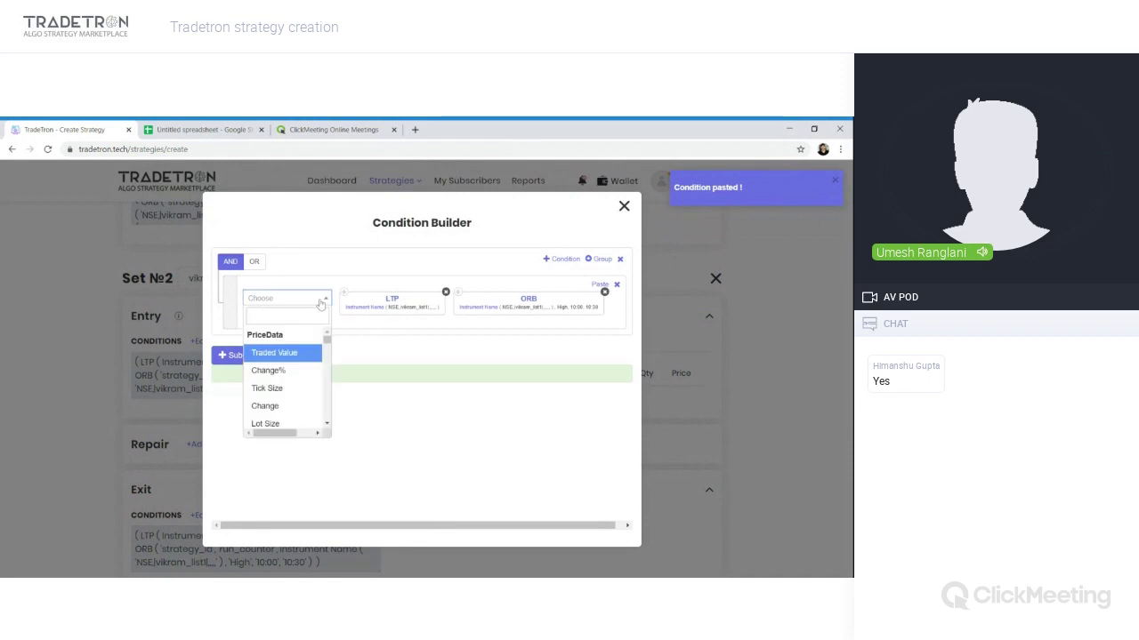
pyautogui.click(383, 306)
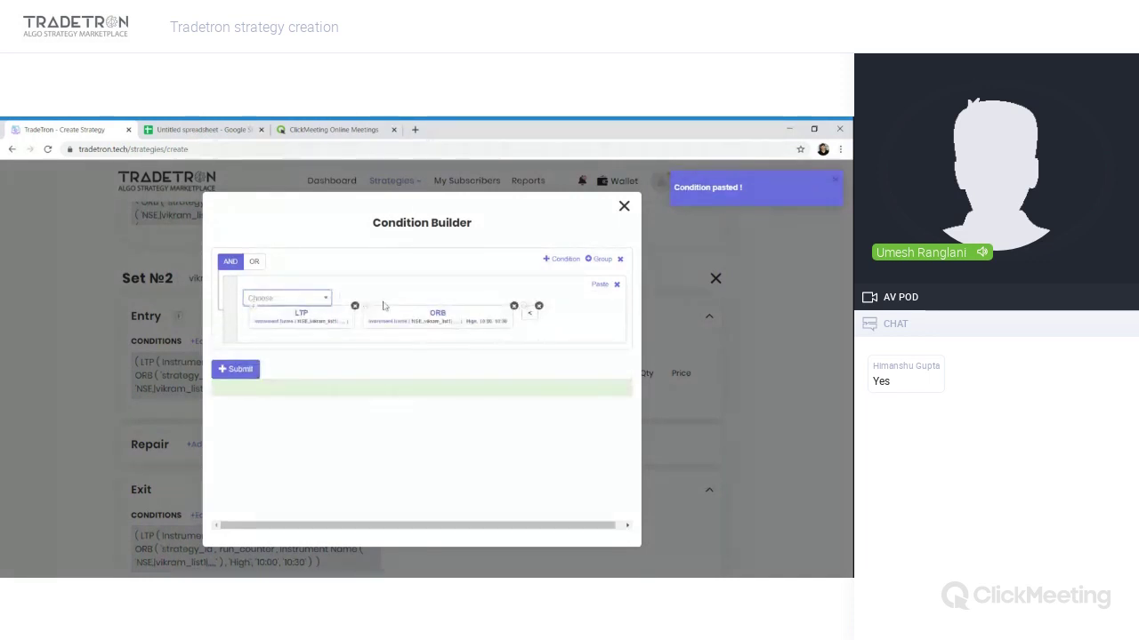
pyautogui.click(437, 313)
pyautogui.click(380, 376)
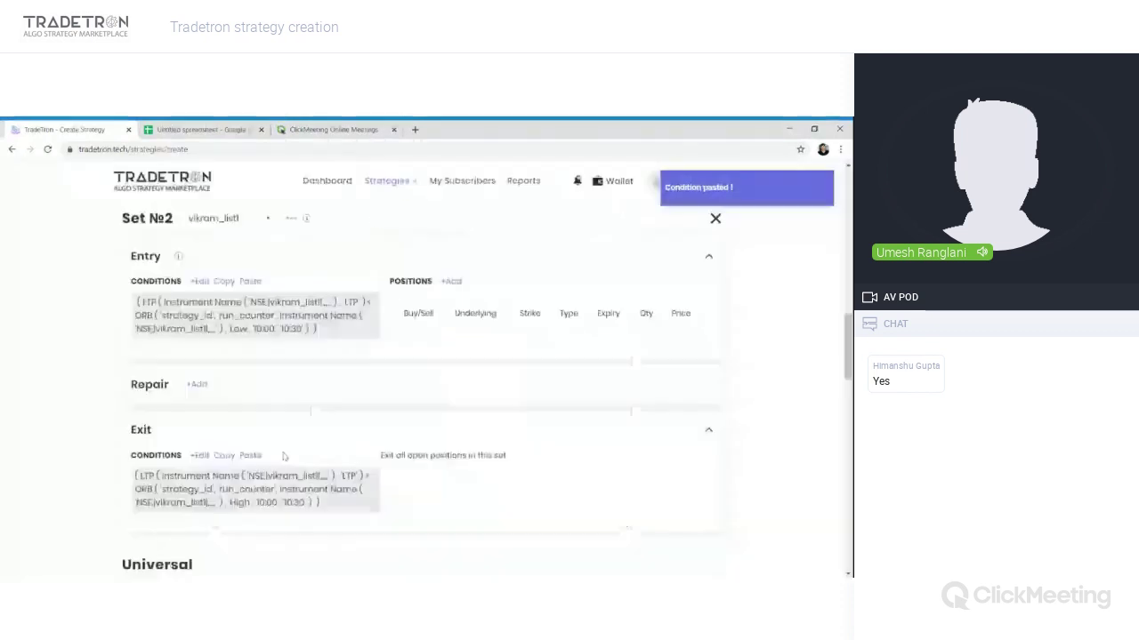
pyautogui.scroll(-2, 202, 361)
pyautogui.click(199, 360)
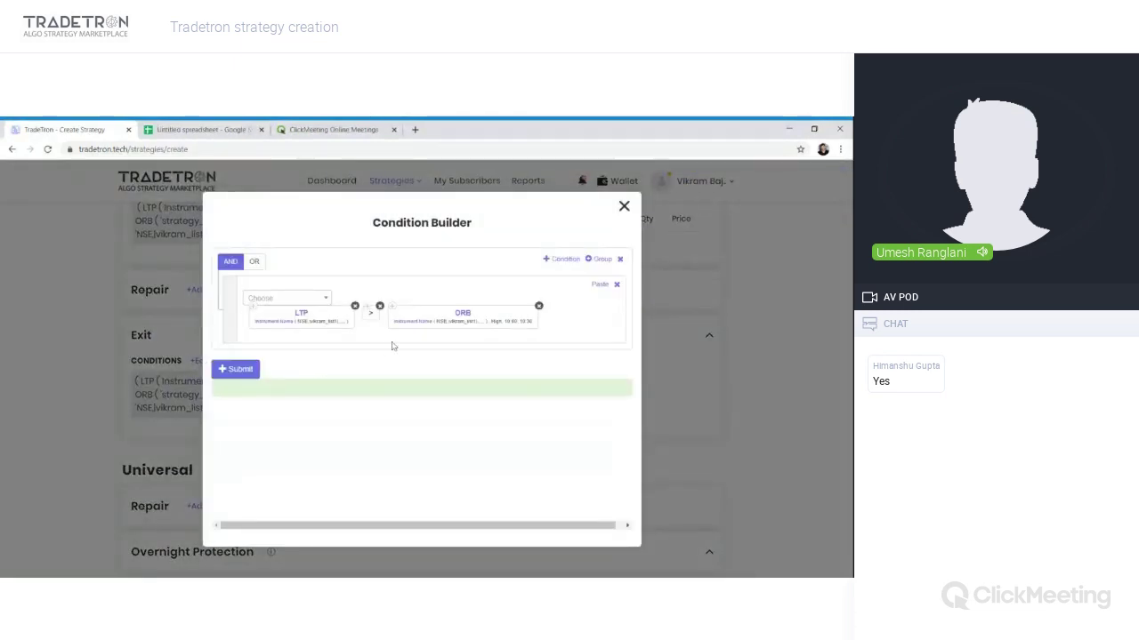
pyautogui.click(623, 207)
# Step: Replace Set 2's exit condition with a copy of Set 1's exit condition and open it for editing
pyautogui.click(250, 471)
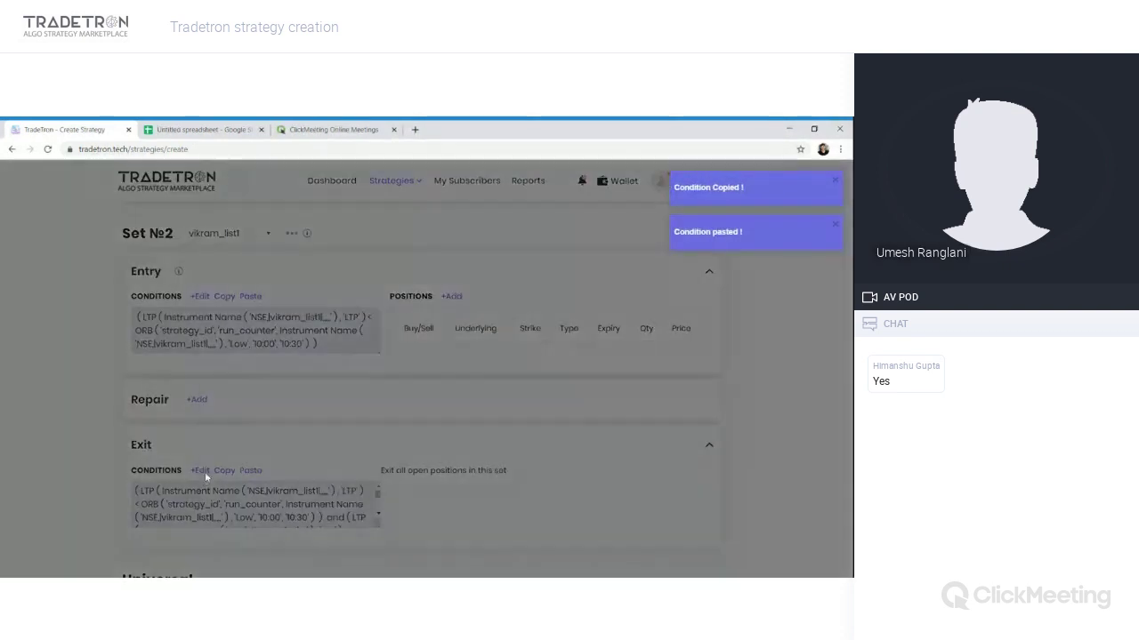
pyautogui.click(204, 474)
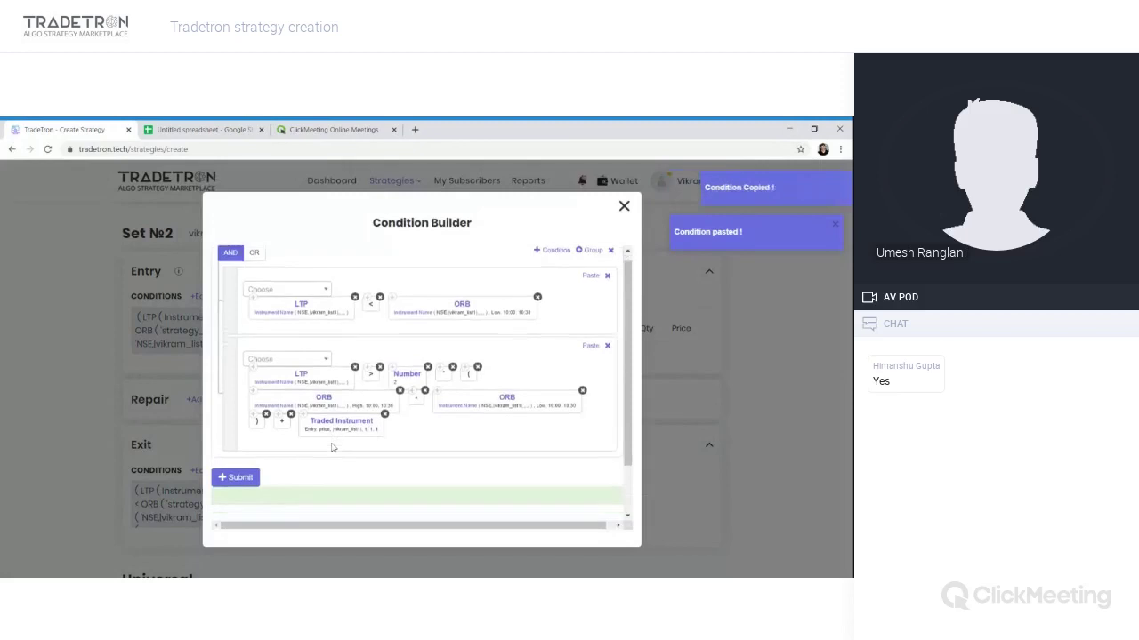
pyautogui.scroll(-2, 330, 450)
pyautogui.scroll(2, 375, 258)
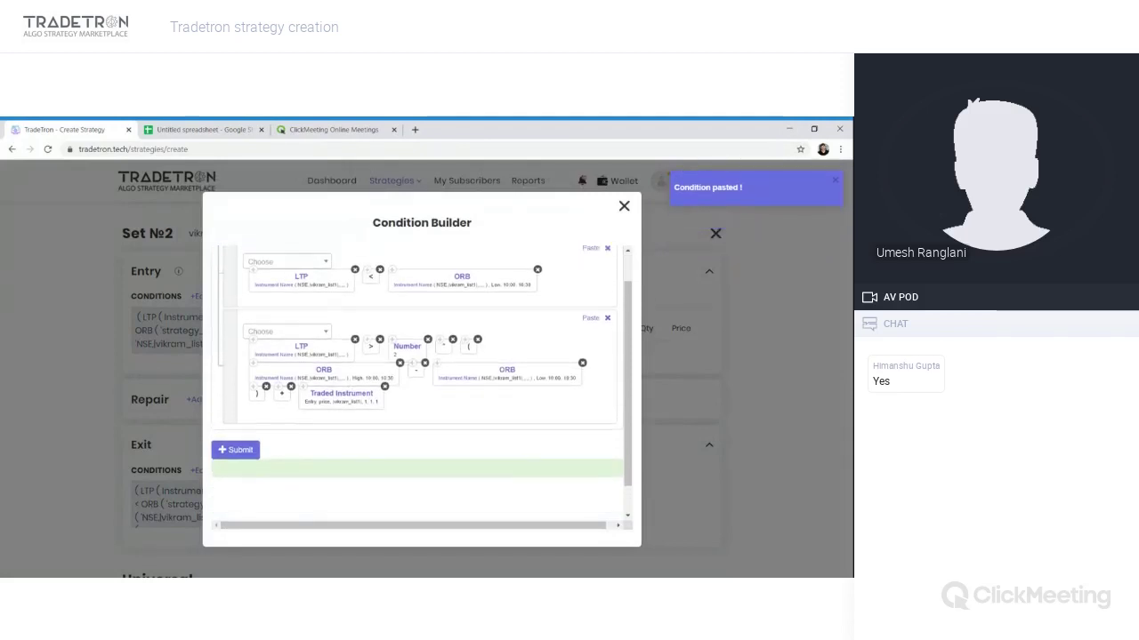
# Step: Change Set 2's first exit condition to LTP > ORB with the High option
pyautogui.click(380, 306)
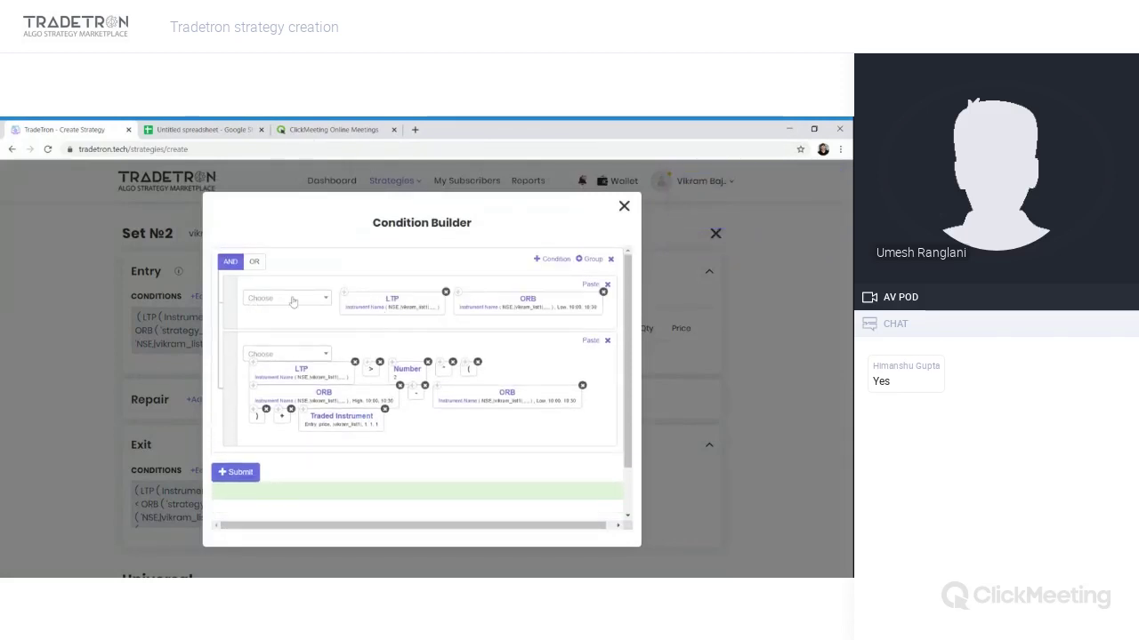
pyautogui.click(293, 299)
pyautogui.click(293, 301)
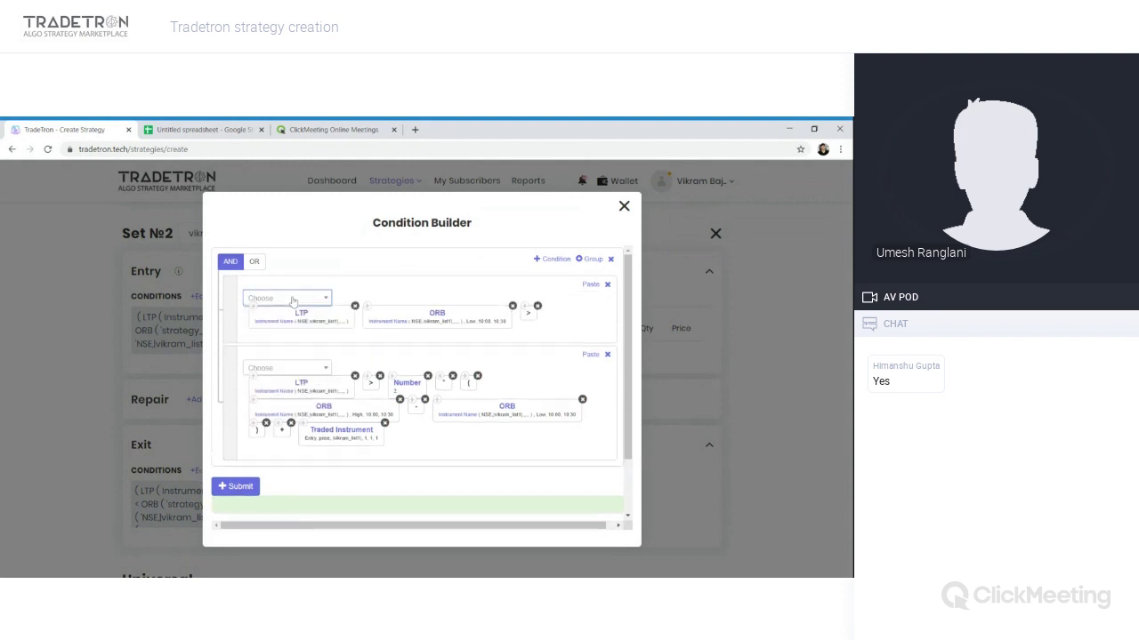
pyautogui.click(527, 315)
pyautogui.write('>')
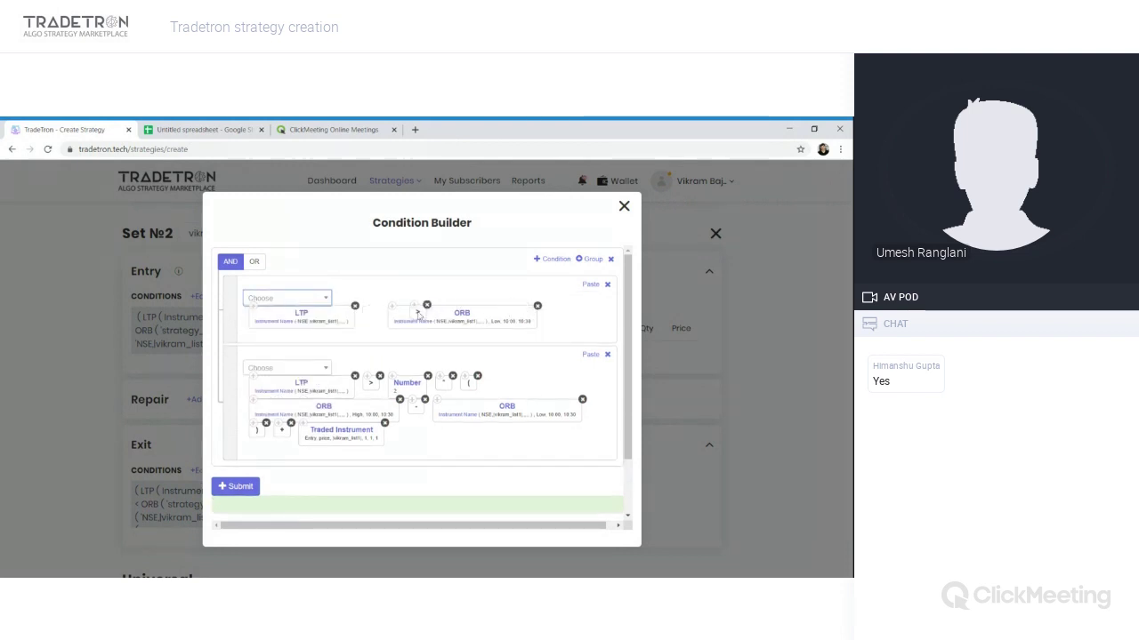
pyautogui.click(469, 317)
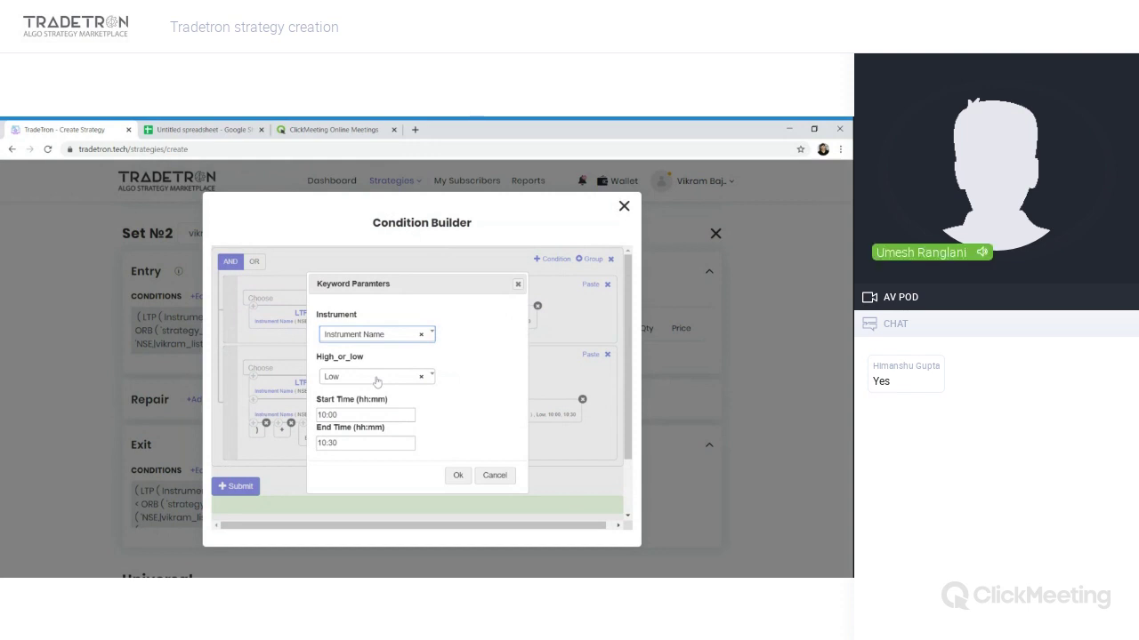
pyautogui.click(457, 475)
# Step: Replace the greater-than operator in Set 2's second exit condition with a less-than operator after LTP
pyautogui.scroll(-1, 465, 386)
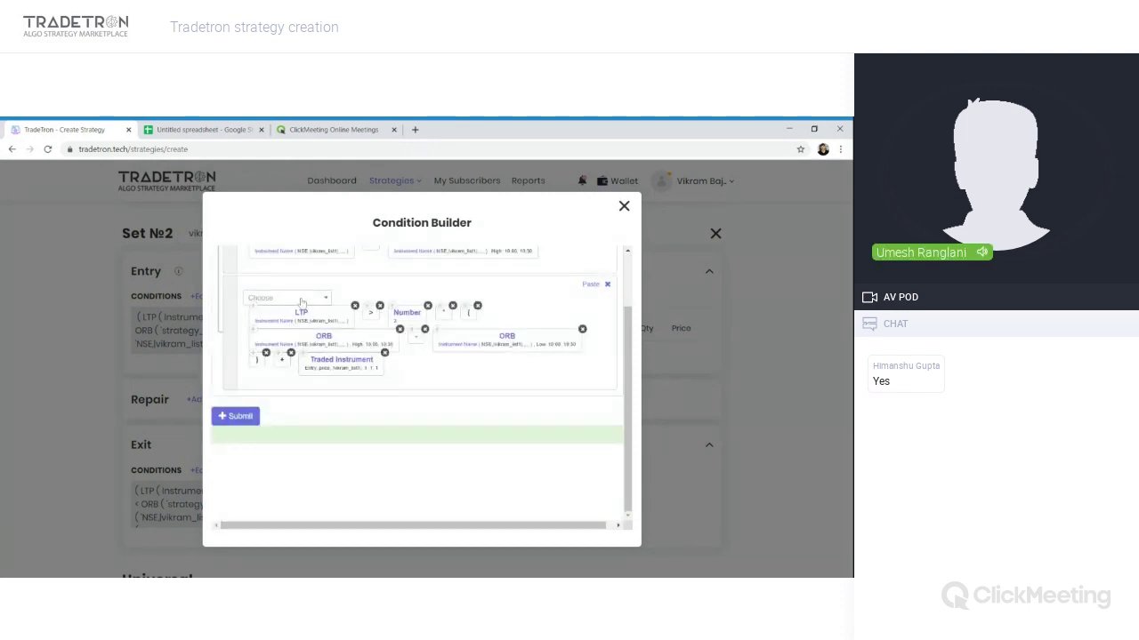
pyautogui.click(380, 305)
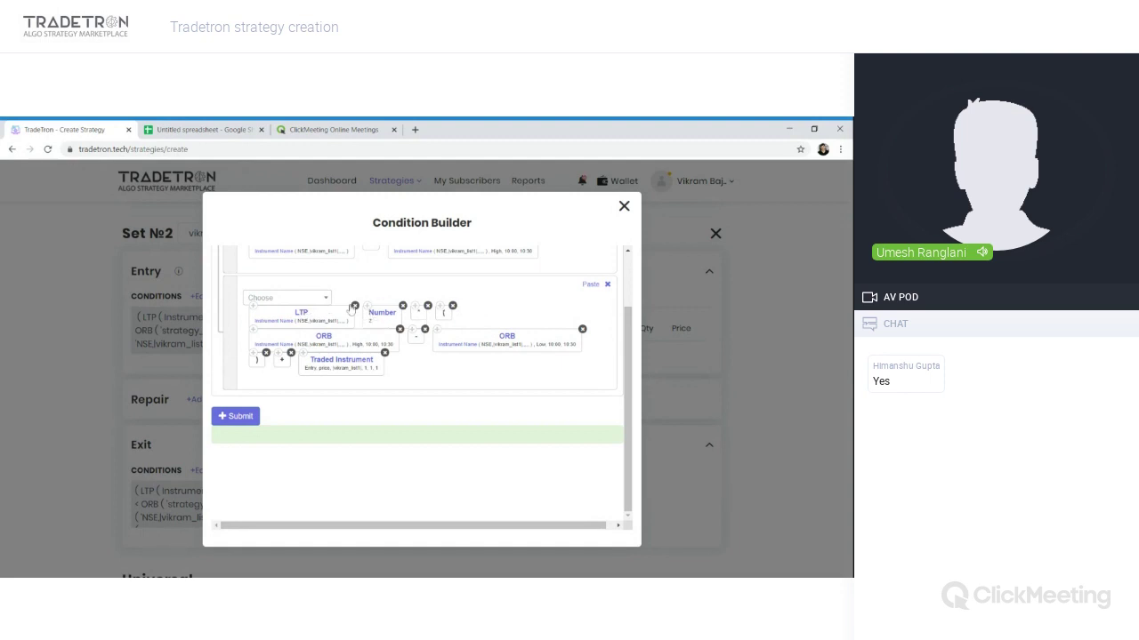
pyautogui.click(294, 301)
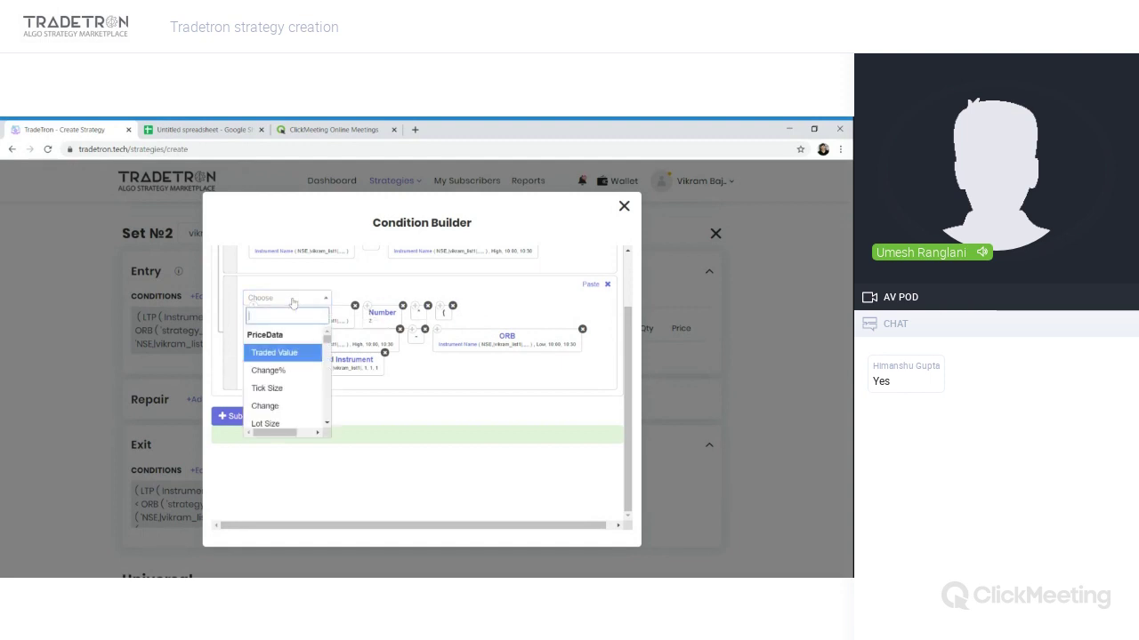
pyautogui.write('<')
pyautogui.press('Return')
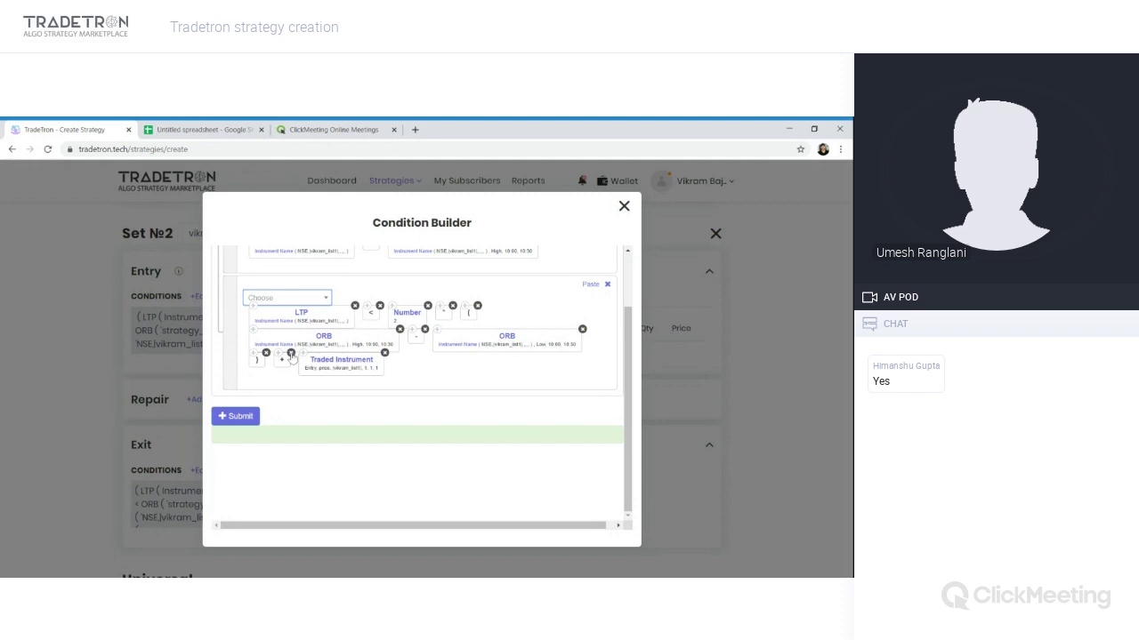
# Step: Replace the plus operator with a minus and move Traded Instrument and the minus ahead of Number 2 in the second exit condition
pyautogui.click(287, 300)
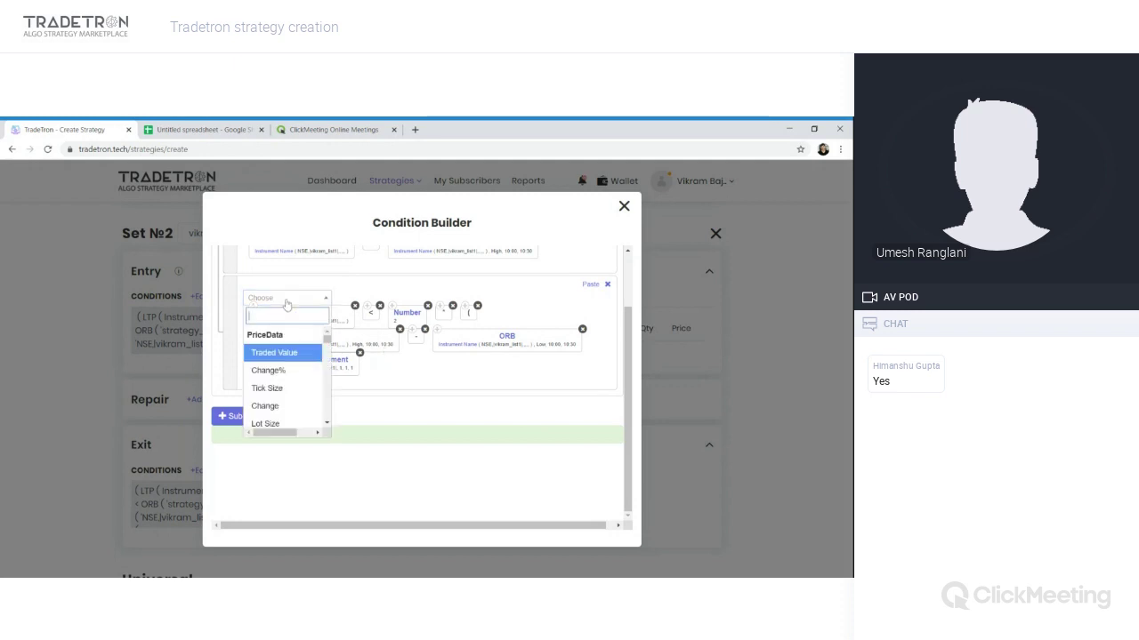
pyautogui.write('-')
pyautogui.click(254, 389)
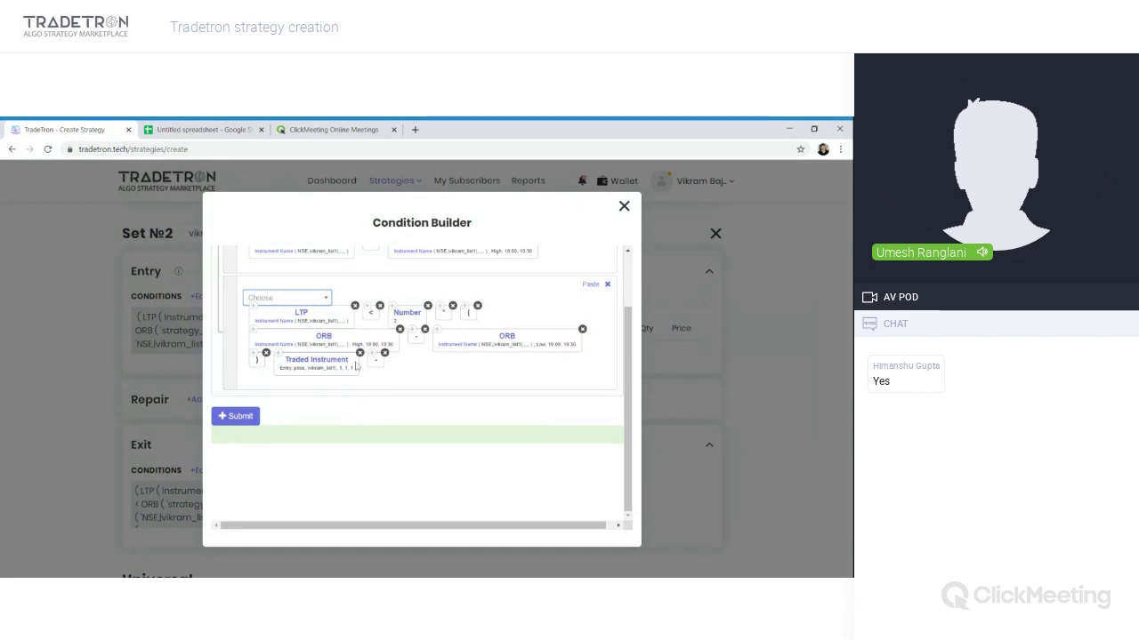
pyautogui.moveTo(356, 364); pyautogui.dragTo(396, 318)
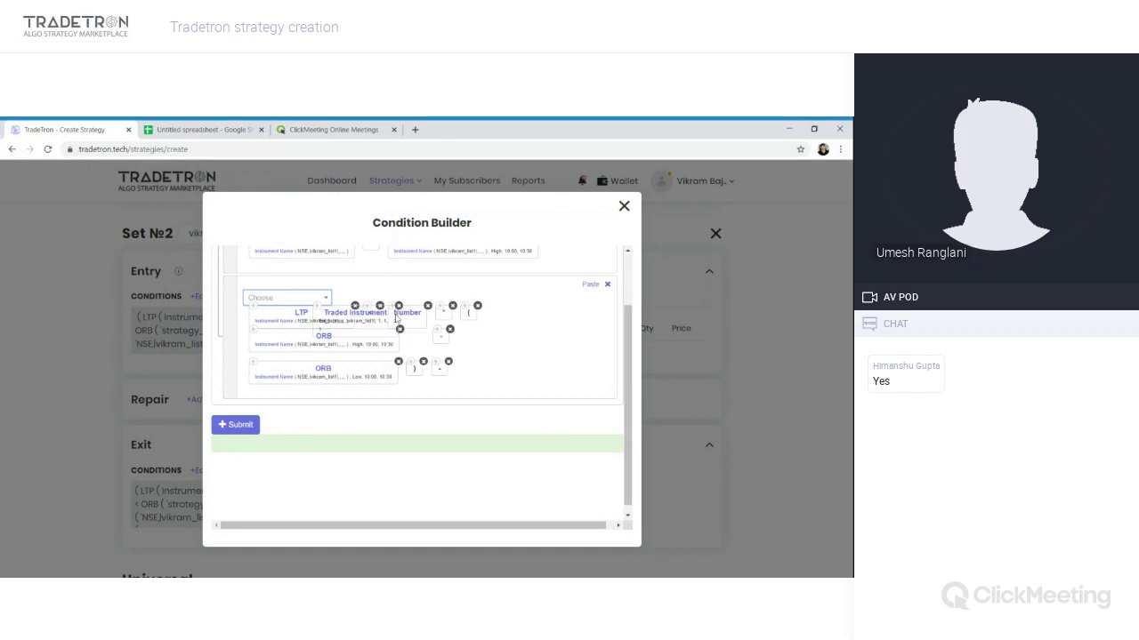
pyautogui.moveTo(396, 319); pyautogui.dragTo(398, 320)
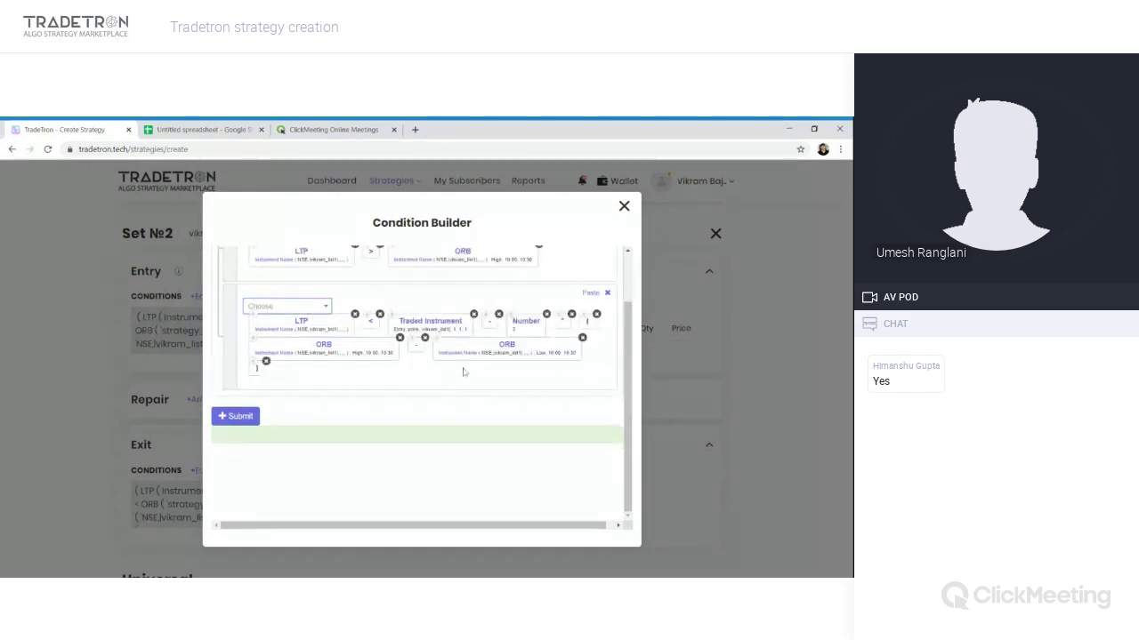
# Step: Set the Traded Instrument's set number to 2 and submit Set 2's exit condition
pyautogui.click(437, 330)
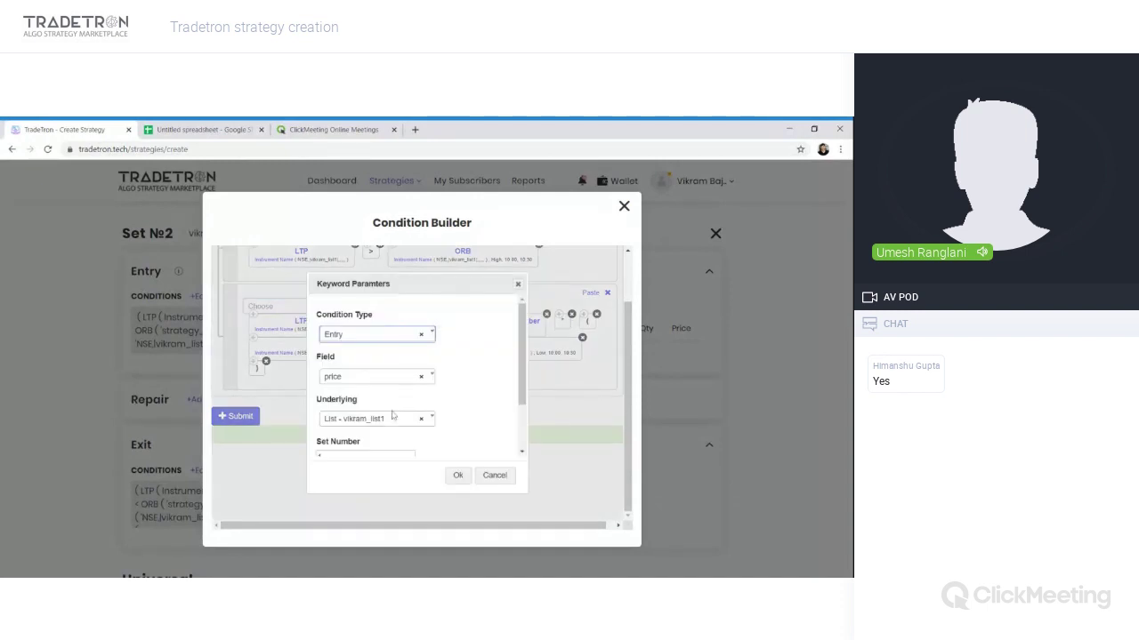
pyautogui.scroll(-1, 392, 416)
pyautogui.doubleClick(330, 389)
pyautogui.write('2')
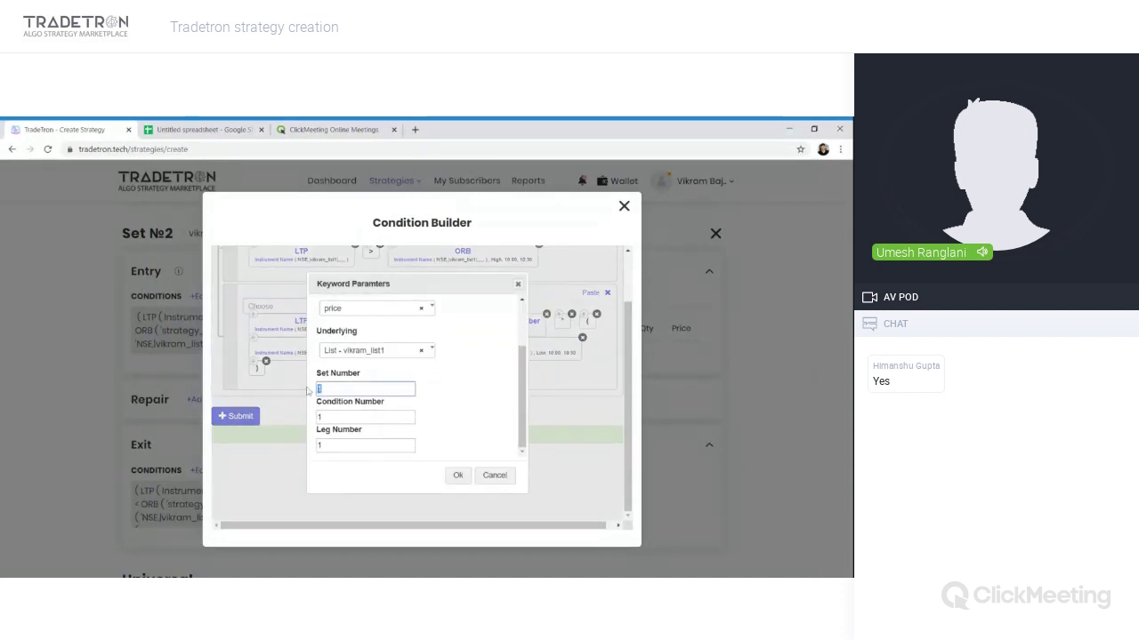
pyautogui.click(453, 475)
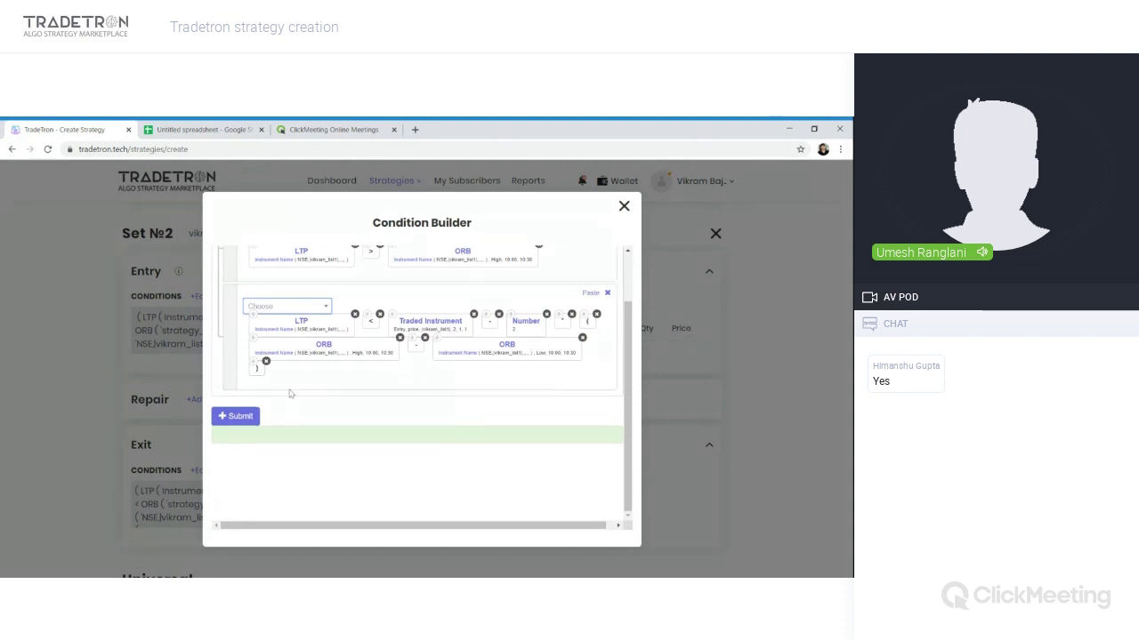
pyautogui.scroll(1, 287, 391)
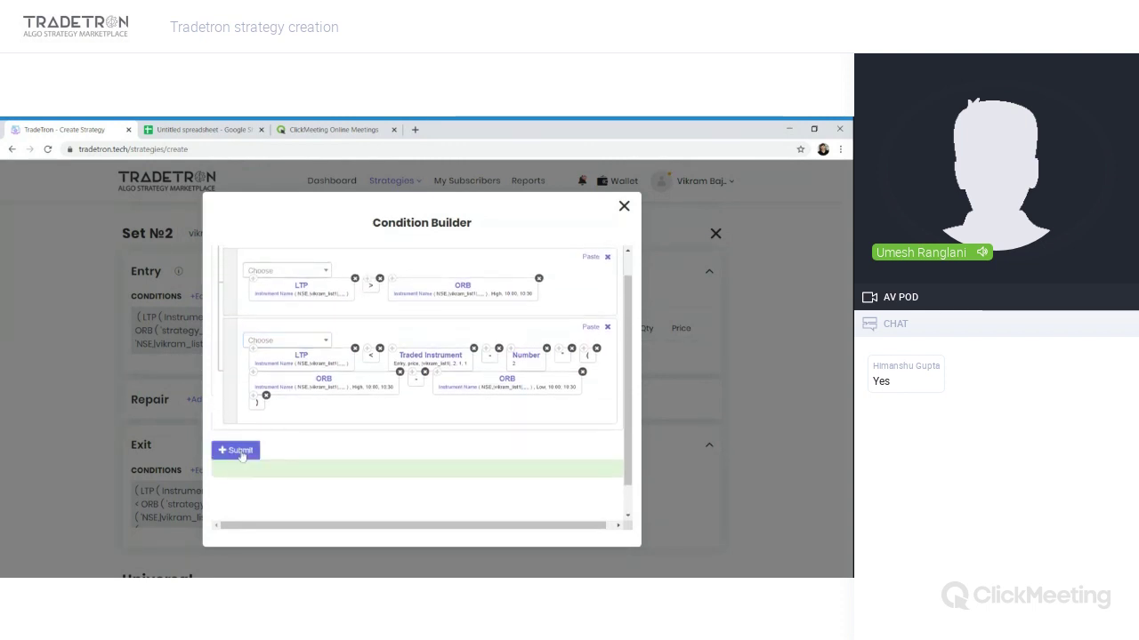
pyautogui.click(236, 447)
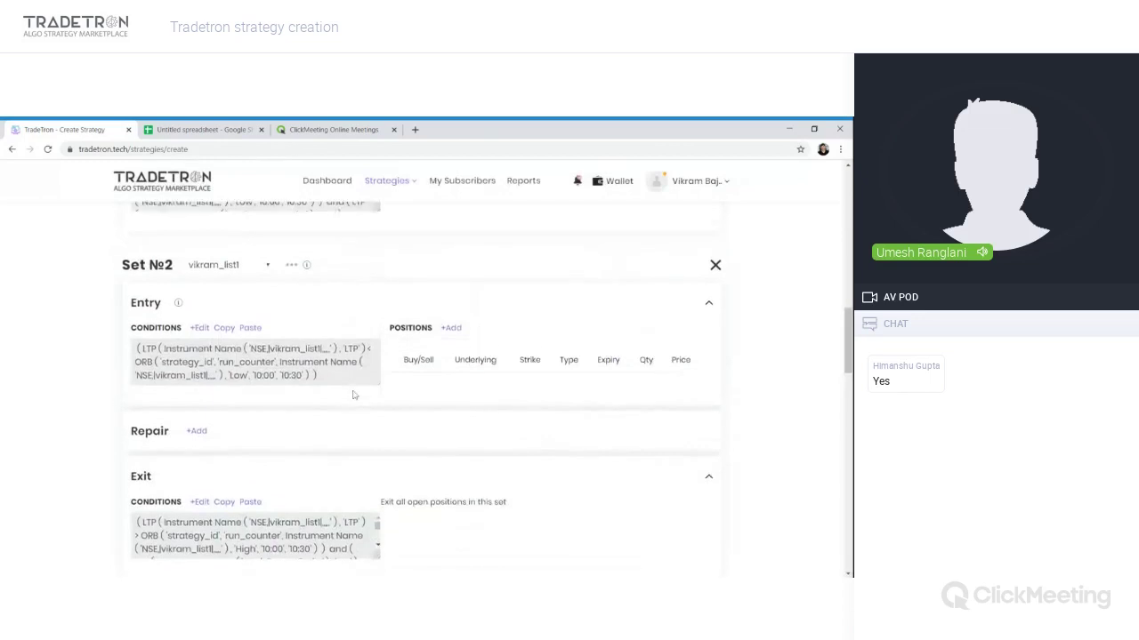
# Step: Start a Sell stock position in Set 2's entry using the custom list and choose its product type
pyautogui.scroll(1, 391, 374)
pyautogui.click(452, 339)
pyautogui.click(484, 257)
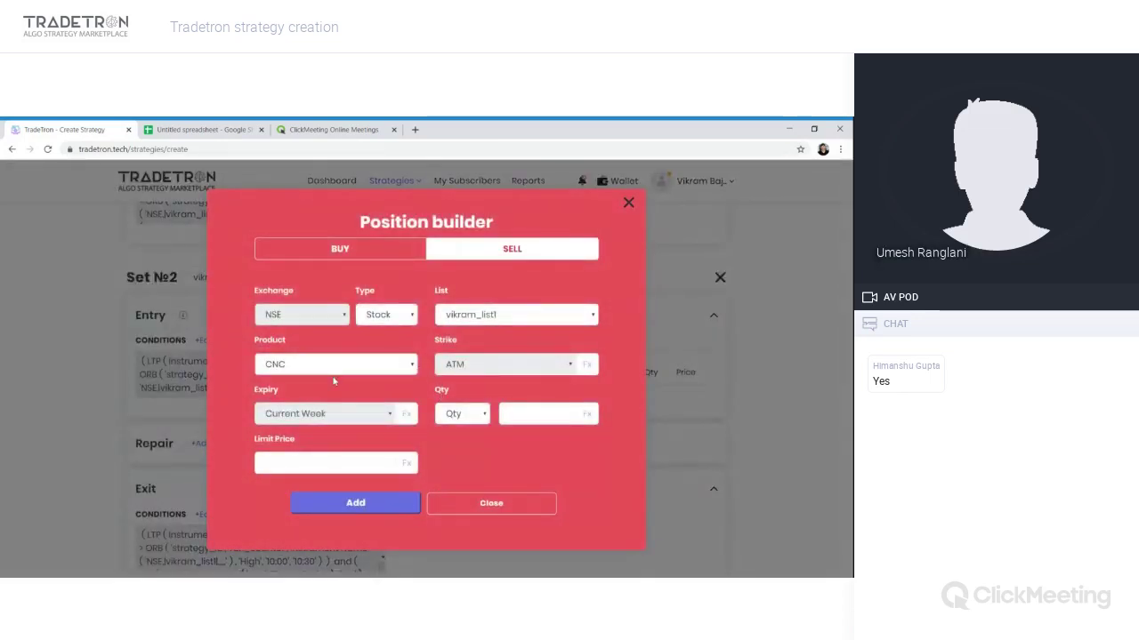
pyautogui.click(329, 407)
# Step: Start the Sell position's quantity formula with Number 1000, a division operator and an opening bracket
pyautogui.click(583, 415)
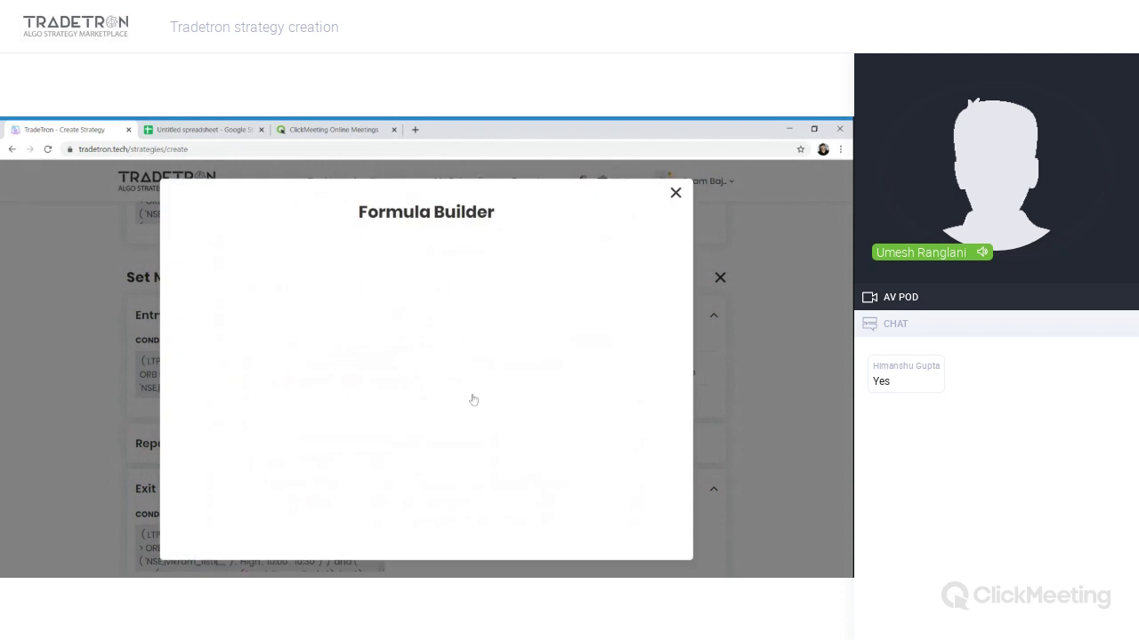
pyautogui.click(260, 278)
pyautogui.write('n')
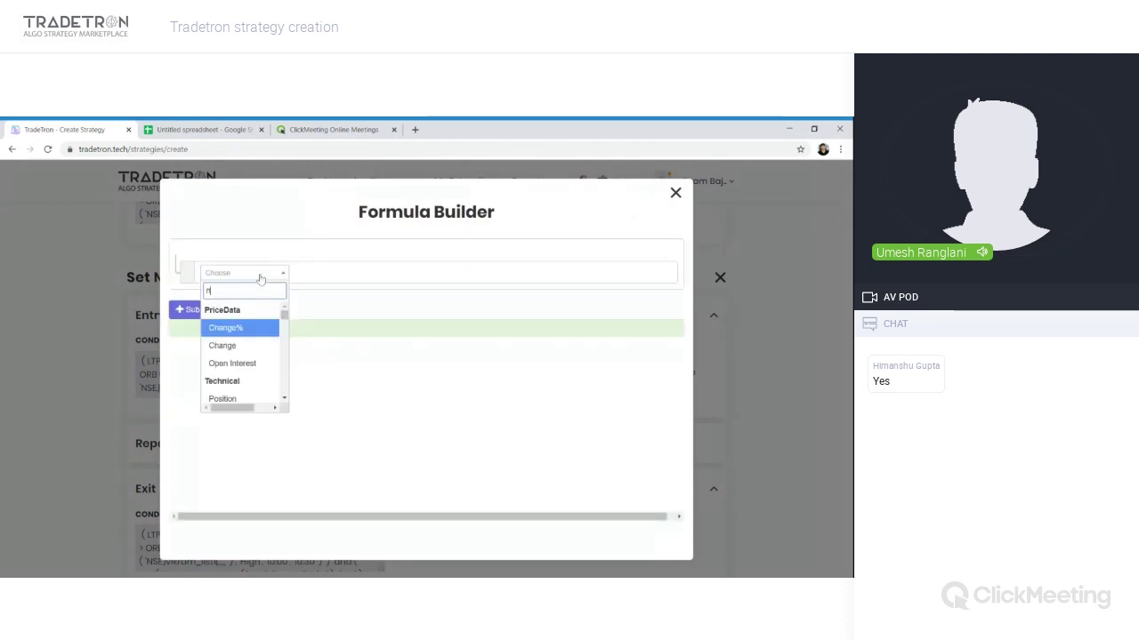
pyautogui.press('Return')
pyautogui.write('/')
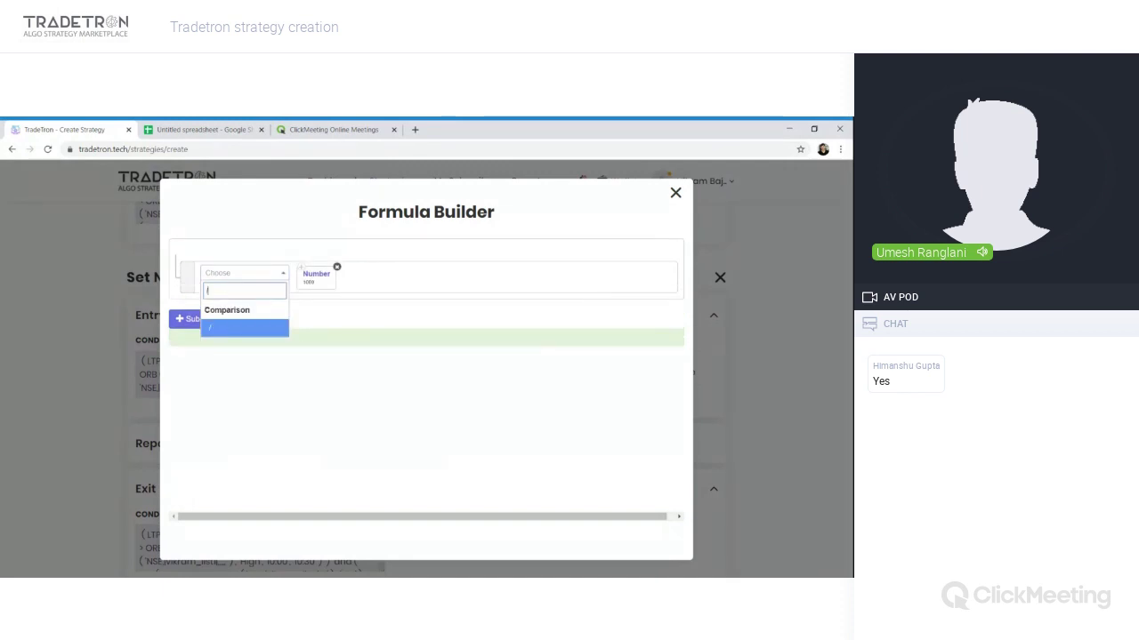
pyautogui.press('Return')
pyautogui.write('(')
pyautogui.press('Return')
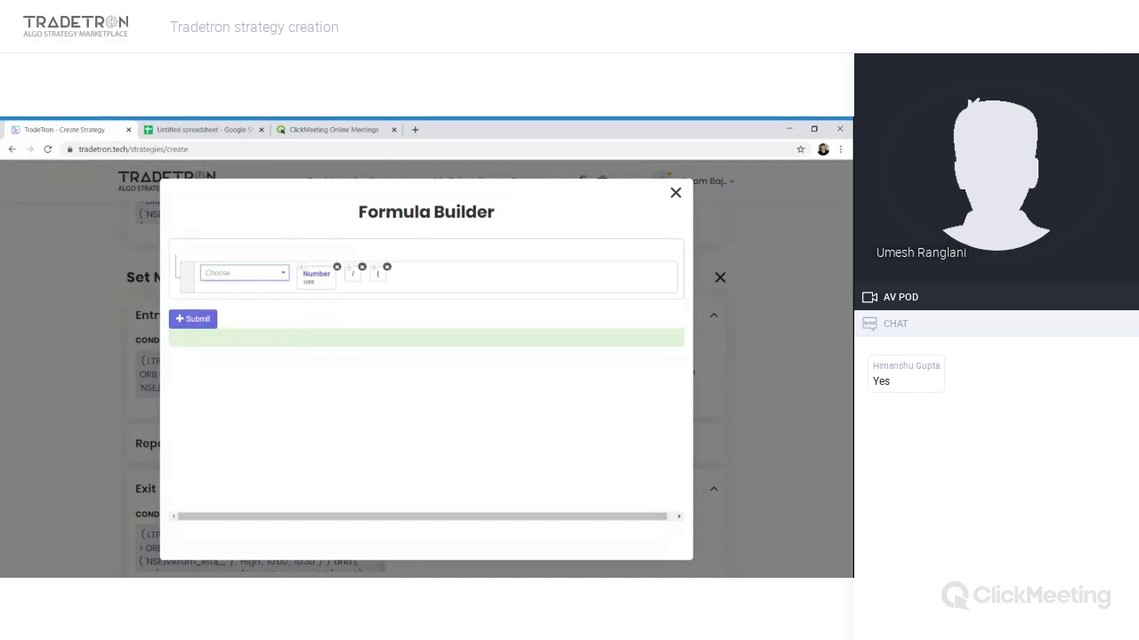
# Step: Add an ORB keyword for High from 10:00 to 10:30 to the quantity formula
pyautogui.write('orb')
pyautogui.press('Return')
pyautogui.click(385, 368)
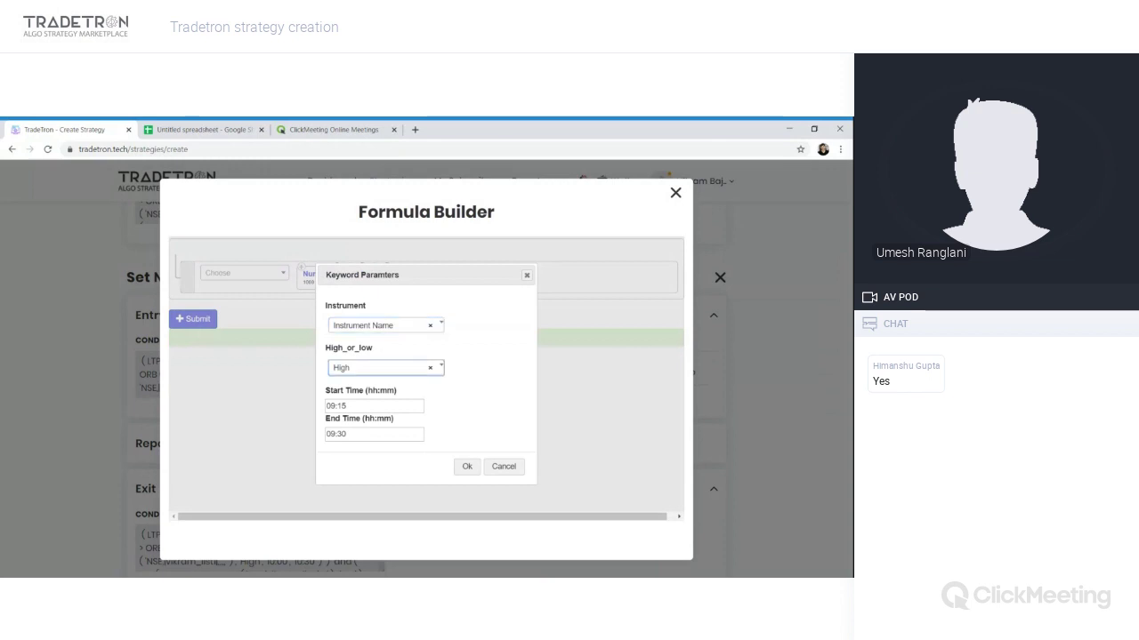
pyautogui.click(374, 406)
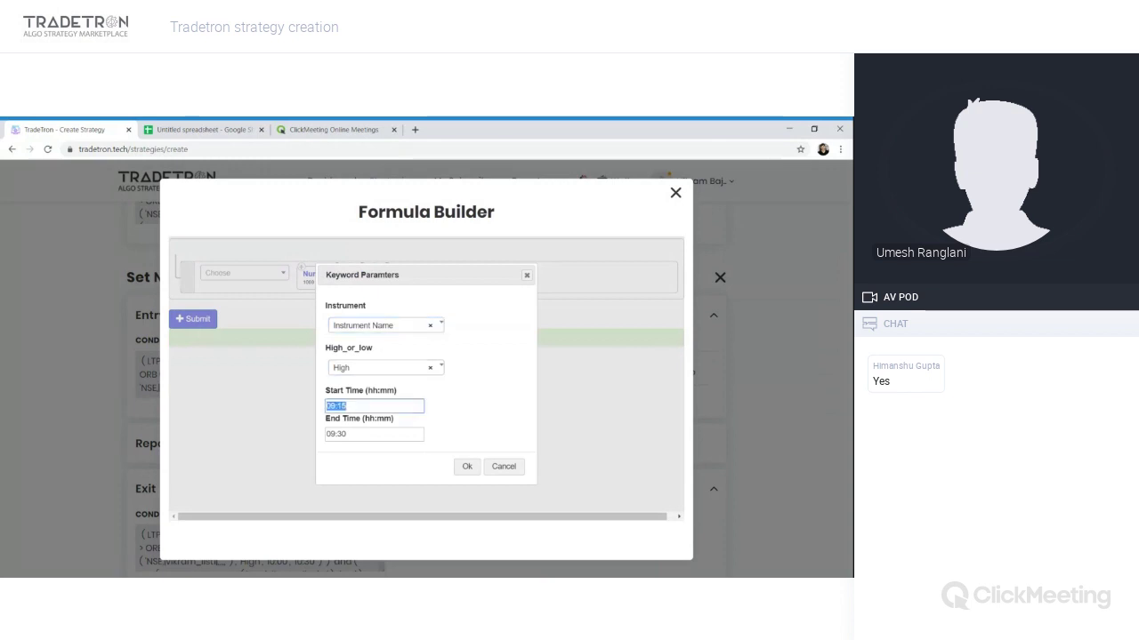
pyautogui.write('10:00')
pyautogui.press('Tab')
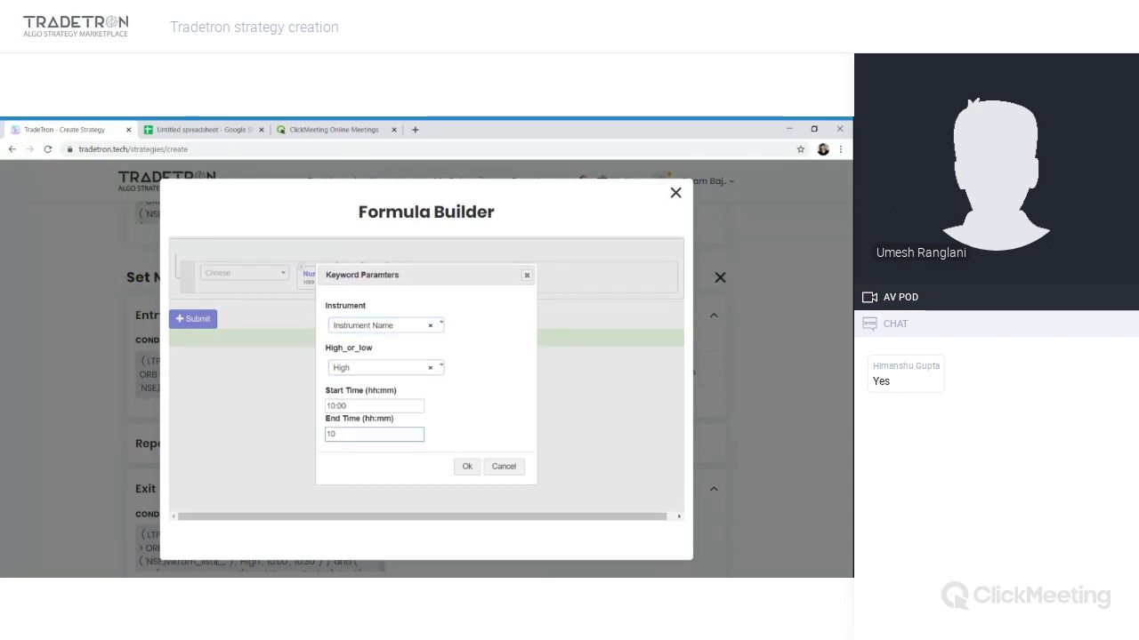
pyautogui.write('10:30')
pyautogui.press('Tab')
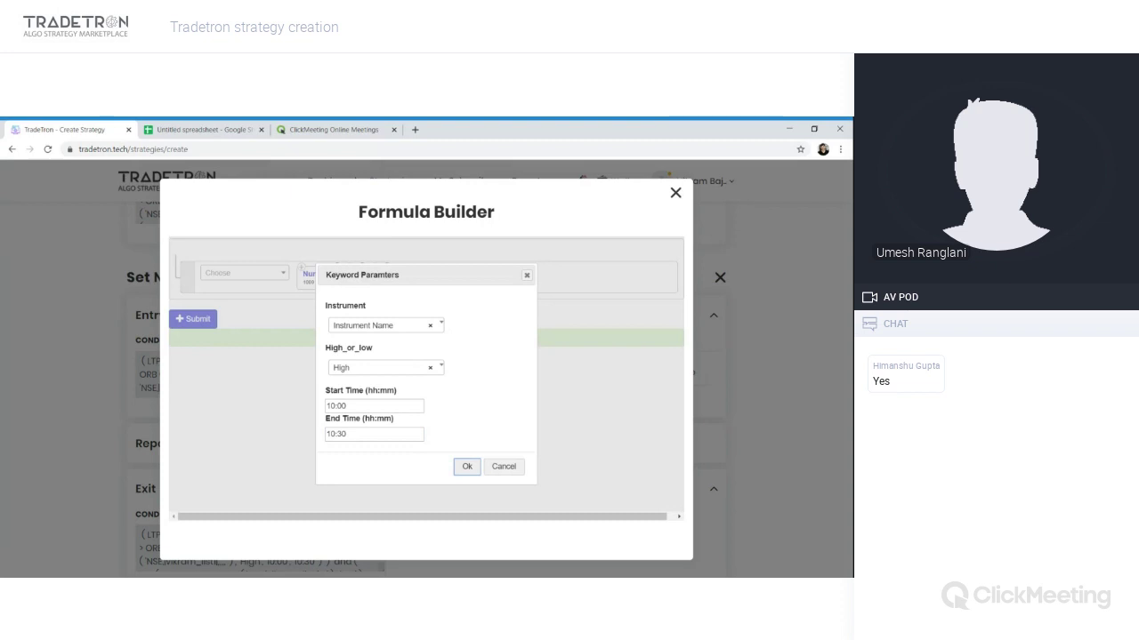
pyautogui.press('Return')
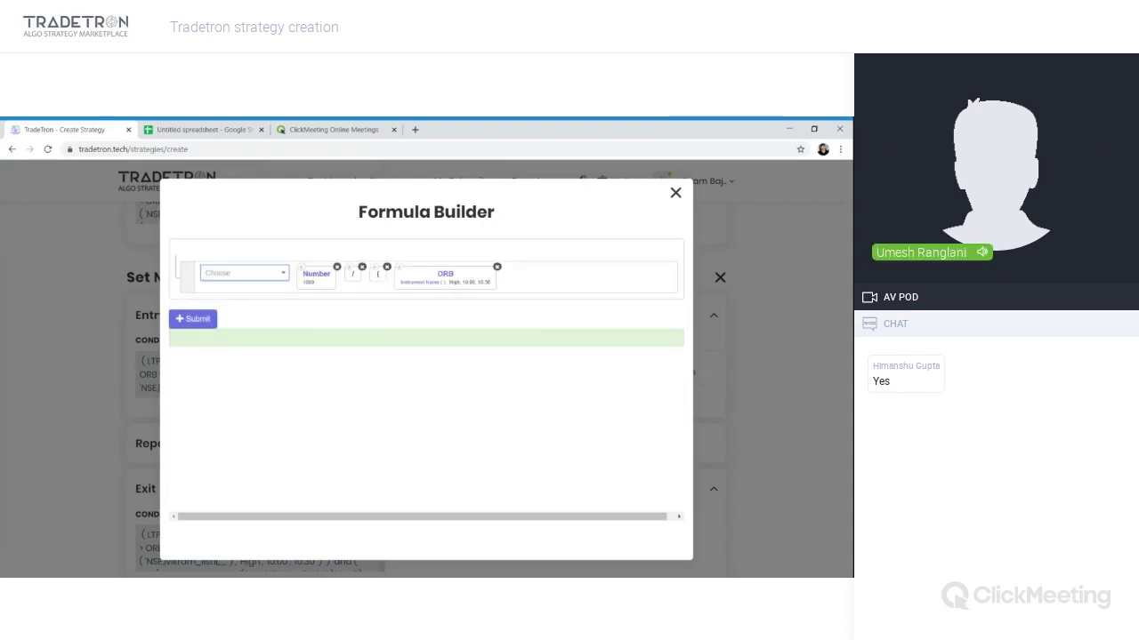
# Step: Set the instrument of the High ORB to NSE with the custom stock list
pyautogui.click(438, 293)
pyautogui.click(282, 314)
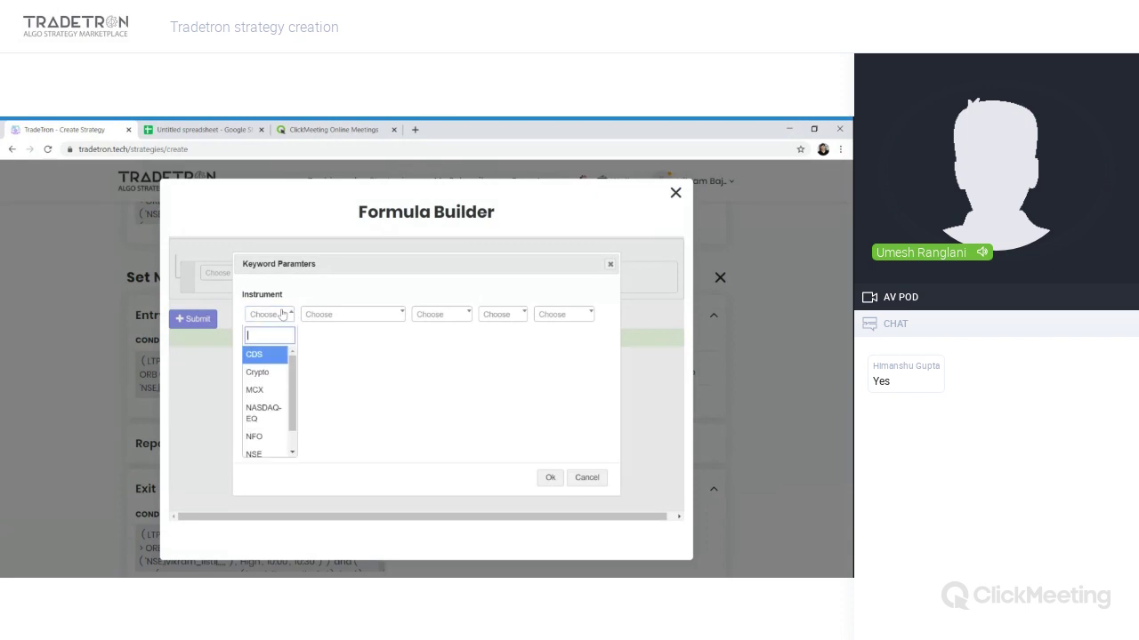
pyautogui.write('nse')
pyautogui.press('Return')
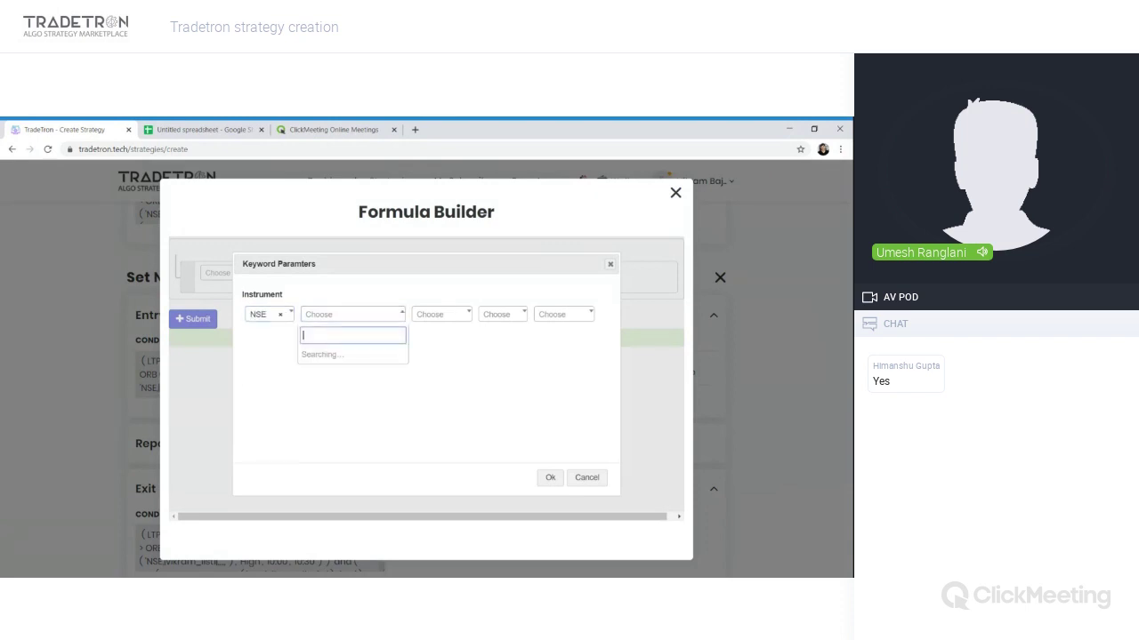
pyautogui.write('vik')
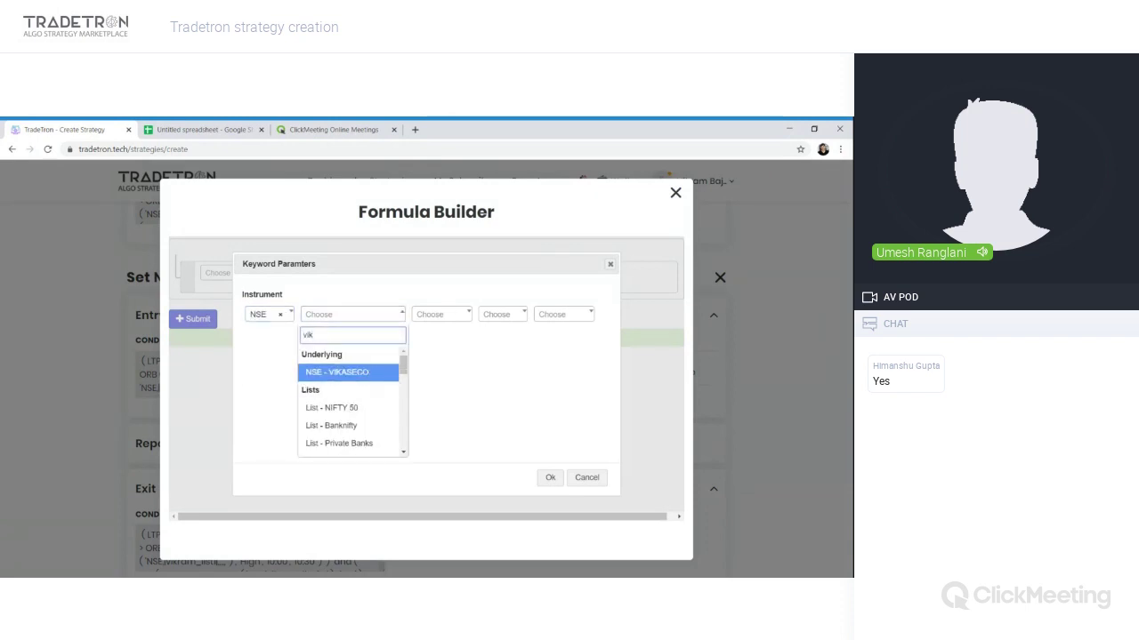
pyautogui.press('Down')
pyautogui.press('Down')
pyautogui.press('Down')
pyautogui.press('Down')
pyautogui.press('Down')
pyautogui.press('Down')
pyautogui.press('Down')
pyautogui.press('Down')
pyautogui.press('Down')
pyautogui.press('Down')
pyautogui.press('Down')
pyautogui.press('Down')
pyautogui.press('Down')
pyautogui.press('Down')
pyautogui.press('Down')
pyautogui.press('Down')
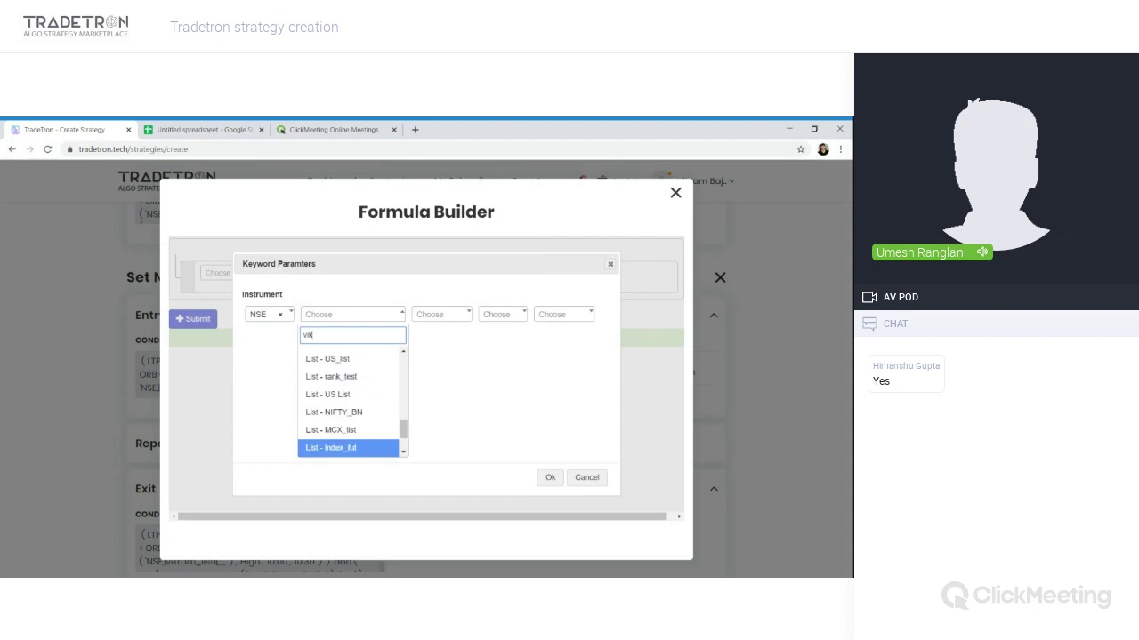
pyautogui.press('Down')
pyautogui.press('Down')
pyautogui.press('Down')
pyautogui.press('Return')
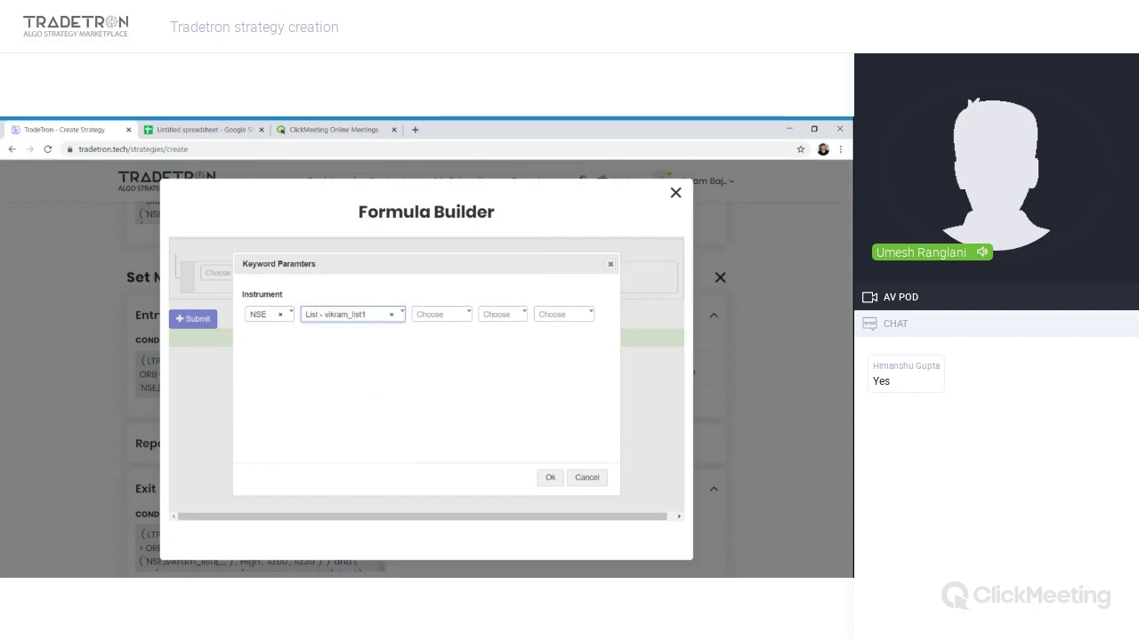
pyautogui.press('Return')
# Step: Append a minus operator and a second ORB keyword to the quantity formula
pyautogui.click(246, 279)
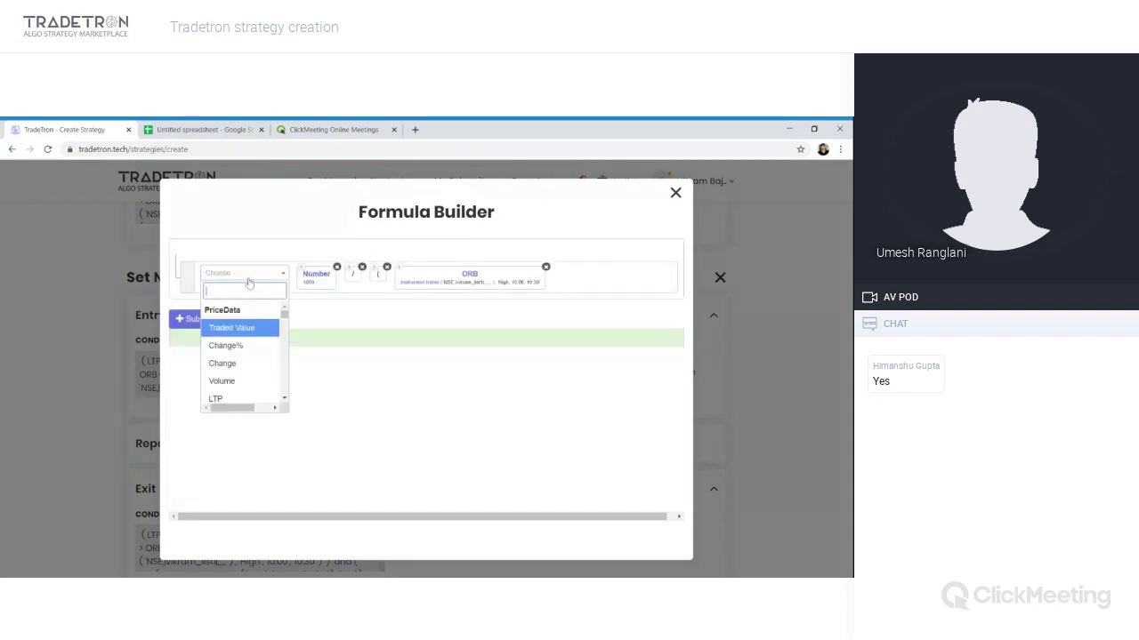
pyautogui.write('>')
pyautogui.press('Return')
pyautogui.click(249, 279)
pyautogui.write('p')
pyautogui.press('Return')
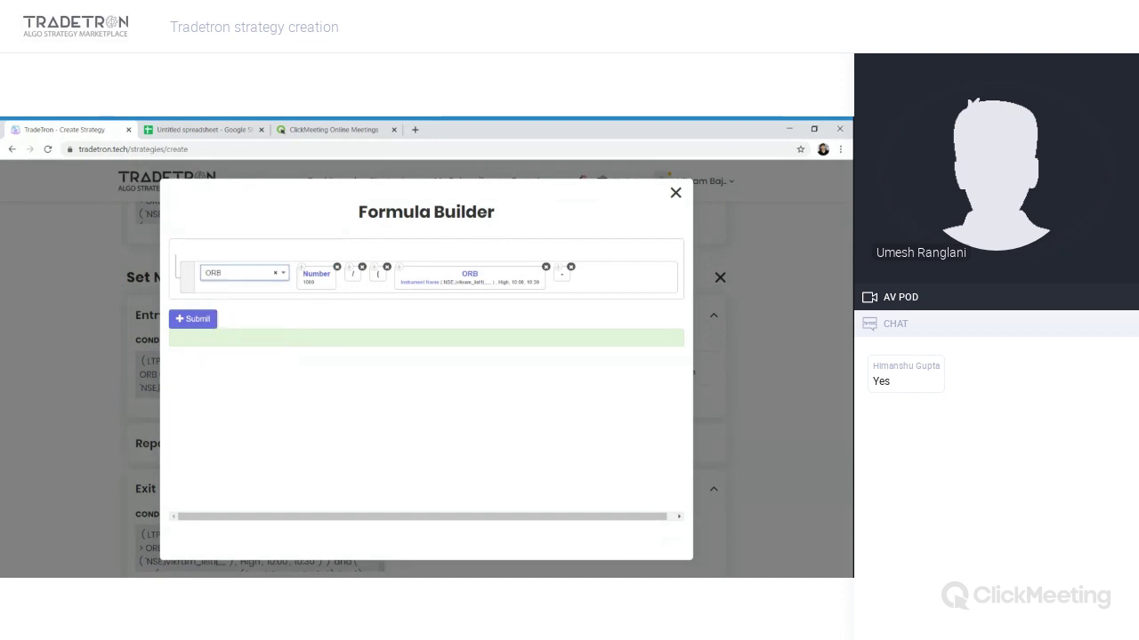
# Step: Set the second ORB to Low with start time 10:00 and end time 10:30
pyautogui.click(348, 368)
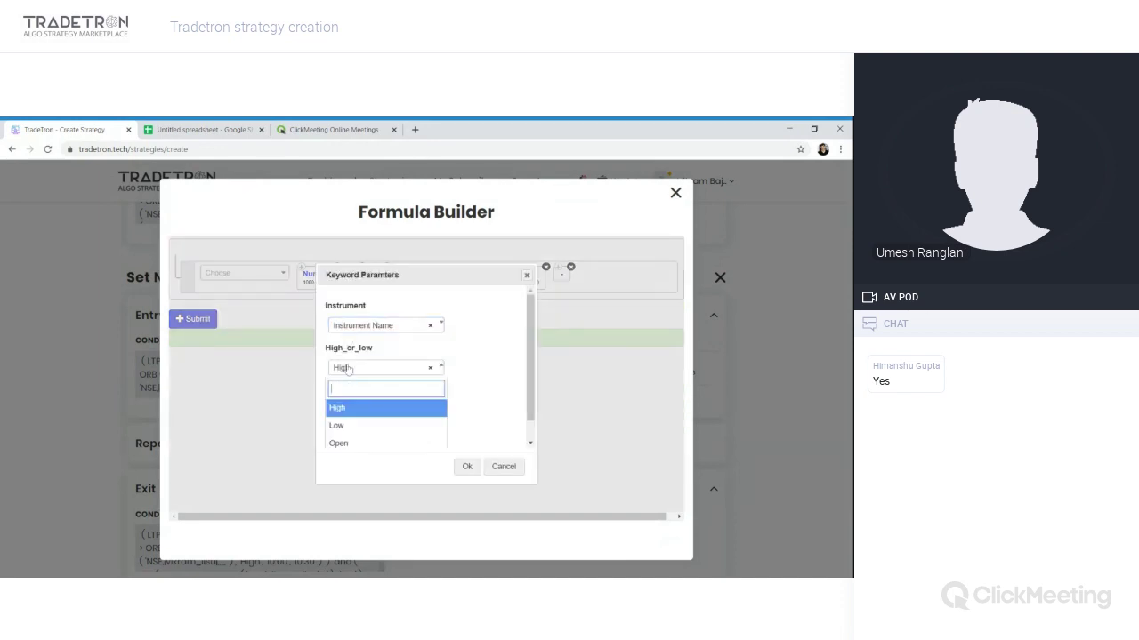
pyautogui.click(345, 431)
pyautogui.press('Tab')
pyautogui.write('10')
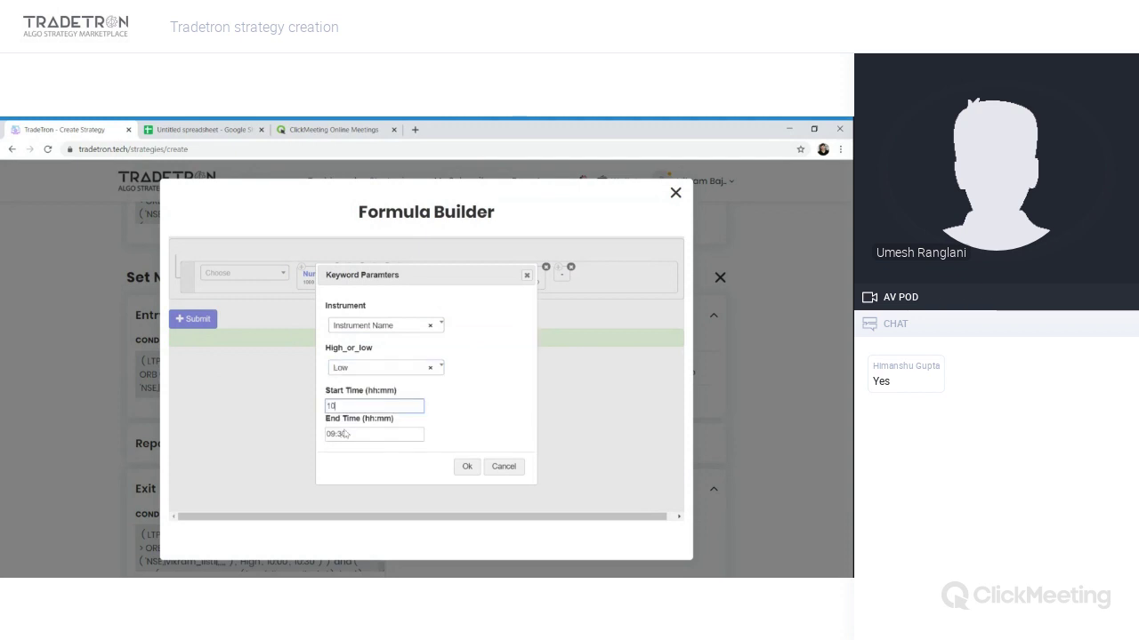
pyautogui.write(':45')
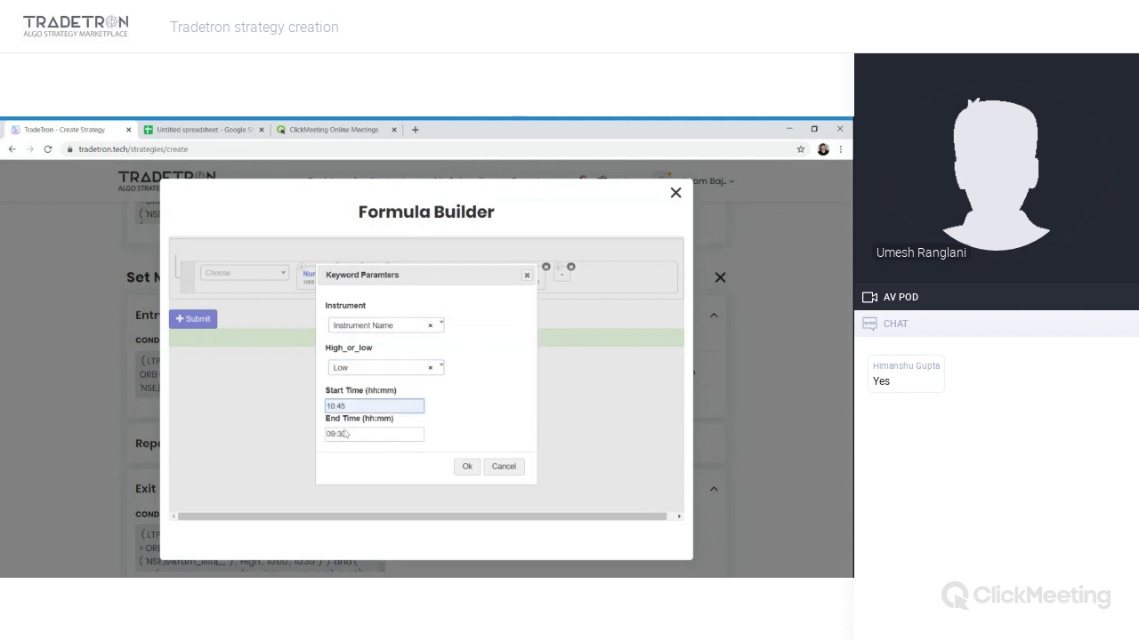
pyautogui.press('BackSpace')
pyautogui.press('BackSpace')
pyautogui.press('BackSpace')
pyautogui.write(':00')
pyautogui.press('Tab')
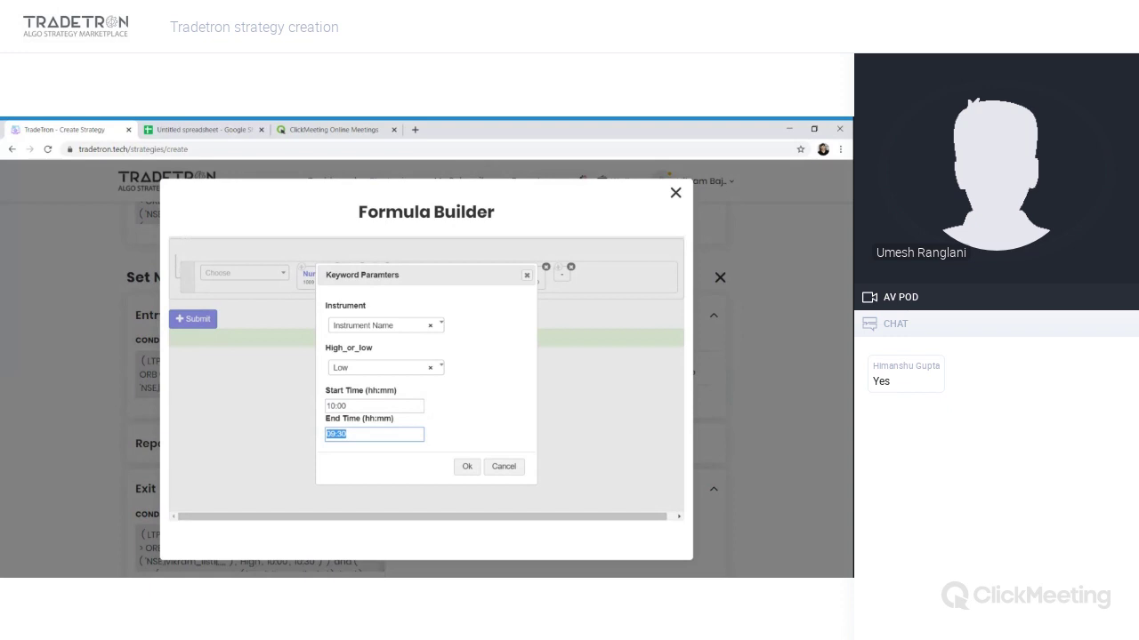
pyautogui.write('10:30')
pyautogui.press('Tab')
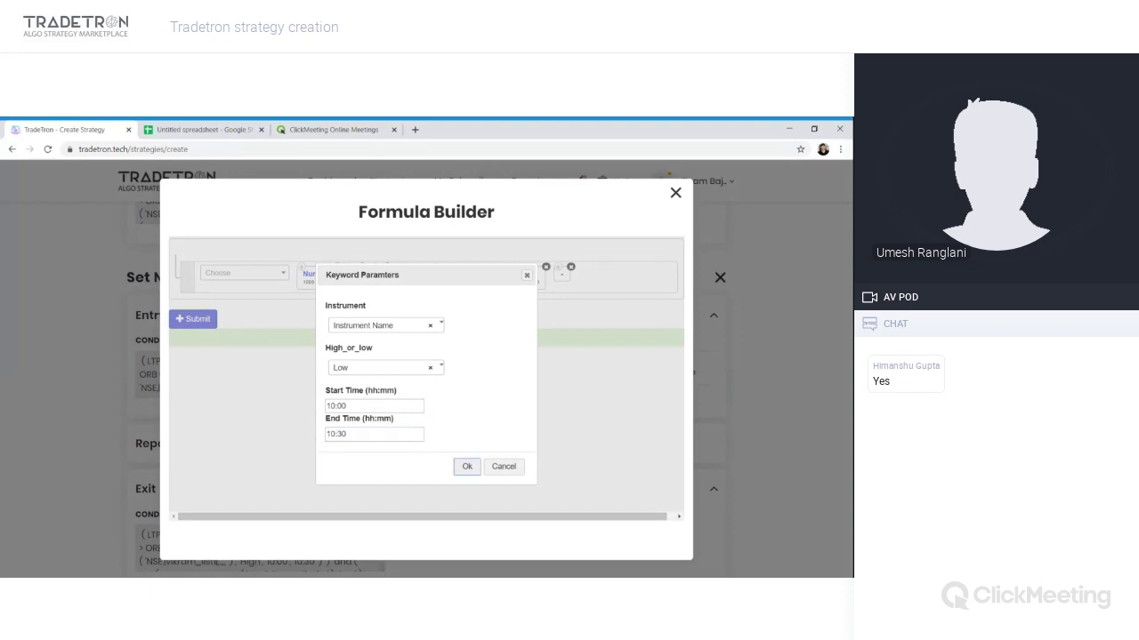
pyautogui.press('Return')
# Step: Close the bracket, submit the quantity formula and add the Sell position to Set 2's entry
pyautogui.click(245, 272)
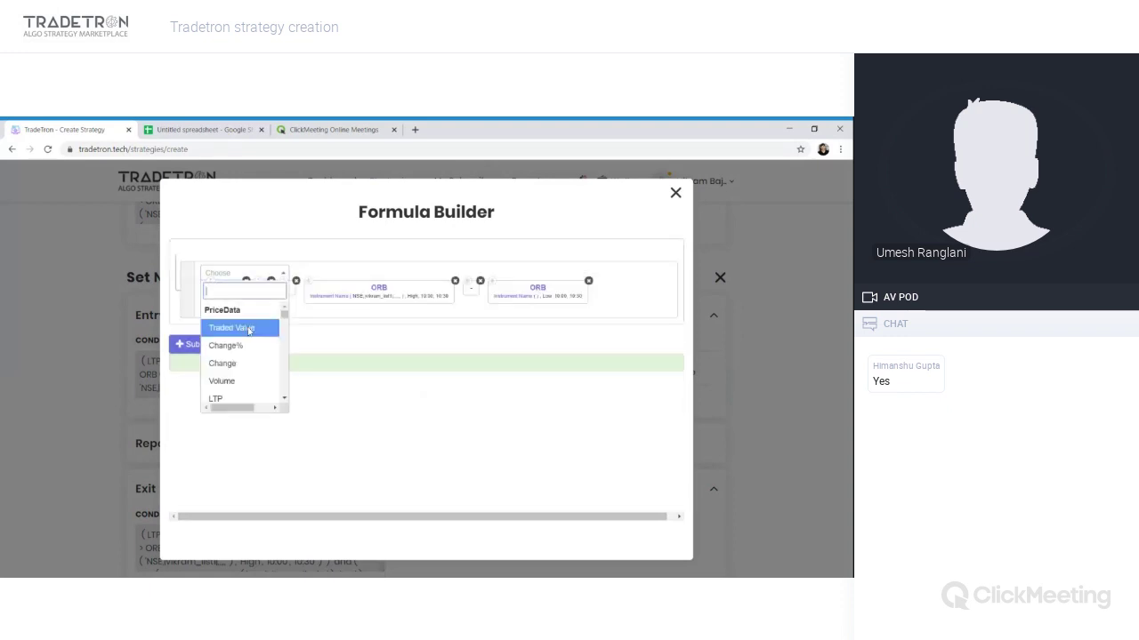
pyautogui.click(240, 322)
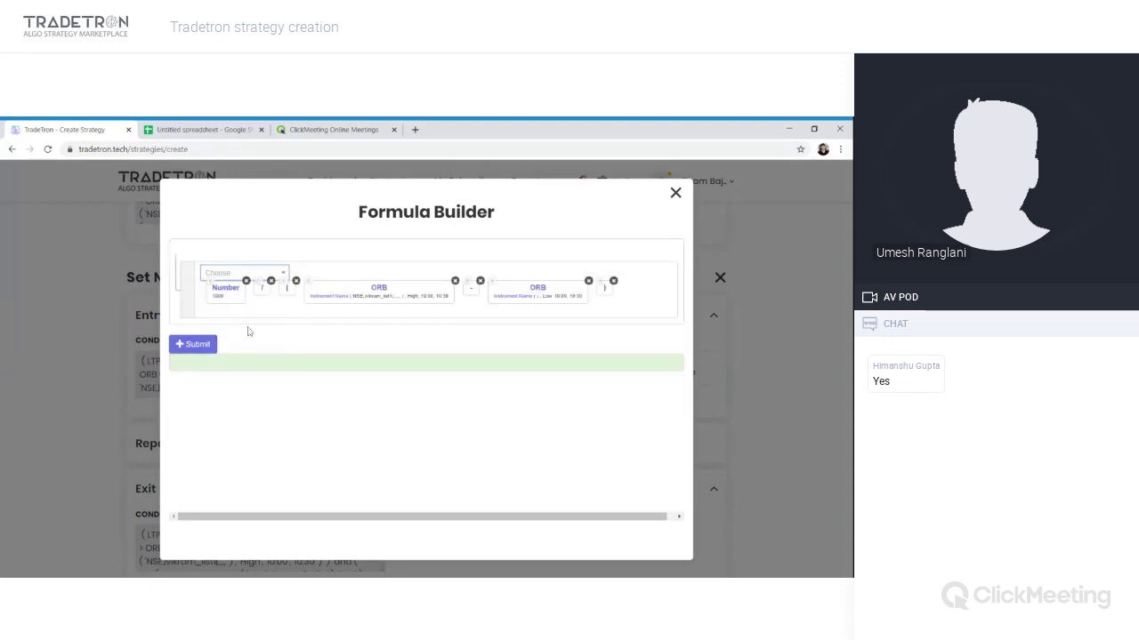
pyautogui.click(192, 347)
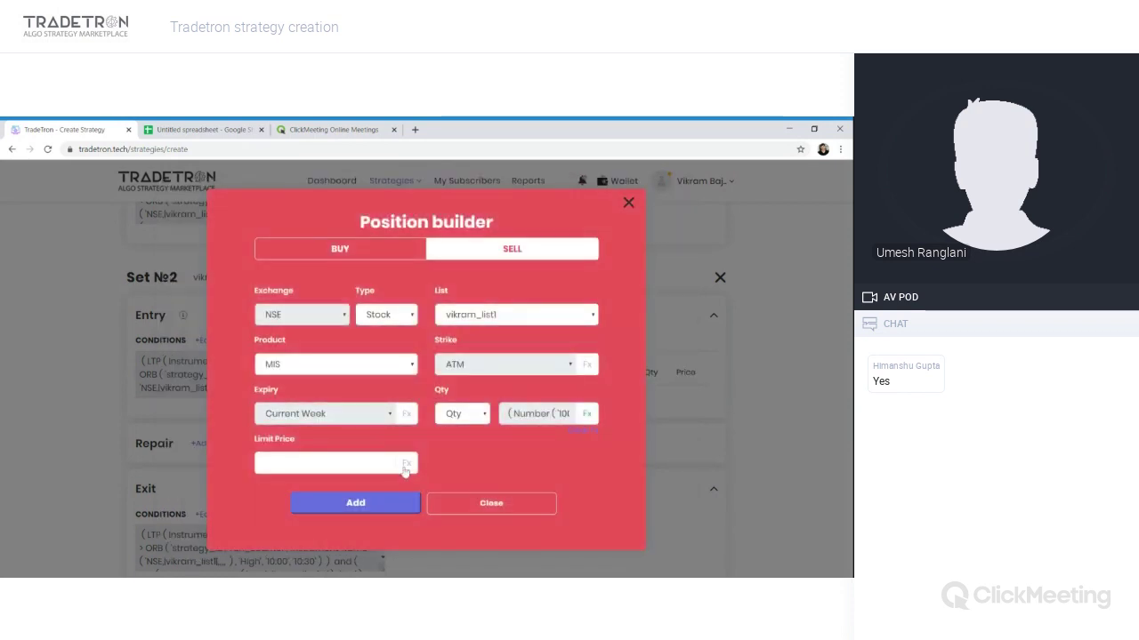
pyautogui.click(384, 502)
pyautogui.click(501, 501)
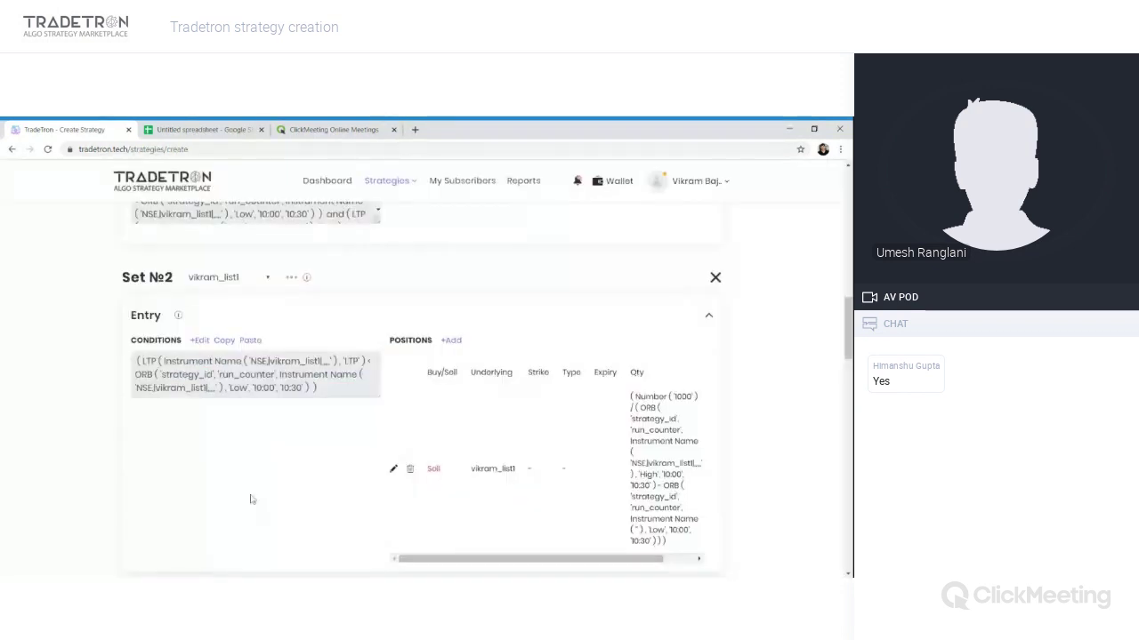
# Step: Start a Universal Exit condition with Time for NSE followed by a greater-than operator
pyautogui.scroll(-2, 408, 509)
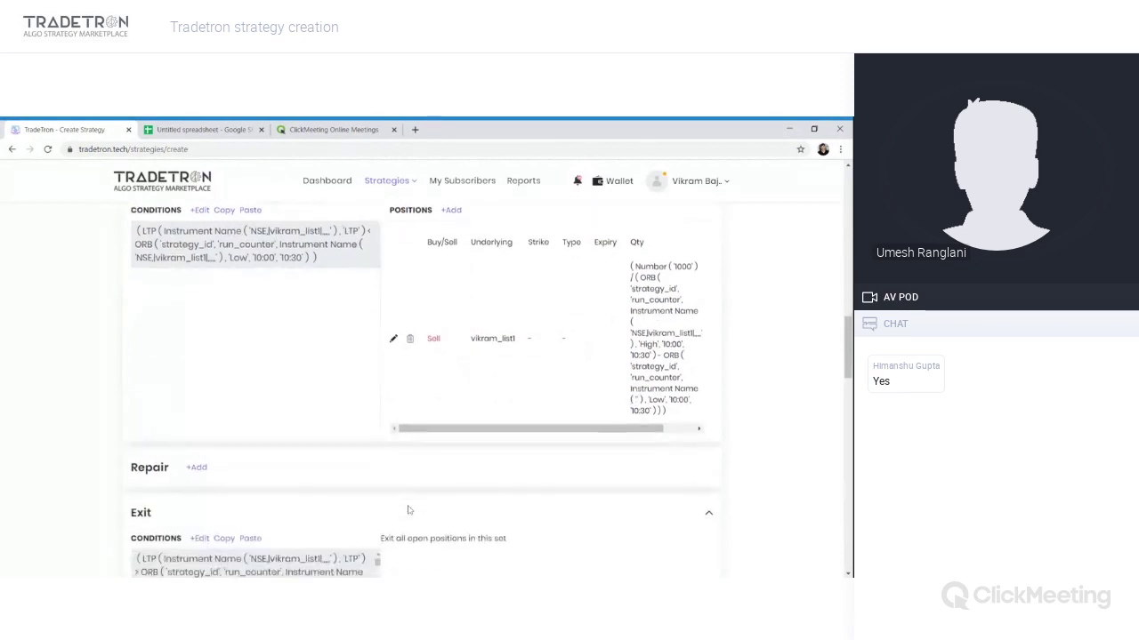
pyautogui.scroll(-4, 408, 510)
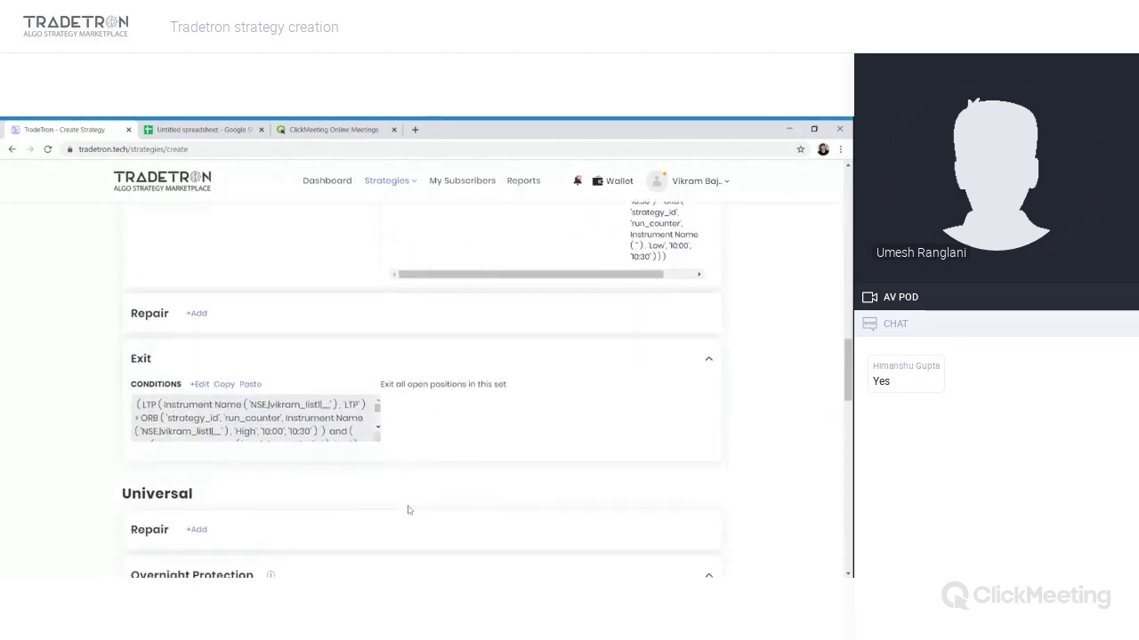
pyautogui.click(203, 373)
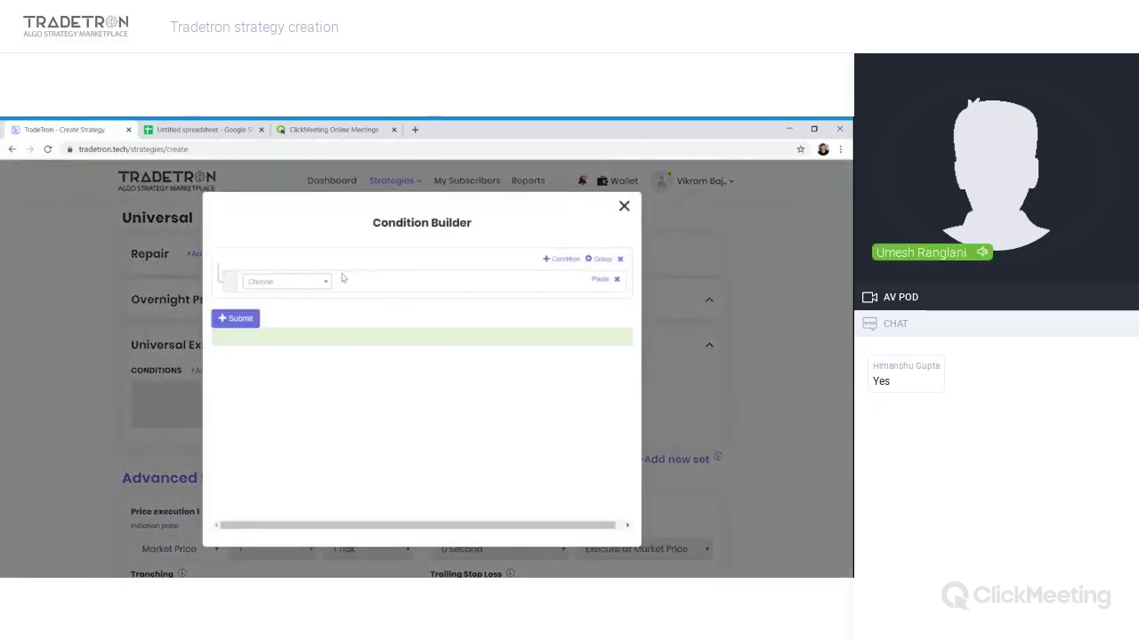
pyautogui.click(307, 288)
pyautogui.write('t')
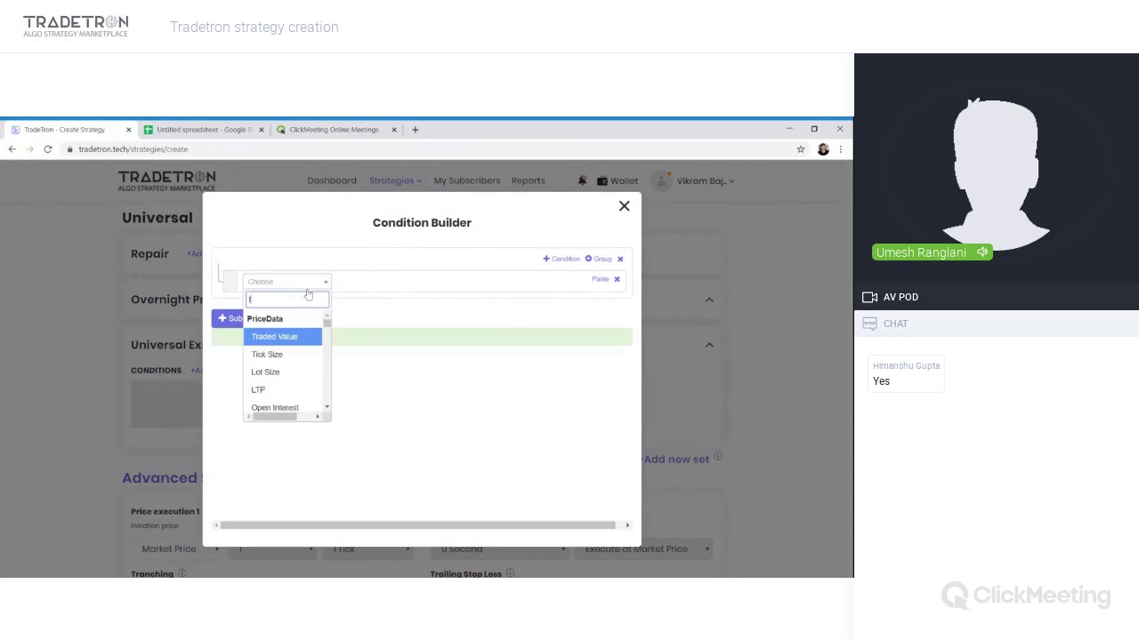
pyautogui.write('ime')
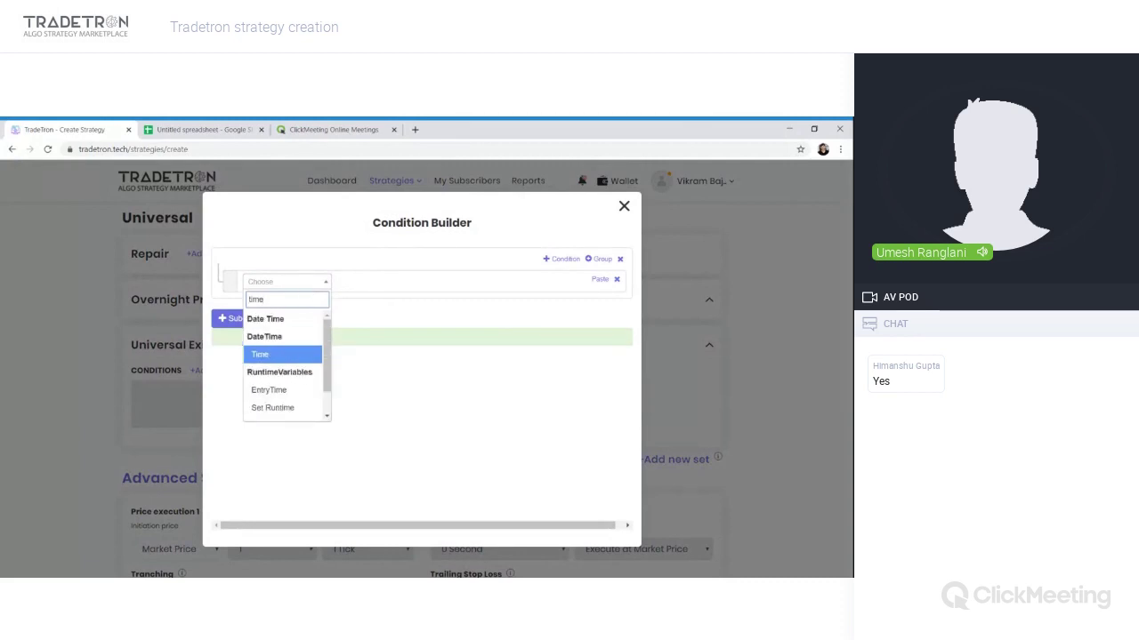
pyautogui.press('Return')
pyautogui.write('>')
pyautogui.press('Return')
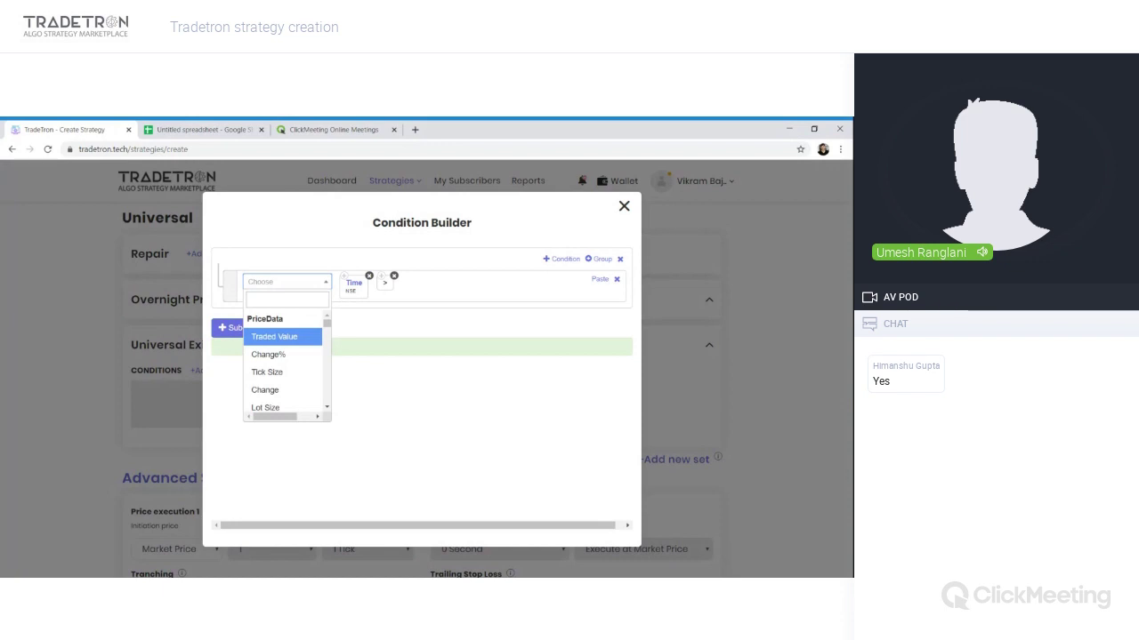
# Step: Complete the Universal Exit condition with Number 1515 and submit it
pyautogui.write('num')
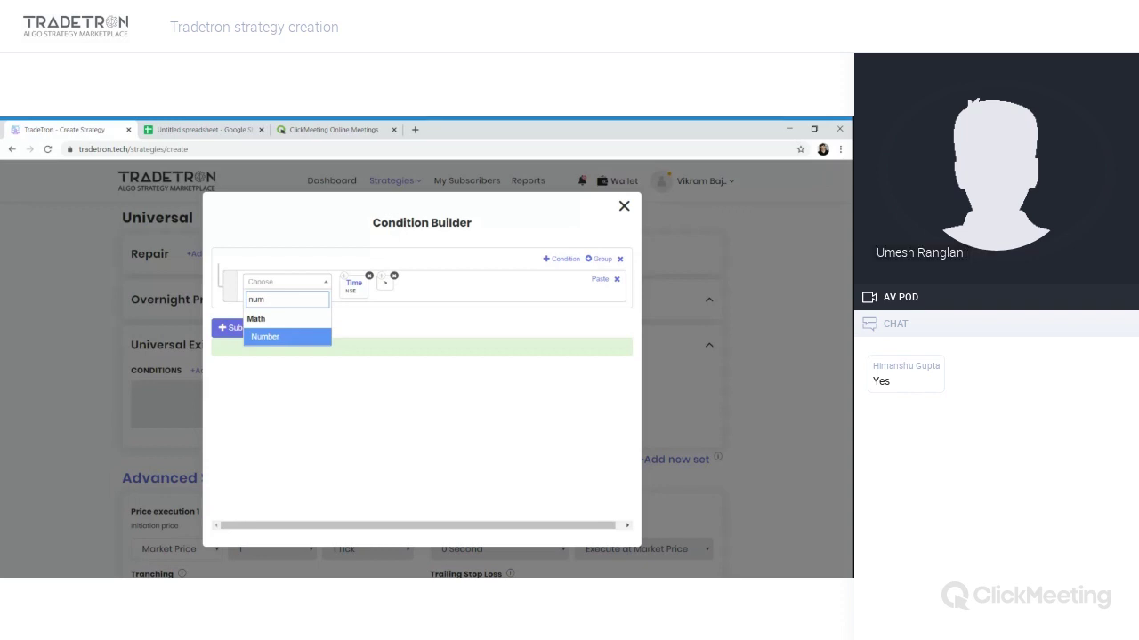
pyautogui.press('Return')
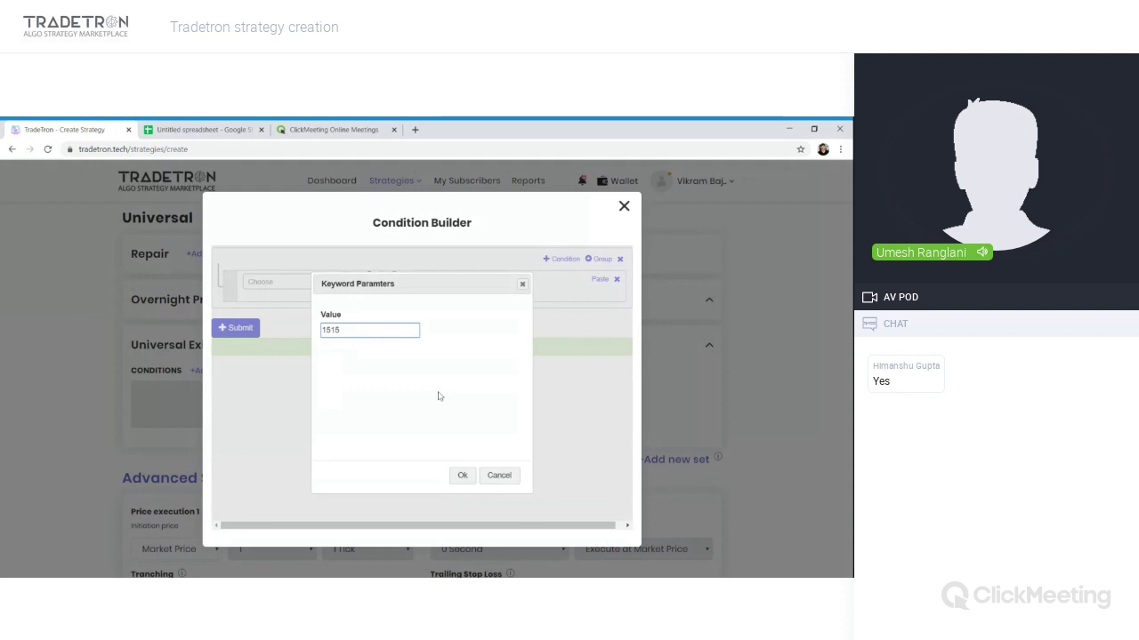
pyautogui.press('Return')
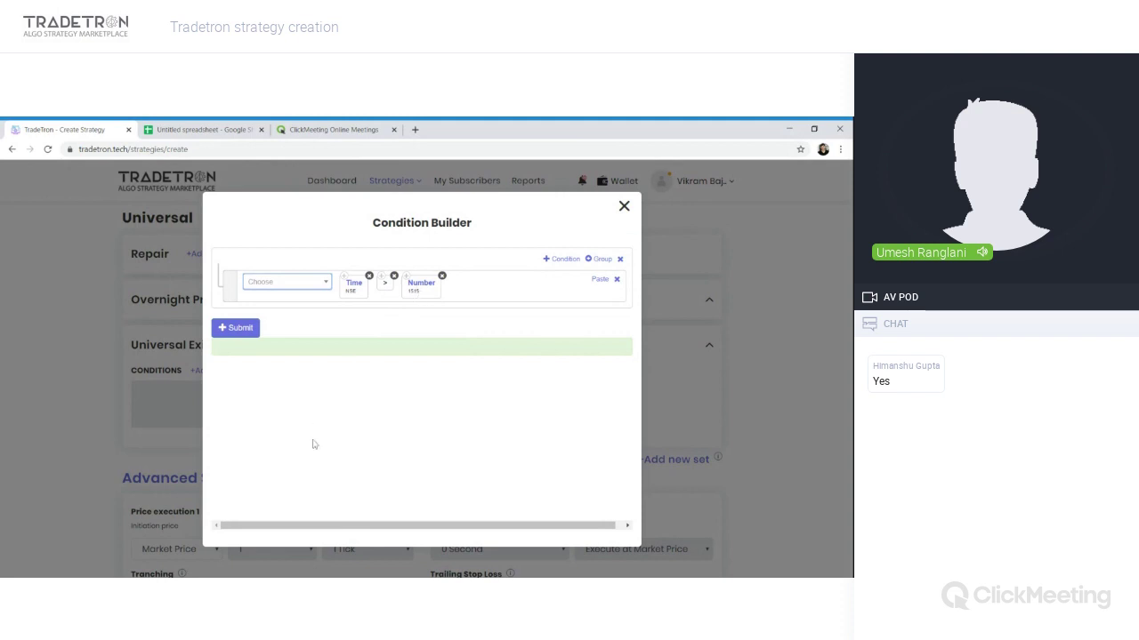
pyautogui.scroll(-3, 303, 471)
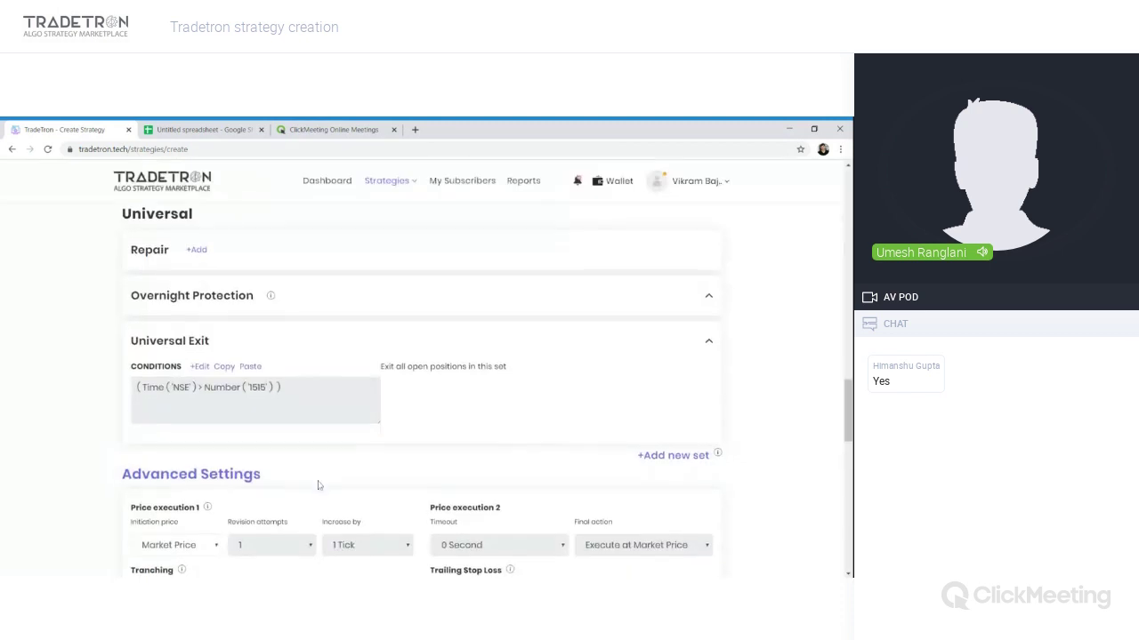
# Step: Check the list options of Set 2's custom list vikram_list1, including the edit option
pyautogui.scroll(10, 318, 485)
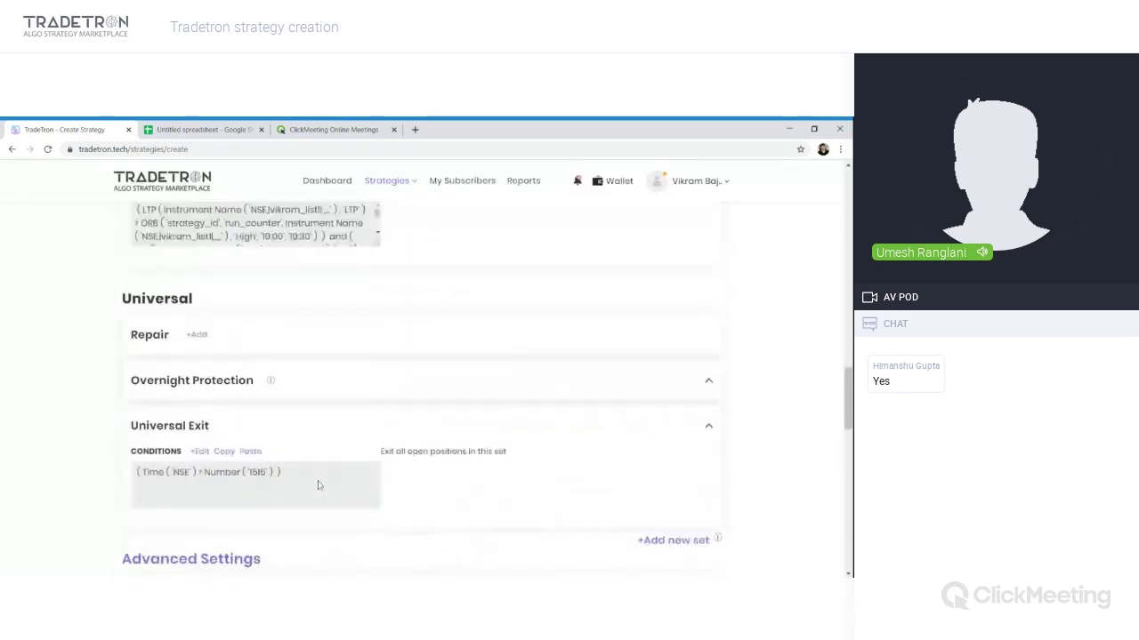
pyautogui.scroll(3, 319, 486)
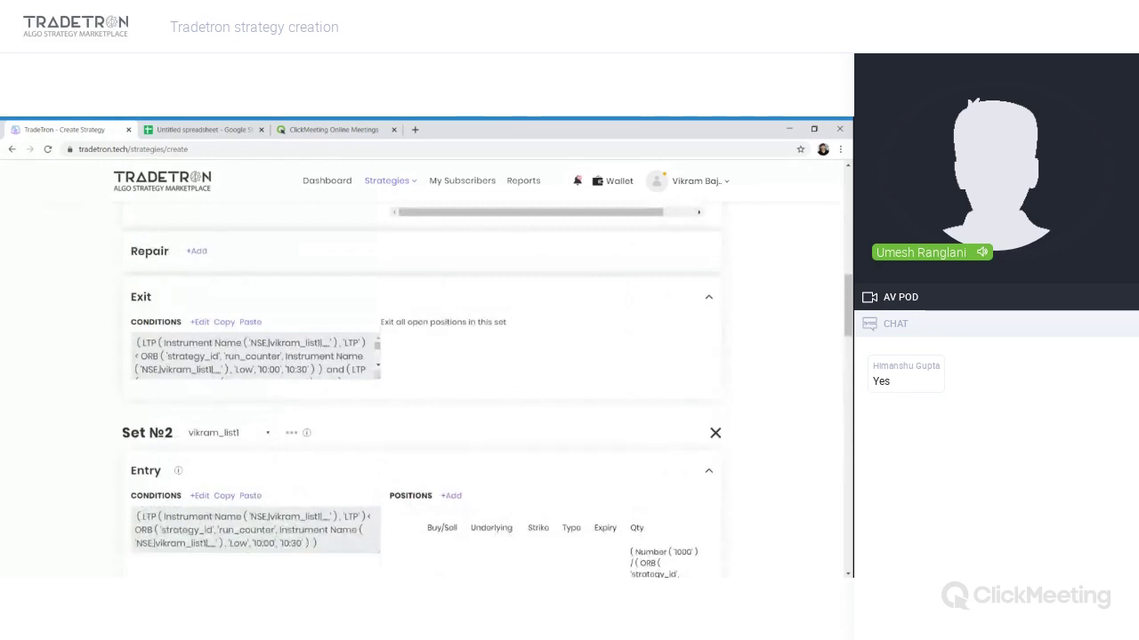
pyautogui.click(293, 434)
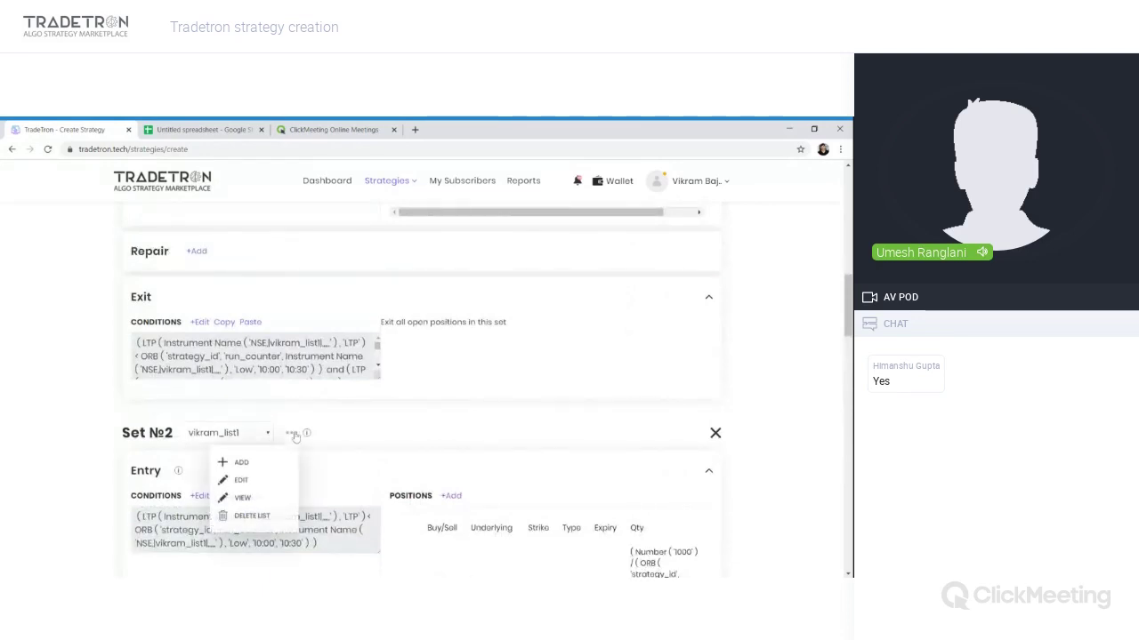
pyautogui.click(241, 479)
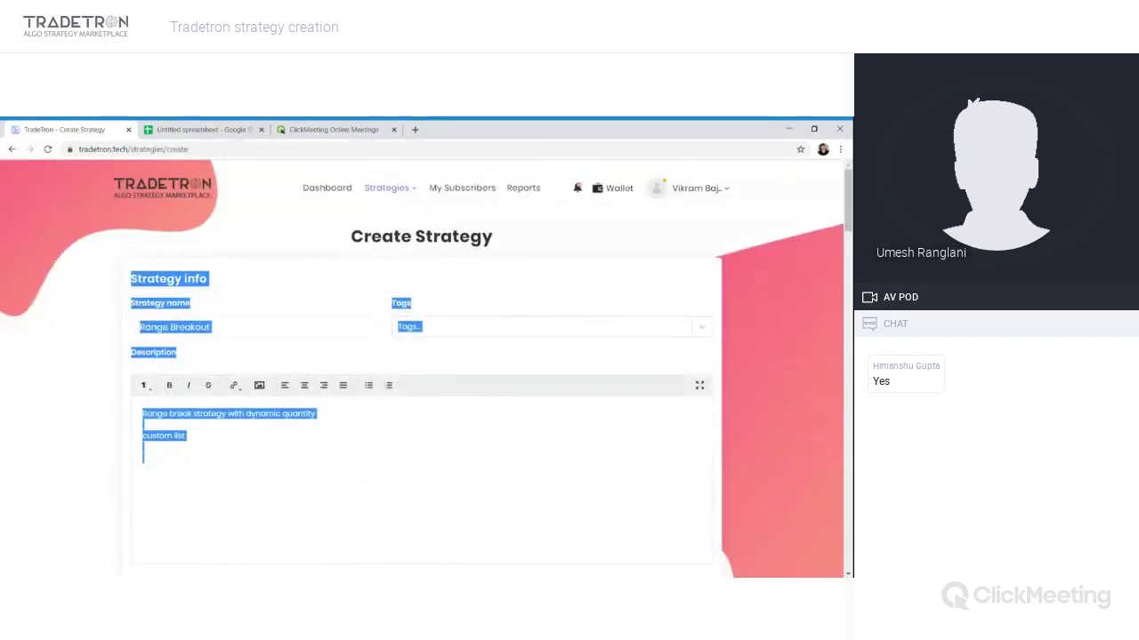
# Step: Clear the text selection in the strategy form and create the Range Breakout strategy
pyautogui.click(144, 414)
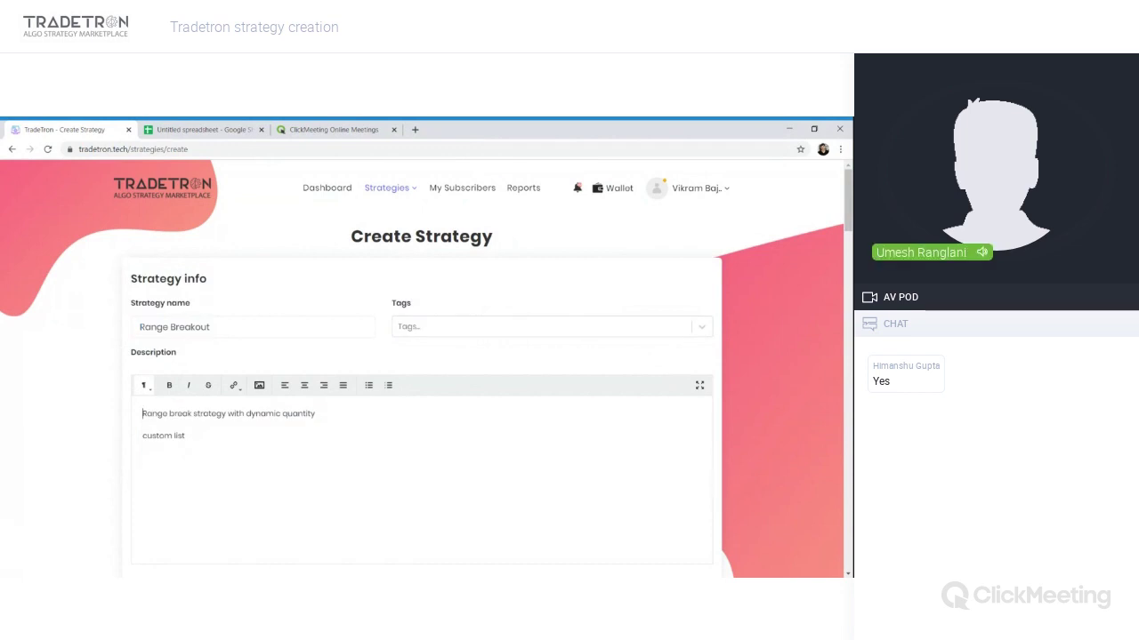
pyautogui.scroll(-20, 344, 397)
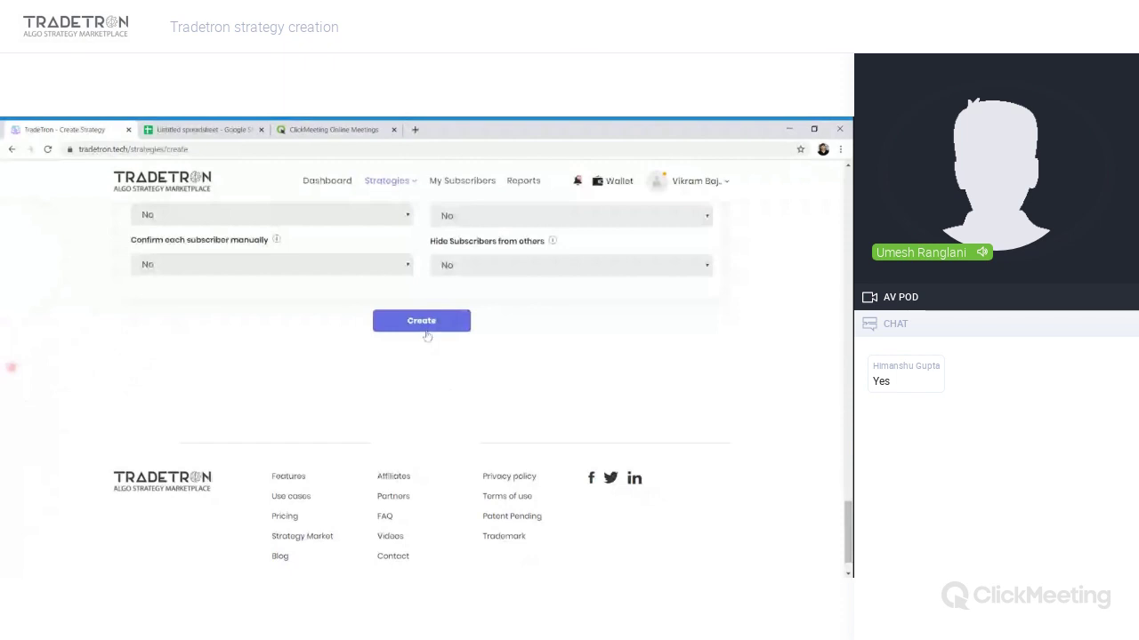
pyautogui.click(426, 322)
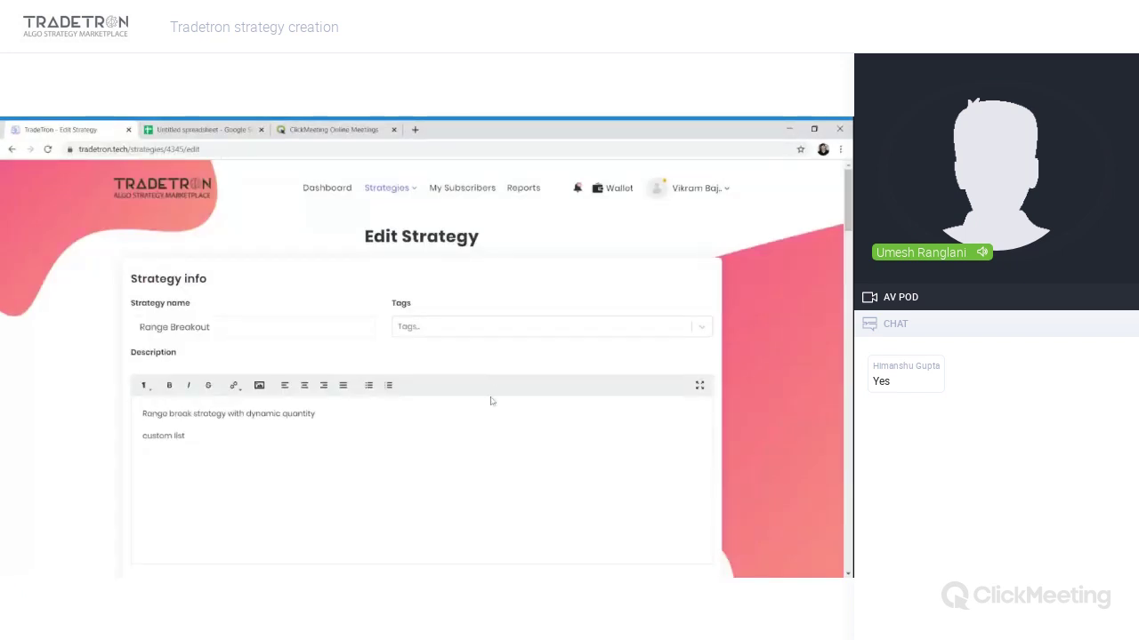
pyautogui.scroll(-3, 490, 401)
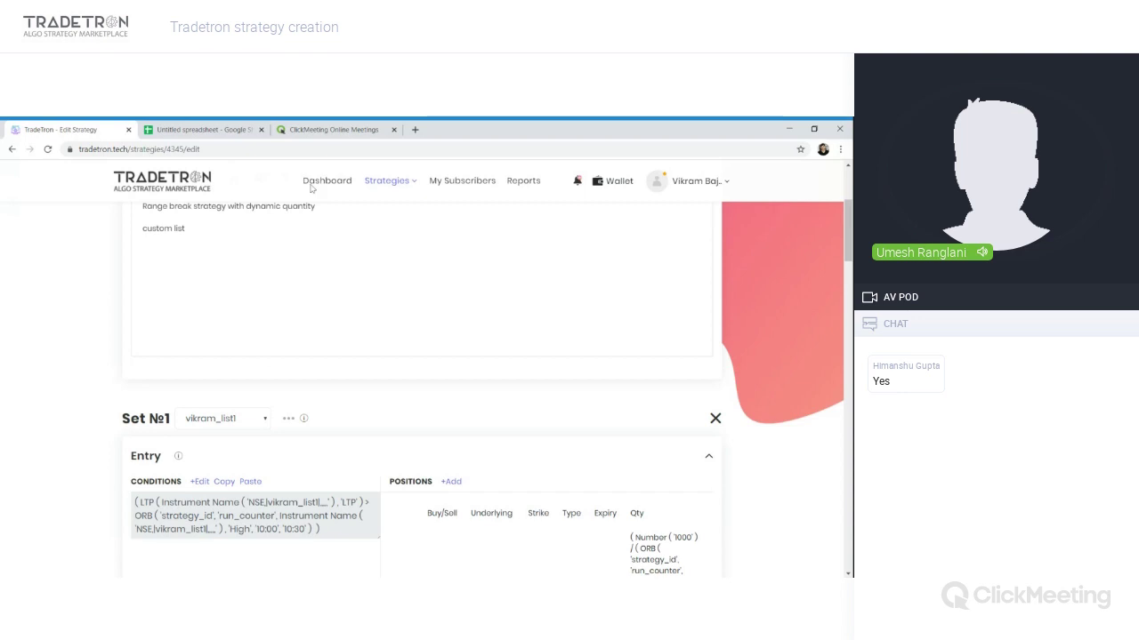
pyautogui.click(317, 132)
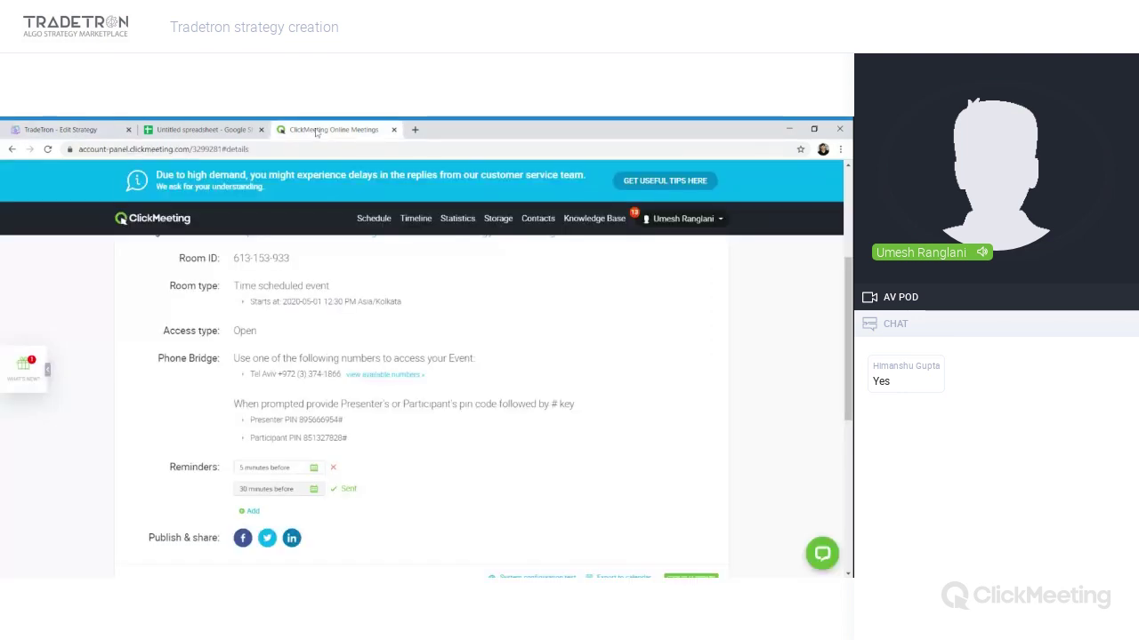
pyautogui.click(152, 127)
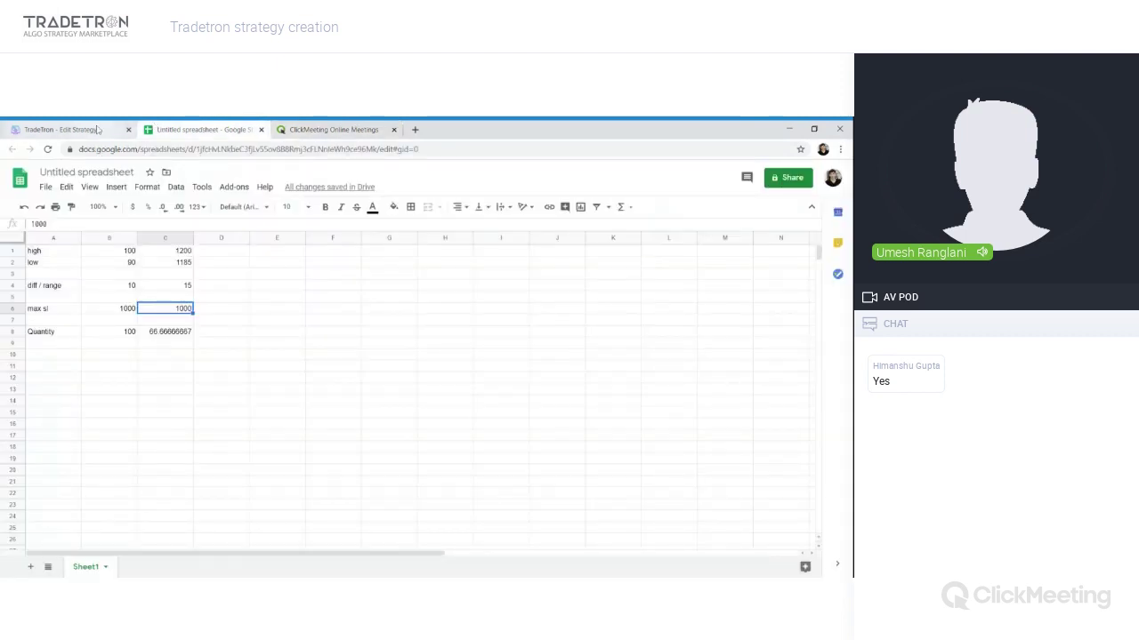
pyautogui.click(60, 129)
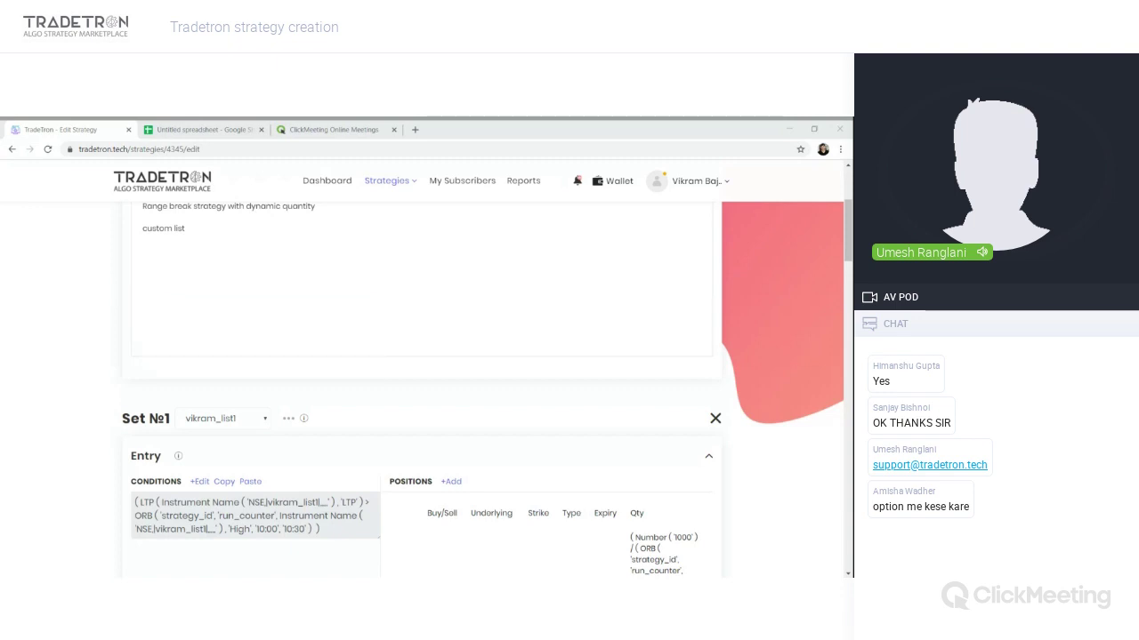
# Step: Change Set 1's instrument list to All Futures NFO
pyautogui.click(253, 452)
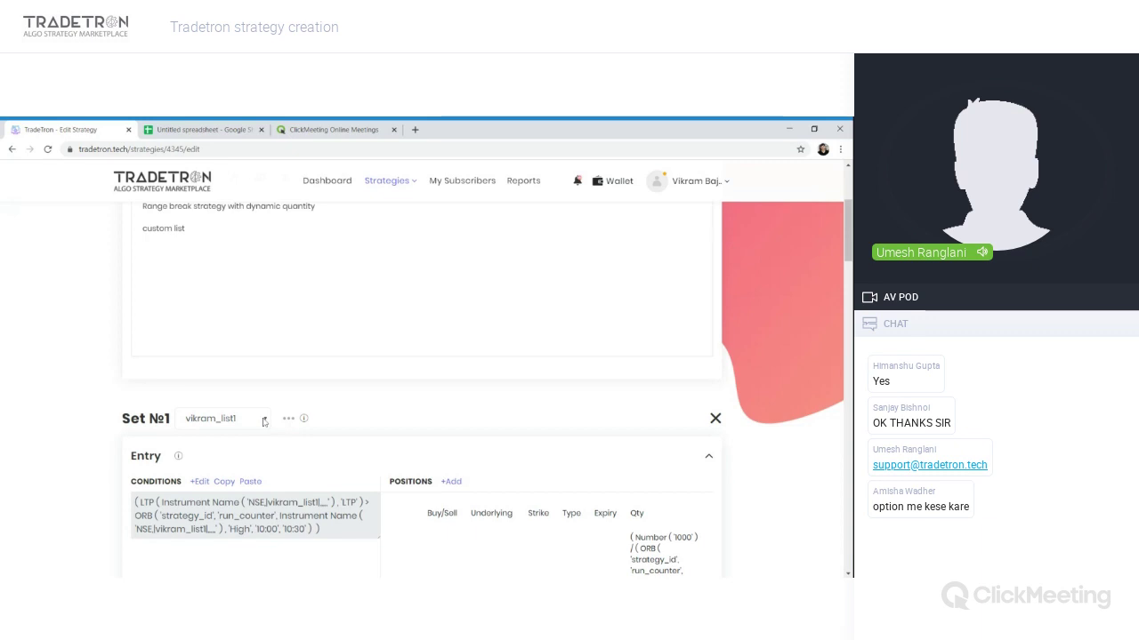
pyautogui.click(263, 422)
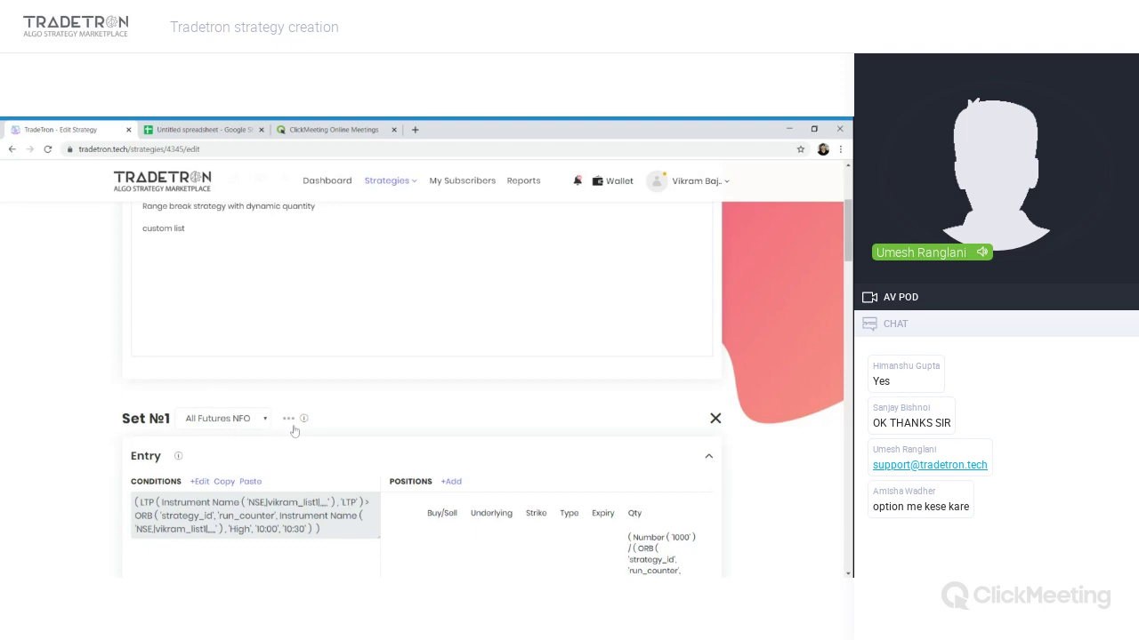
# Step: Open Set 1's Buy entry position for editing and set its type to Call
pyautogui.scroll(-3, 408, 464)
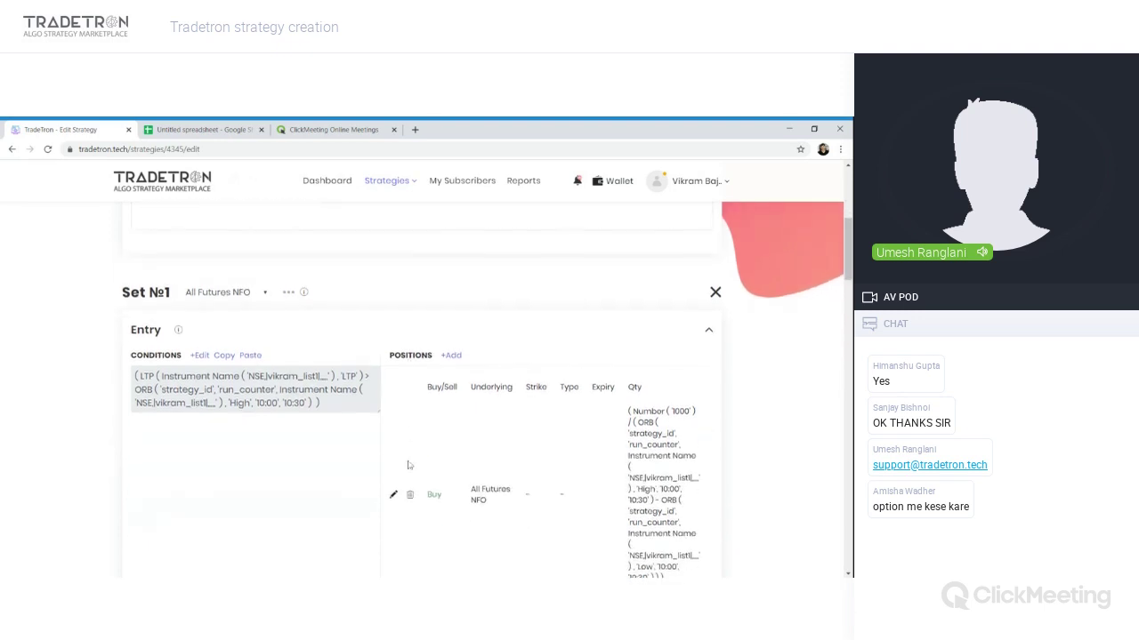
pyautogui.scroll(-1, 427, 454)
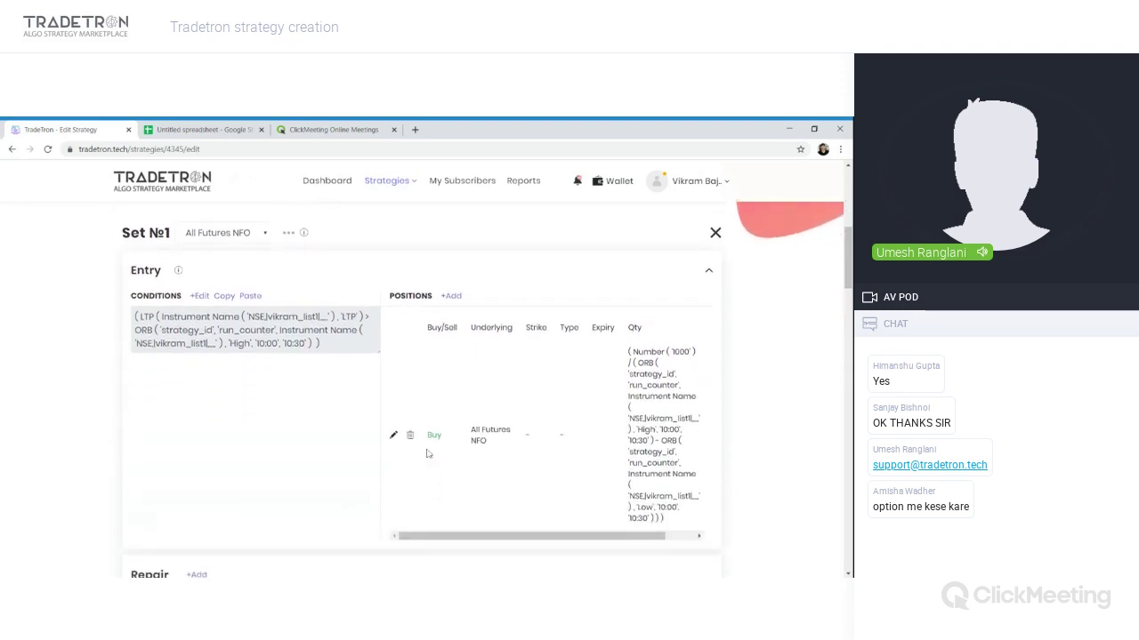
pyautogui.scroll(-1, 427, 454)
pyautogui.click(393, 391)
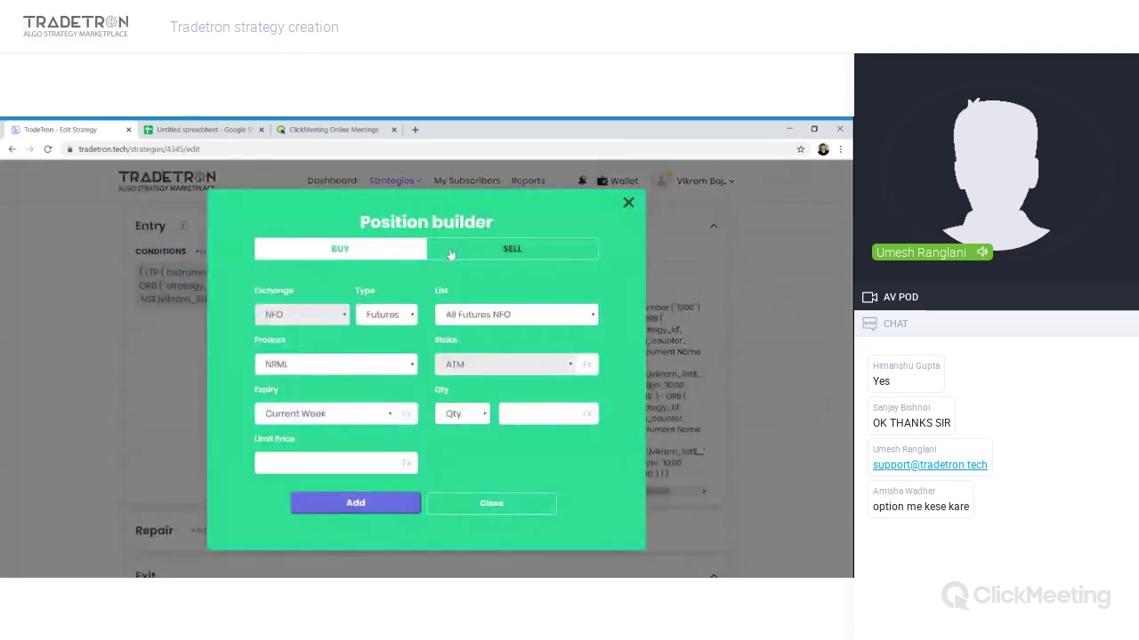
pyautogui.click(400, 314)
pyautogui.click(391, 345)
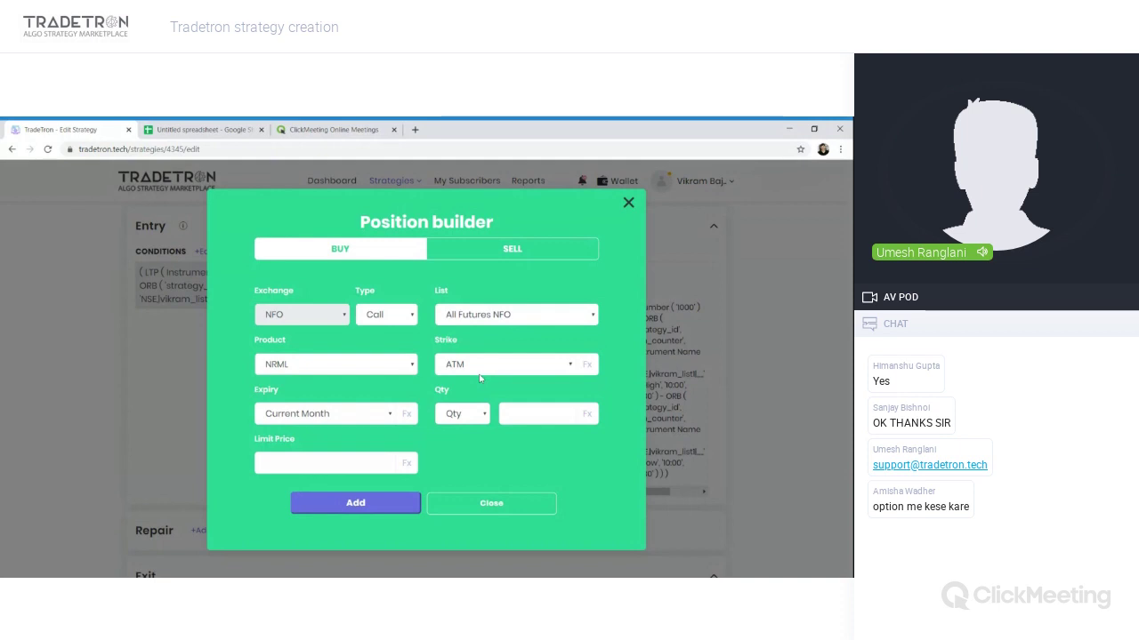
# Step: Start a strike formula for the Call position with the ATM keyword
pyautogui.click(230, 276)
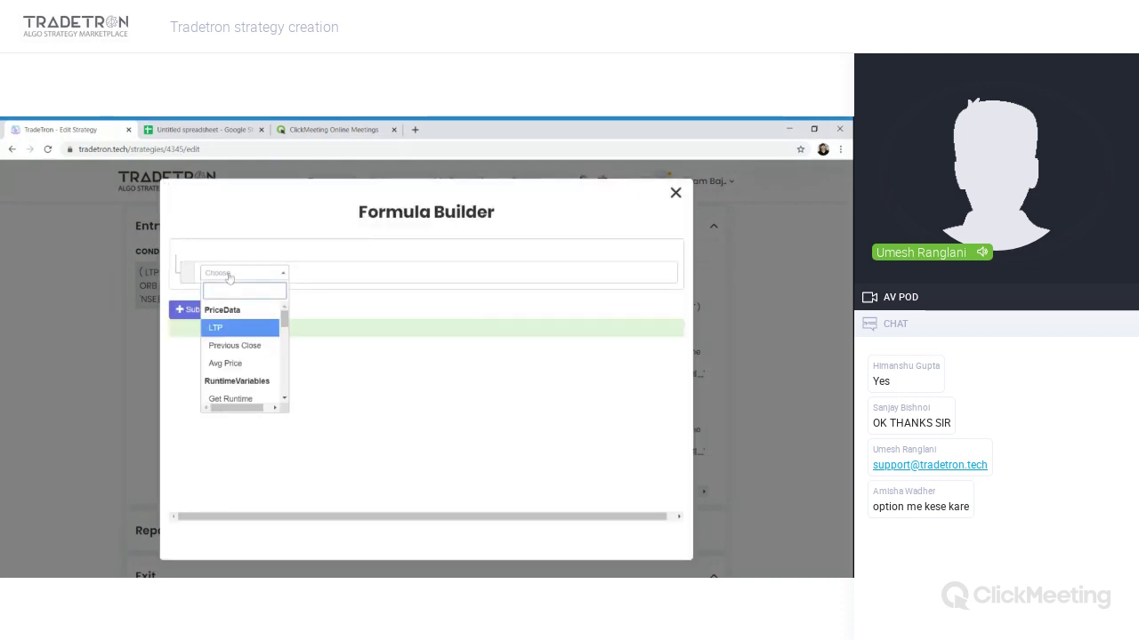
pyautogui.write('at')
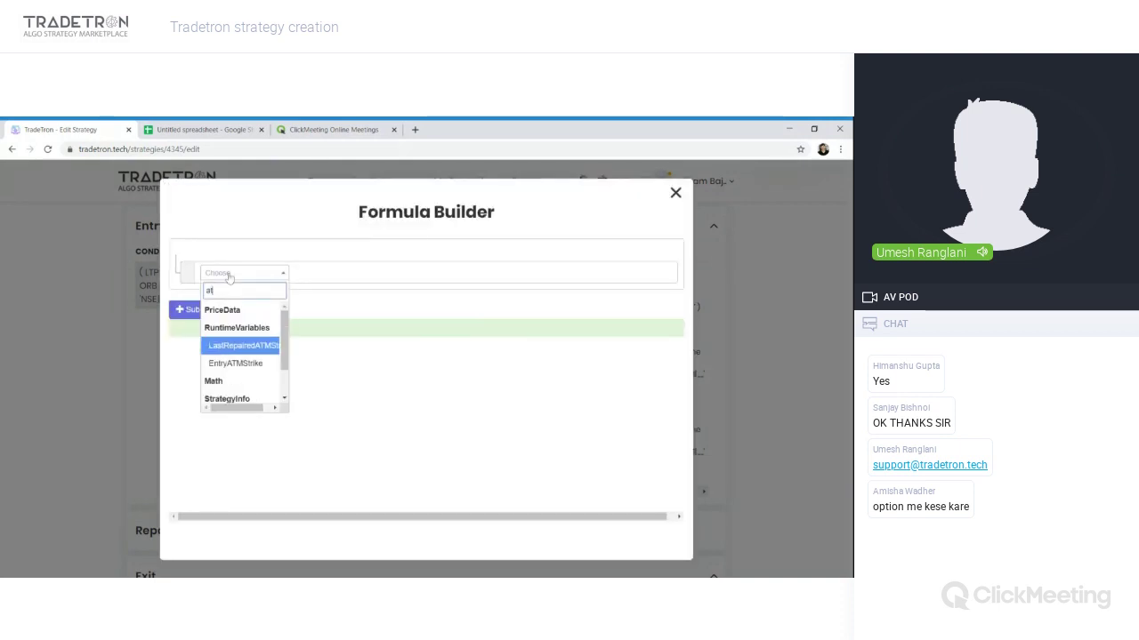
pyautogui.write('m')
pyautogui.press('Down')
pyautogui.press('Down')
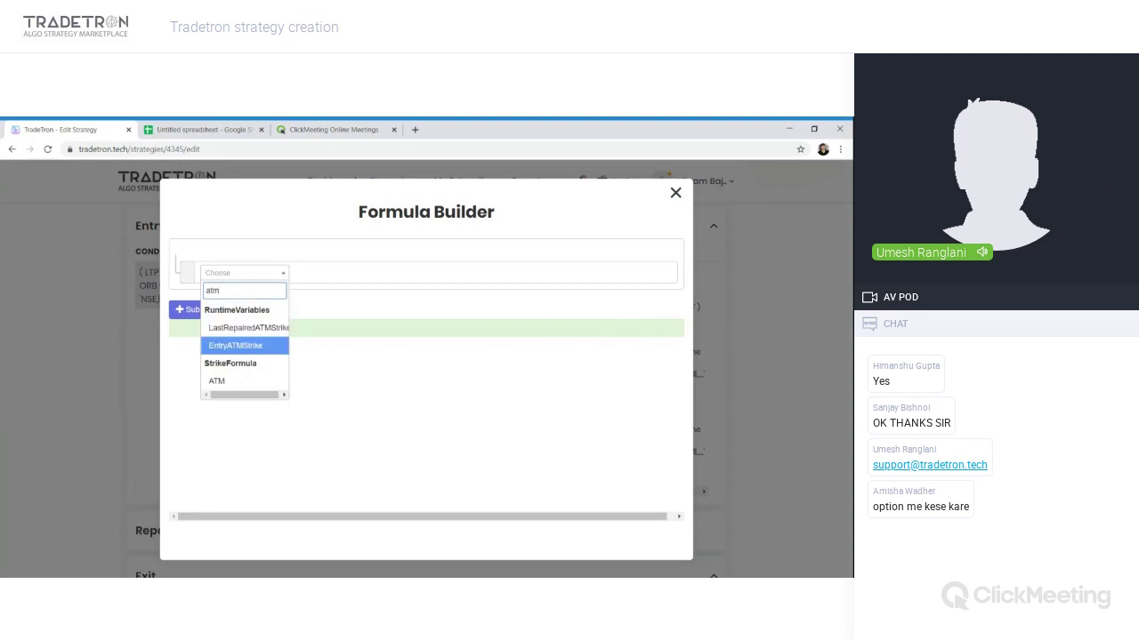
pyautogui.press('Return')
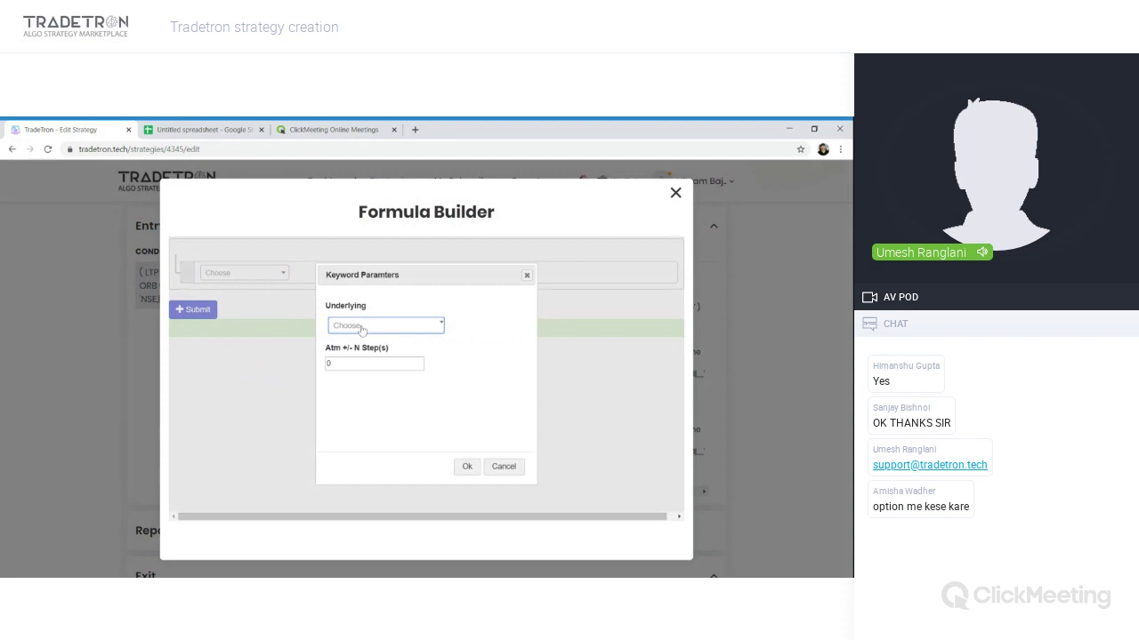
# Step: Set the ATM keyword's underlying to List - All Futures NFO
pyautogui.click(362, 328)
pyautogui.write('list')
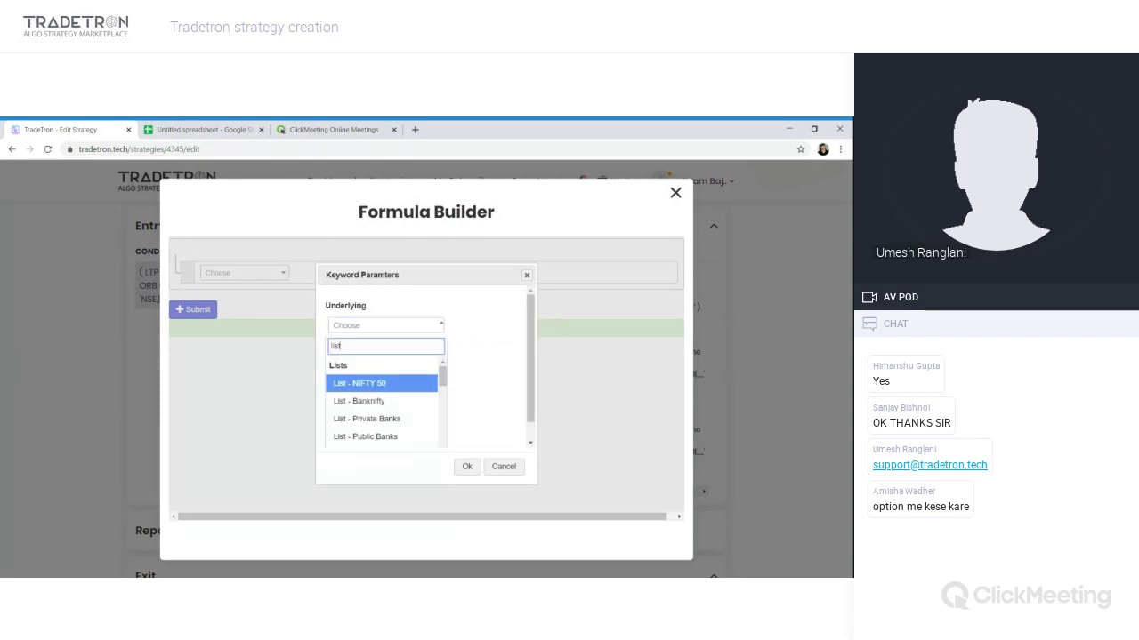
pyautogui.write('al')
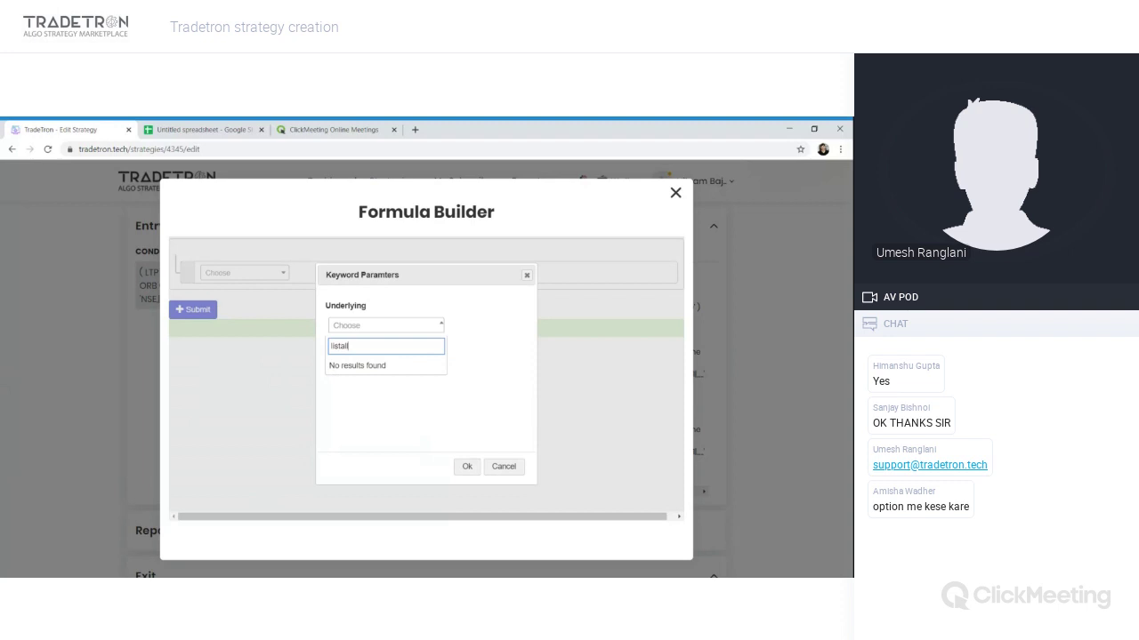
pyautogui.press('BackSpace')
pyautogui.press('BackSpace')
pyautogui.press('BackSpace')
pyautogui.press('BackSpace')
pyautogui.press('BackSpace')
pyautogui.press('BackSpace')
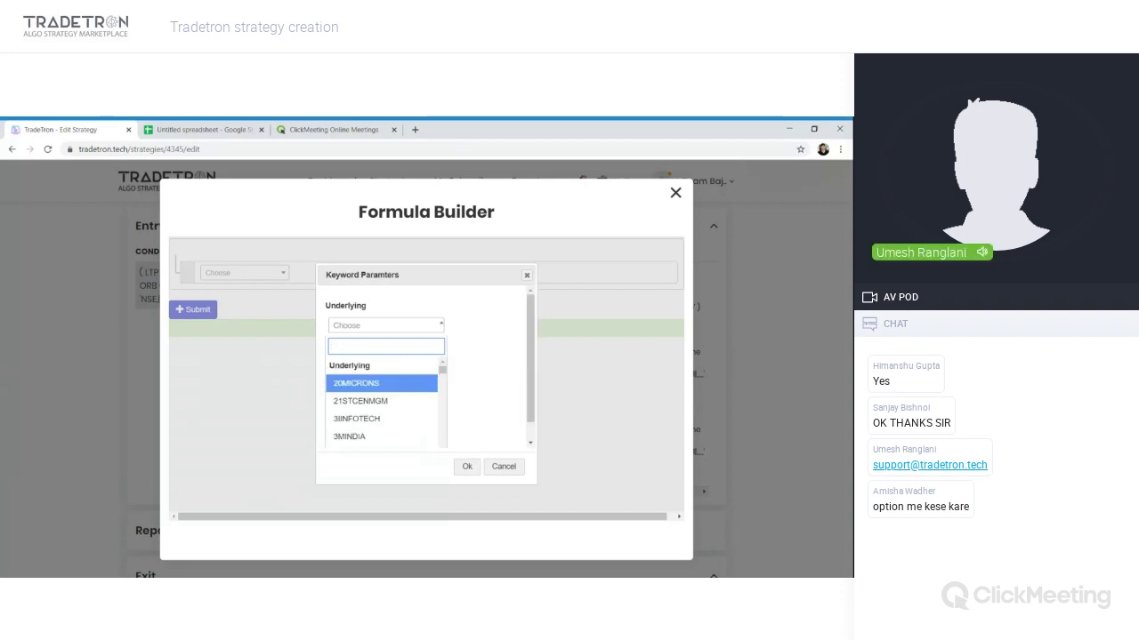
pyautogui.write('all')
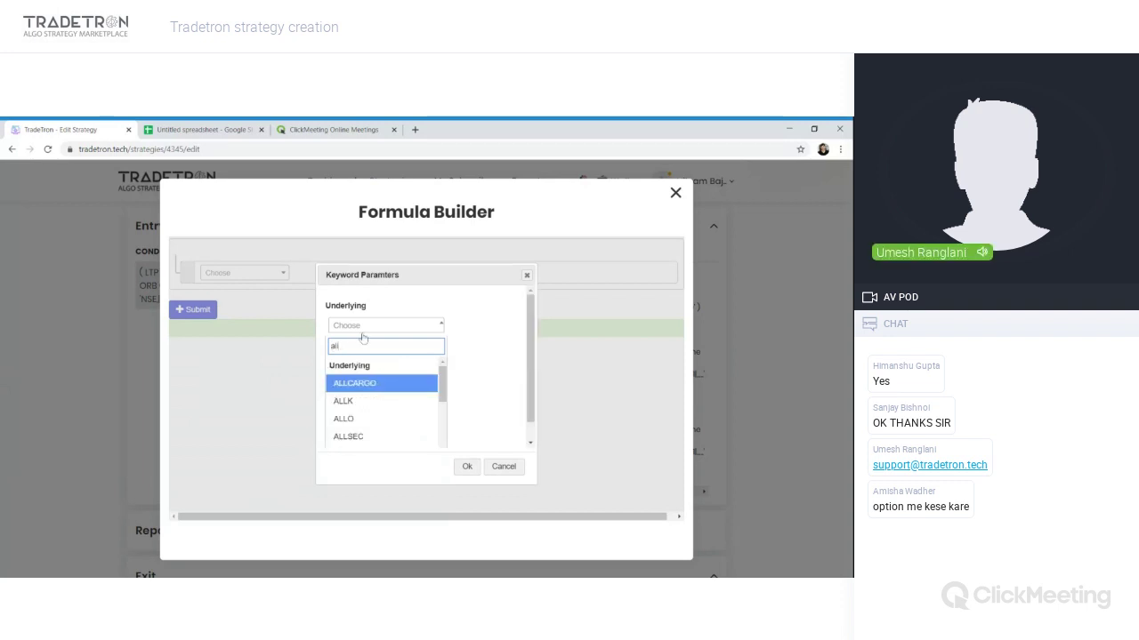
pyautogui.write(' fu')
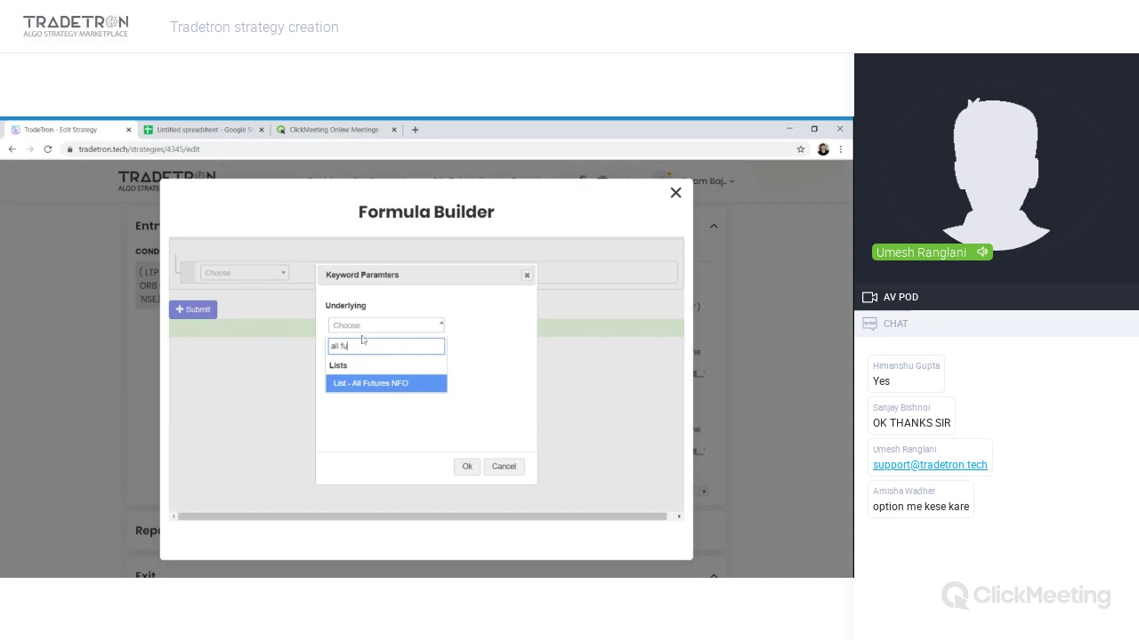
pyautogui.click(369, 388)
# Step: Set the ATM offset to -2 steps and submit the strike formula
pyautogui.doubleClick(422, 365)
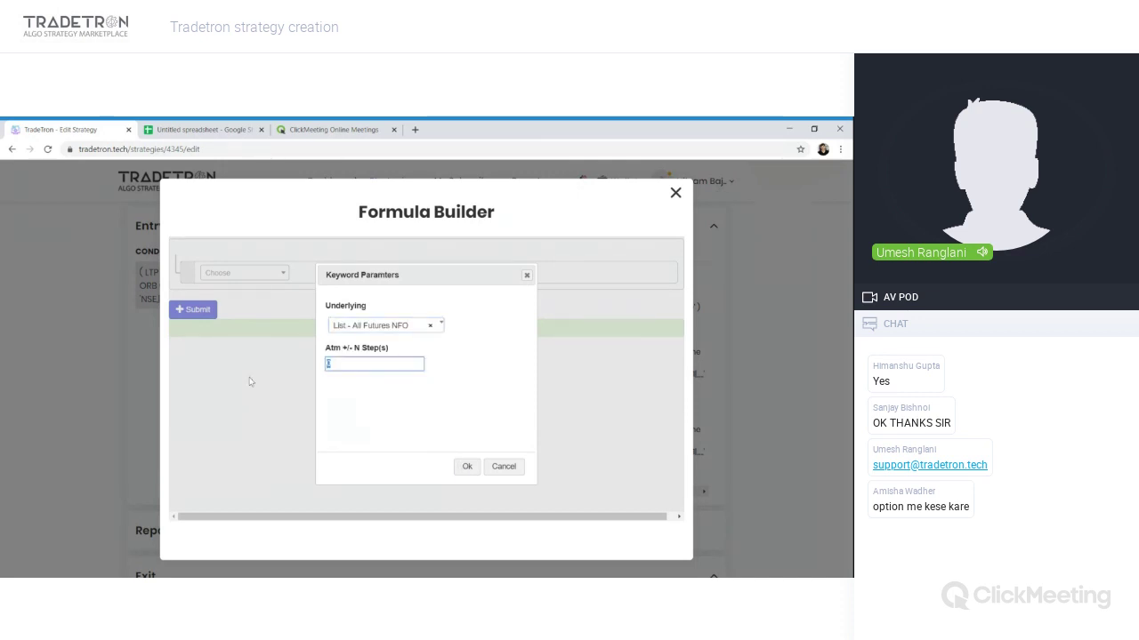
pyautogui.write('1')
pyautogui.press('BackSpace')
pyautogui.write('2')
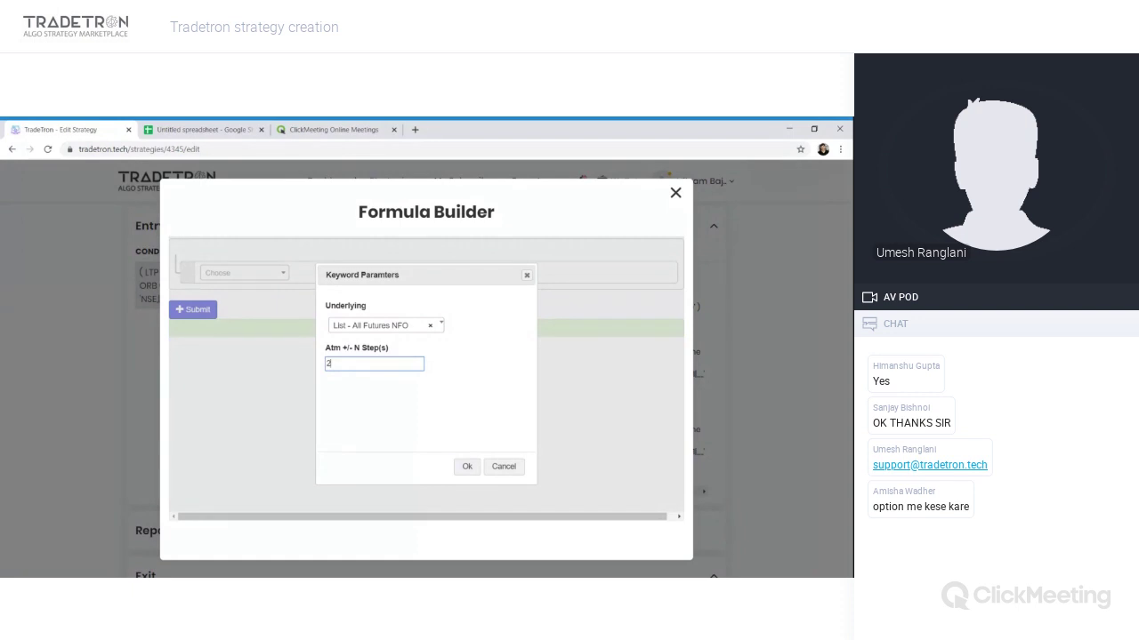
pyautogui.press('BackSpace')
pyautogui.write('-2')
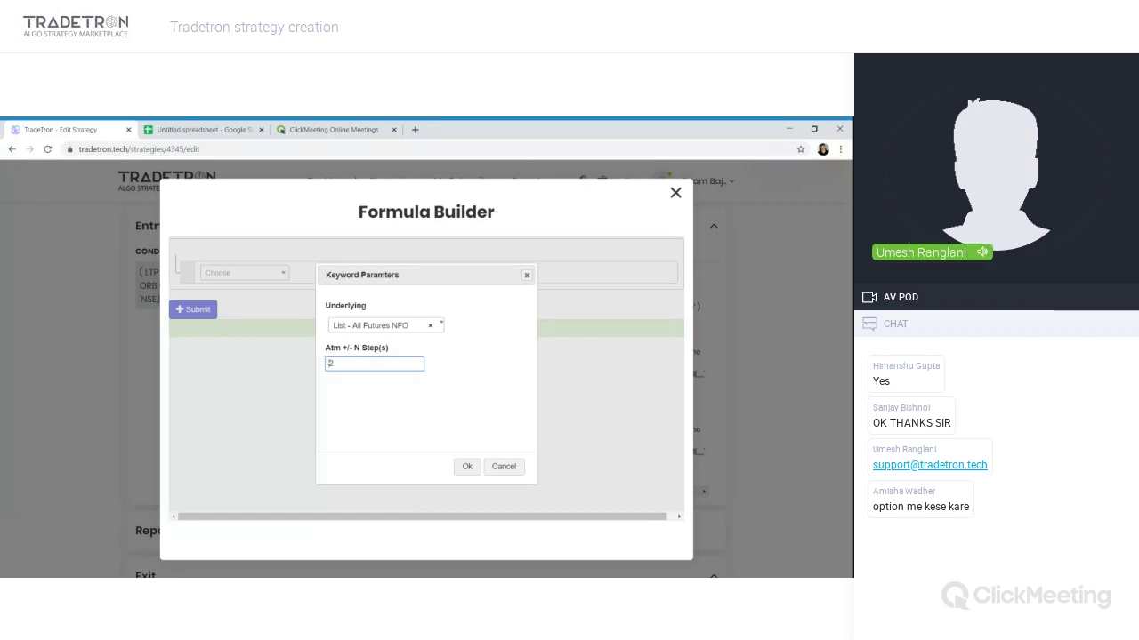
pyautogui.click(467, 466)
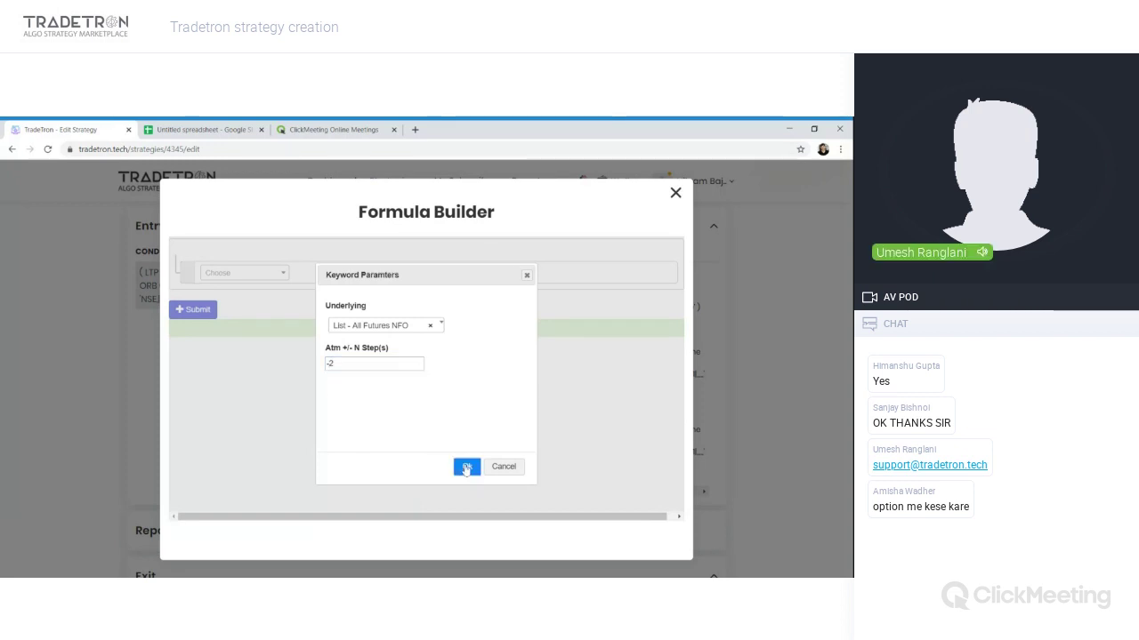
pyautogui.click(196, 319)
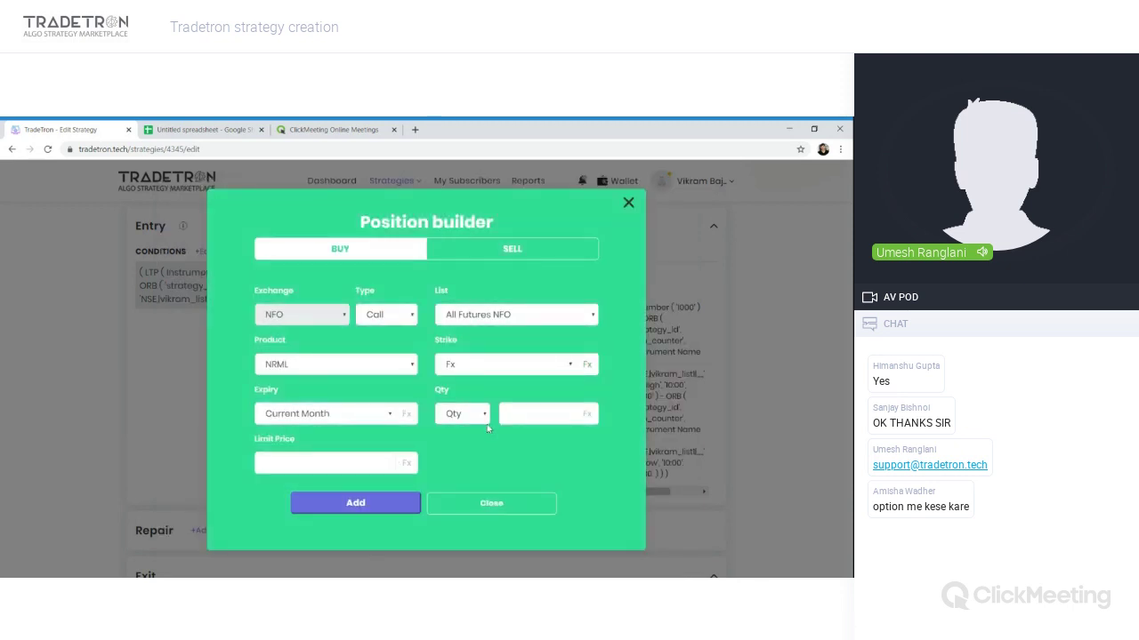
# Step: Set the Call position's quantity to 1 lot and expiry to Current Week, and close the position builder without adding it
pyautogui.click(488, 428)
pyautogui.click(534, 414)
pyautogui.click(373, 424)
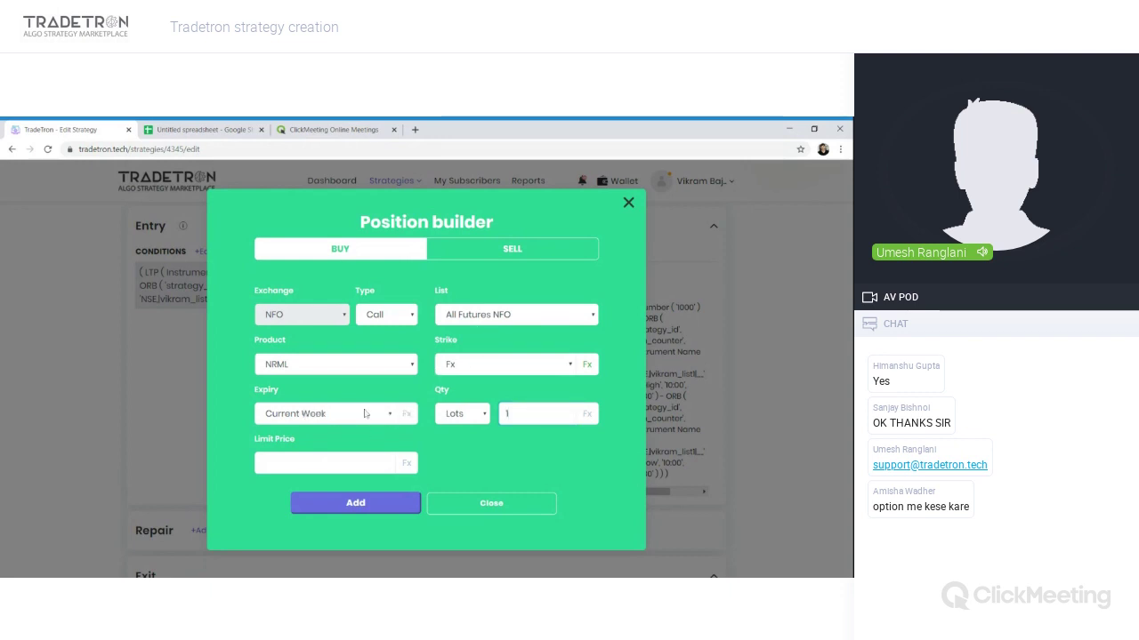
pyautogui.click(361, 425)
pyautogui.click(440, 503)
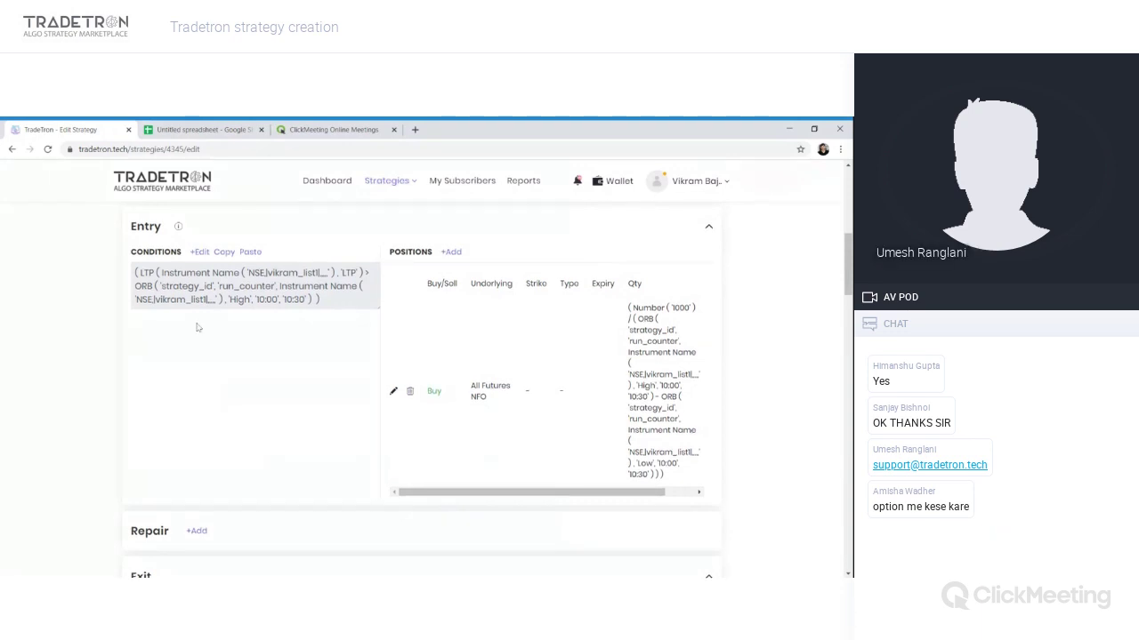
# Step: View the underlyings in Set 1's All Futures NFO list and close the list builder
pyautogui.scroll(1, 199, 329)
pyautogui.scroll(1, 201, 332)
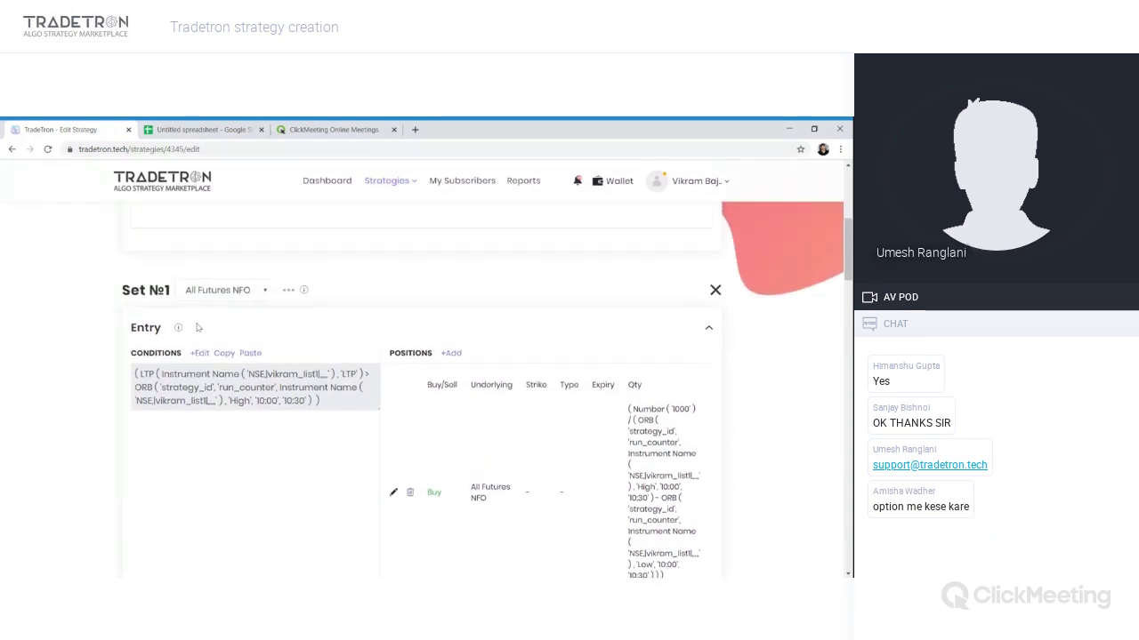
pyautogui.click(288, 290)
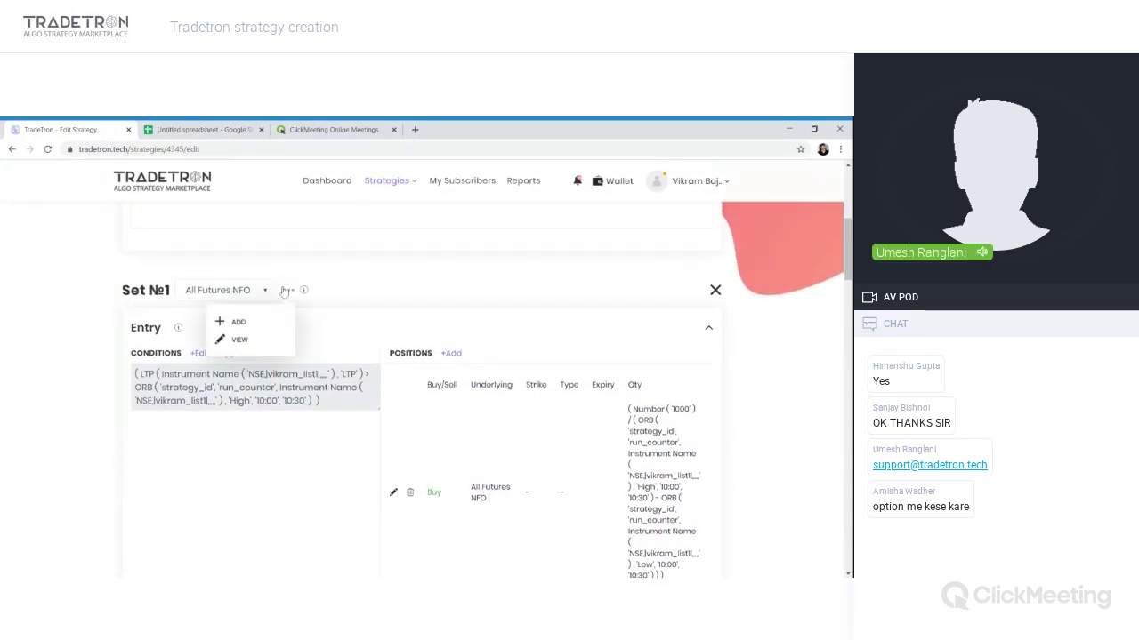
pyautogui.click(238, 322)
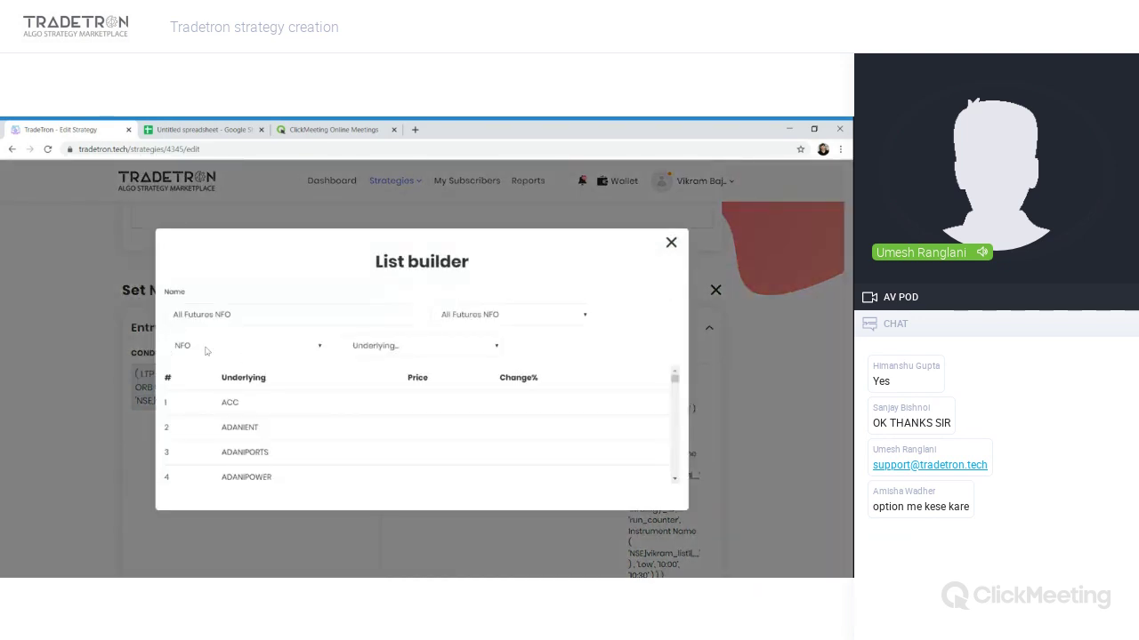
pyautogui.scroll(-4, 418, 427)
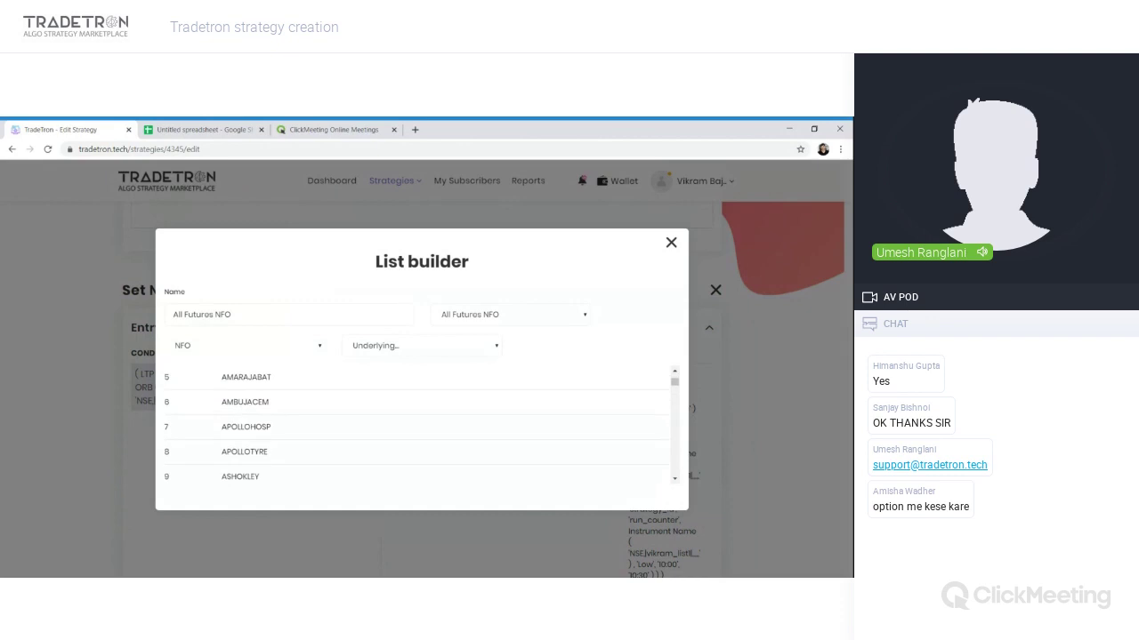
pyautogui.scroll(-4, 418, 426)
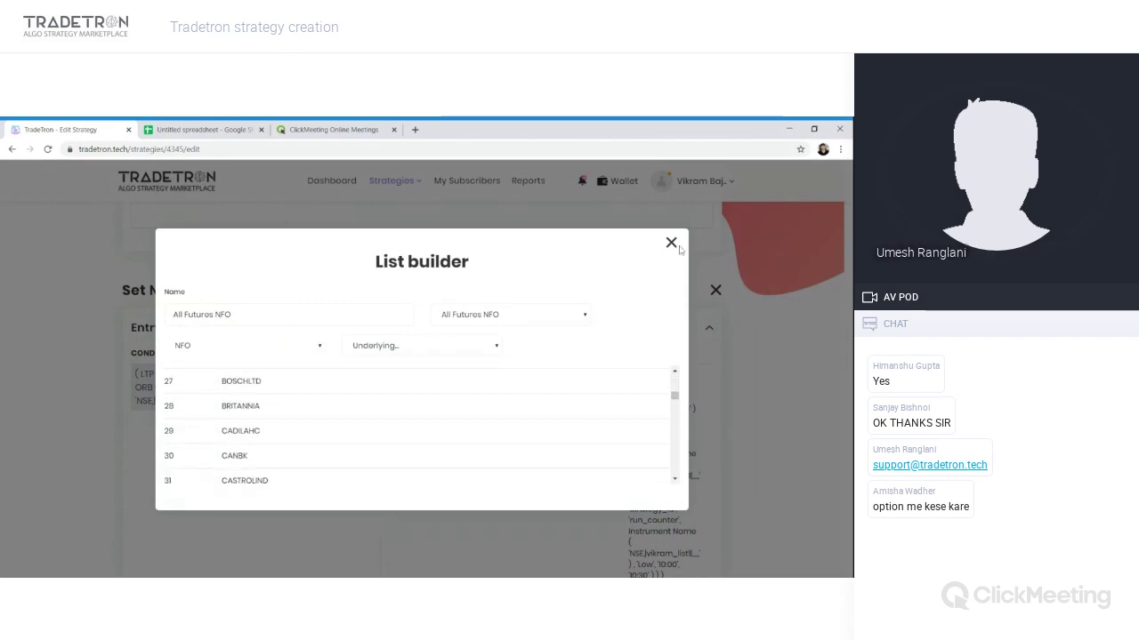
pyautogui.click(672, 242)
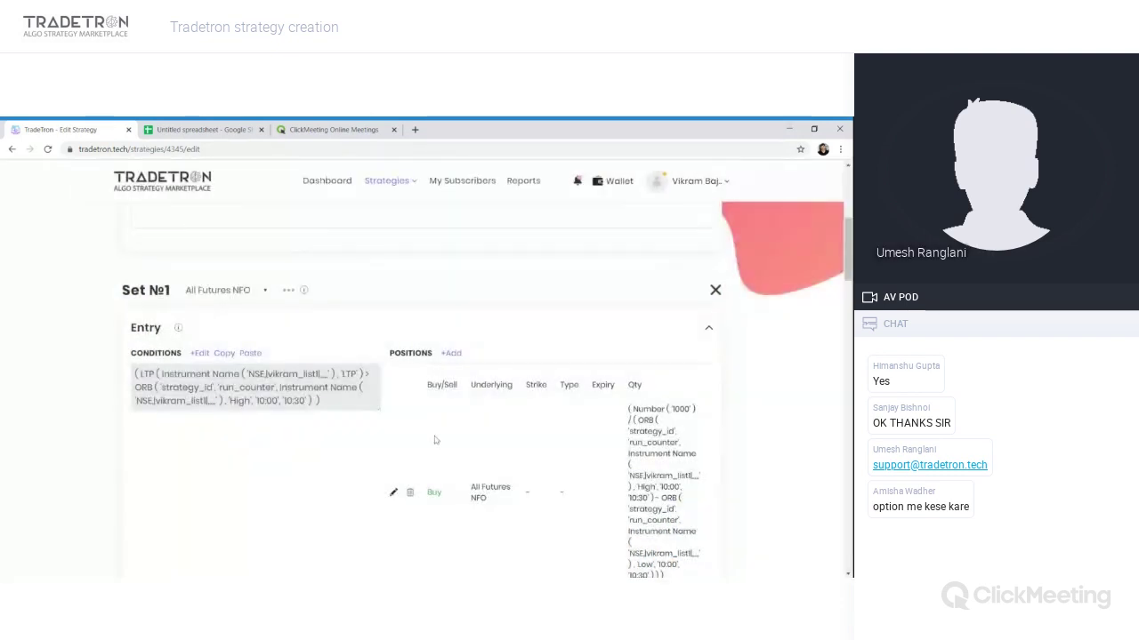